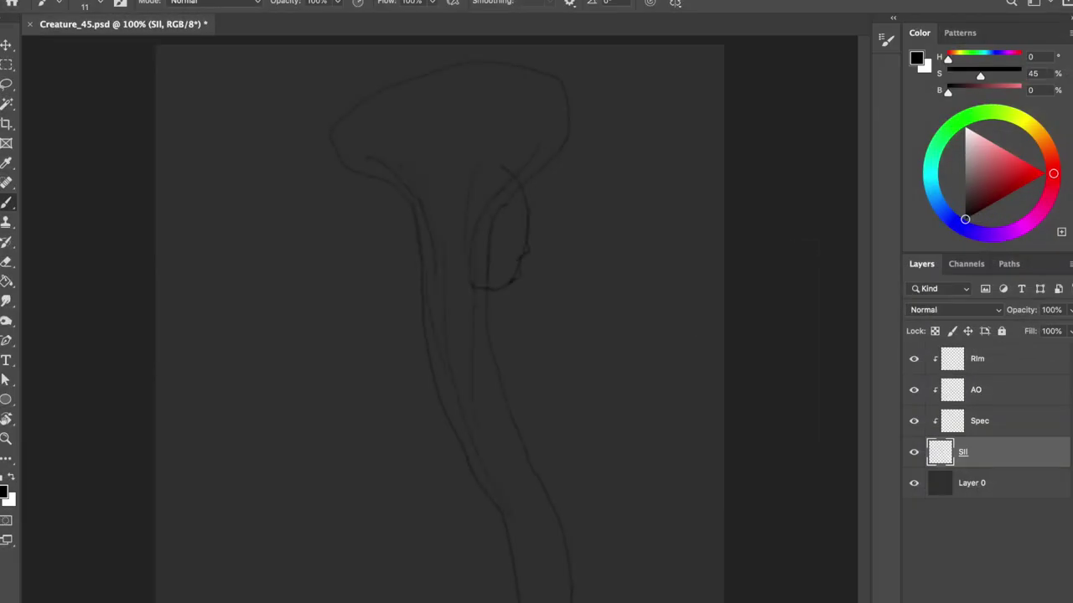
- Sketch the jawline and a small face mark on the neck, with eraser touch-ups
left_click_drag(445, 280, 510, 295)
key("e")
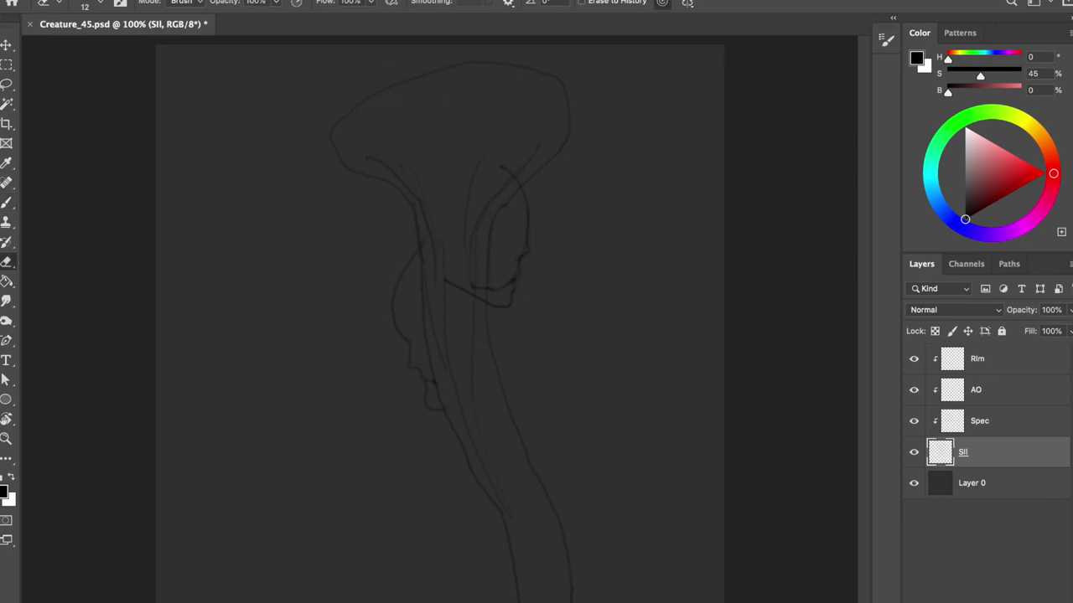
key("b")
left_click_drag(418, 343, 428, 348)
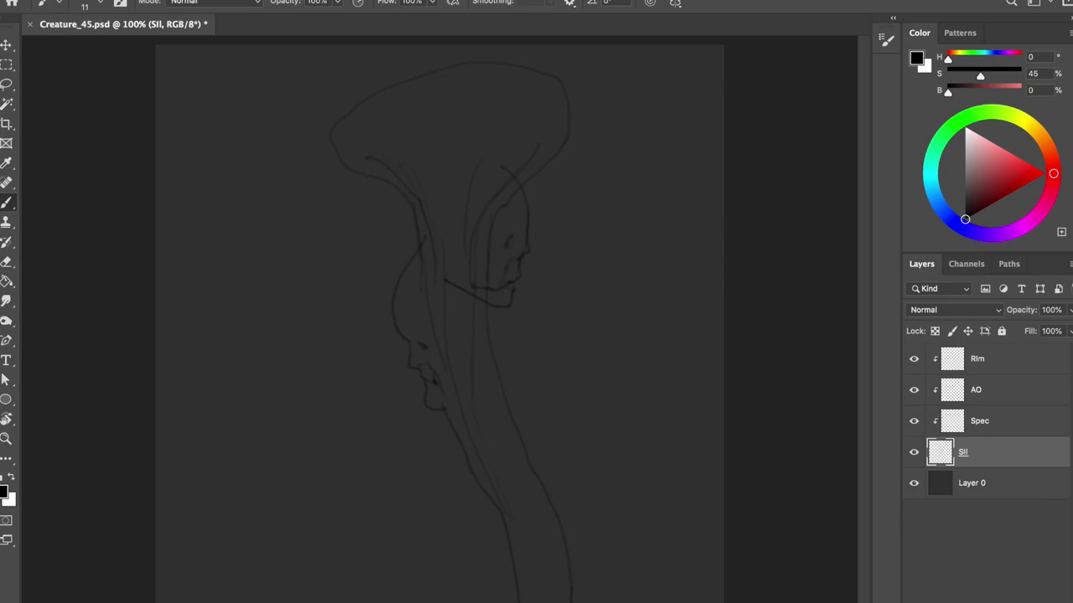
key("e")
key("b")
key("e")
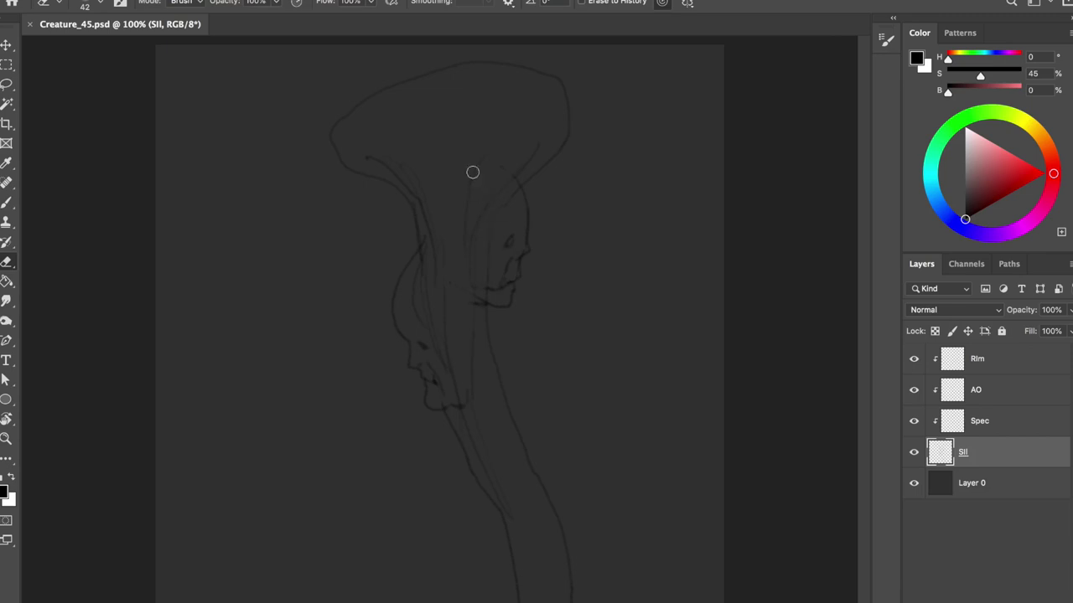
key("b")
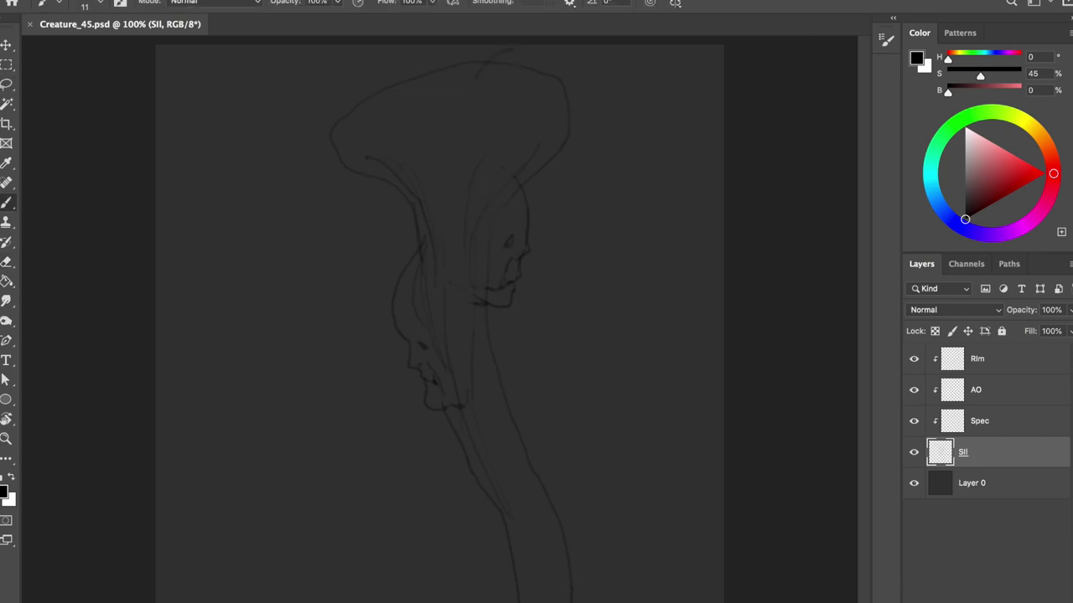
key("ctrl+t")
key("Escape")
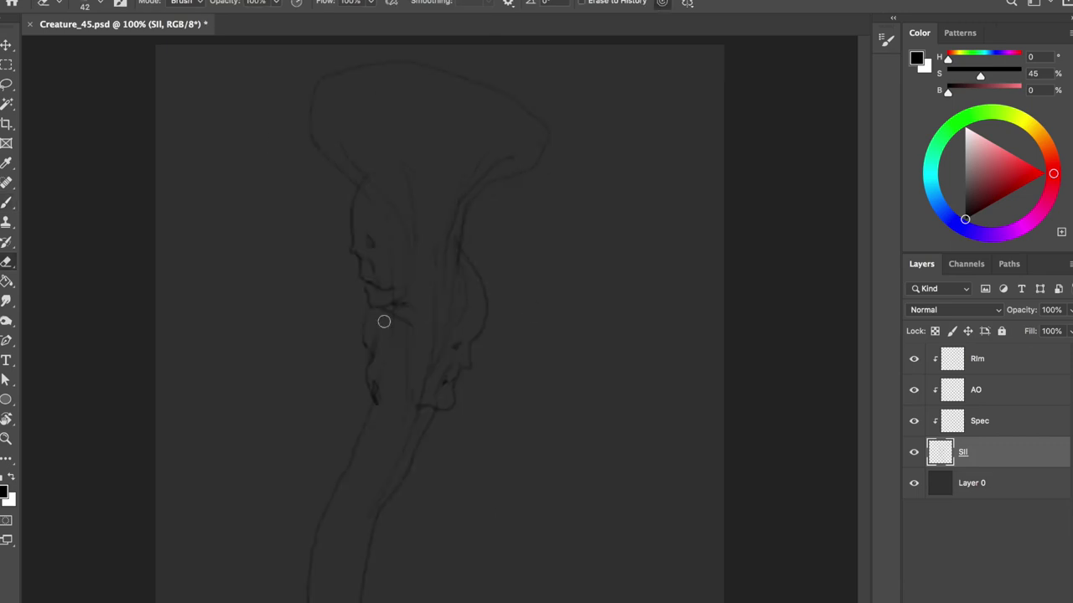
- Add a stroke down the neck's right side, trim its lower end, mirror-check and save
left_click_drag(507, 310, 490, 402)
key("e")
left_click_drag(493, 360, 496, 401)
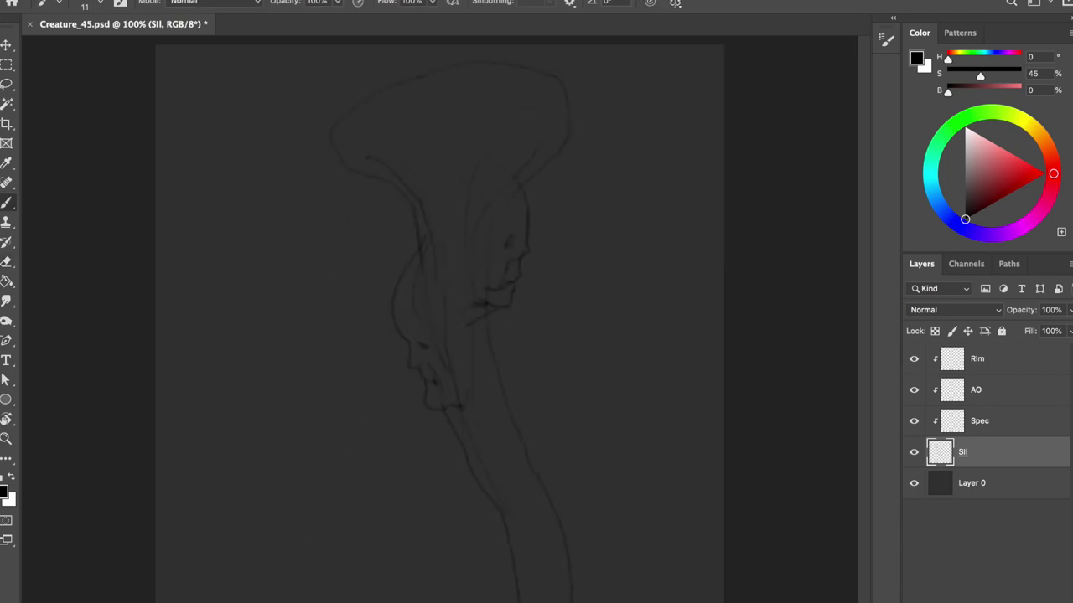
key("b")
key("h")
key("ctrl+s")
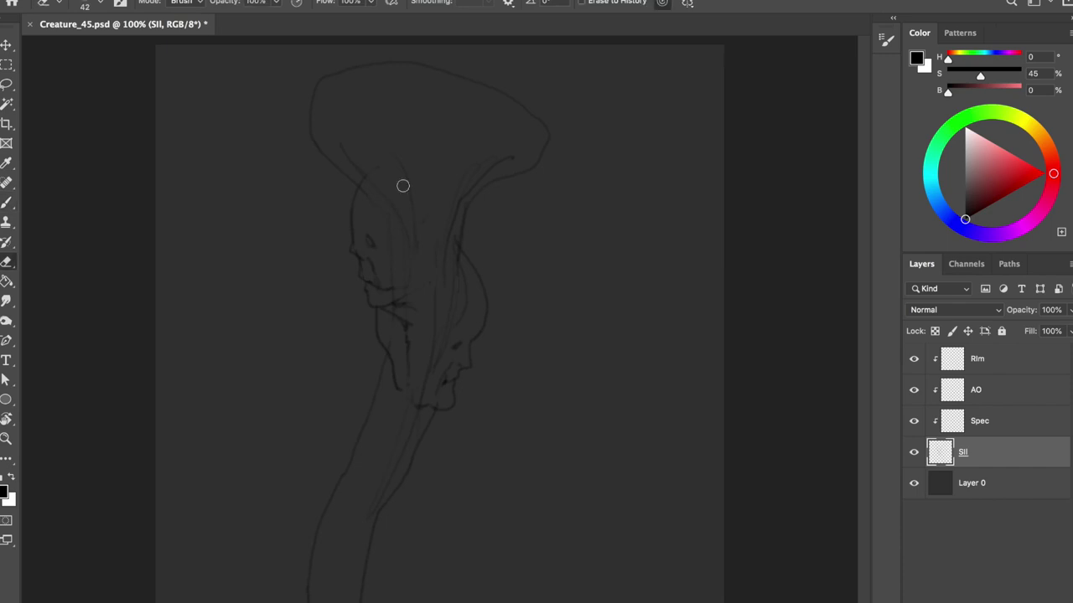
- Redraw the top-left curve of the cap-like head outline and mirror-check it
key("e")
key("b")
left_click_drag(434, 86, 356, 175)
key("e")
key("l")
left_click_drag(419, 56, 438, 78)
key("ctrl+d")
key("h")
key("b")
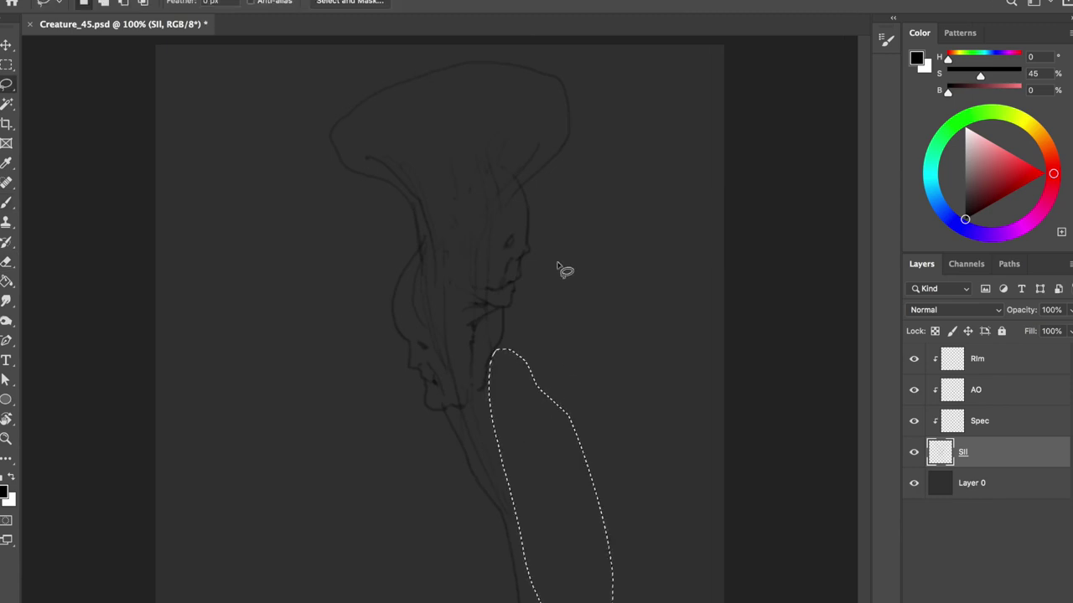
- Draw a lower-body stroke and delete the stray line crossing the lower body
left_click_drag(486, 410, 448, 601)
key("l")
left_click_drag(536, 441, 494, 419)
key("Delete")
key("ctrl+d")
key("b")
- Shift the left neck face slightly left and connect it to the head contour
key("l")
mouse_move(419, 233)
left_mouse_down()
mouse_move(427, 236)
mouse_move(411, 269)
left_mouse_up()
key("v")
key("ctrl+d")
key("b")
left_click_drag(425, 231, 384, 266)
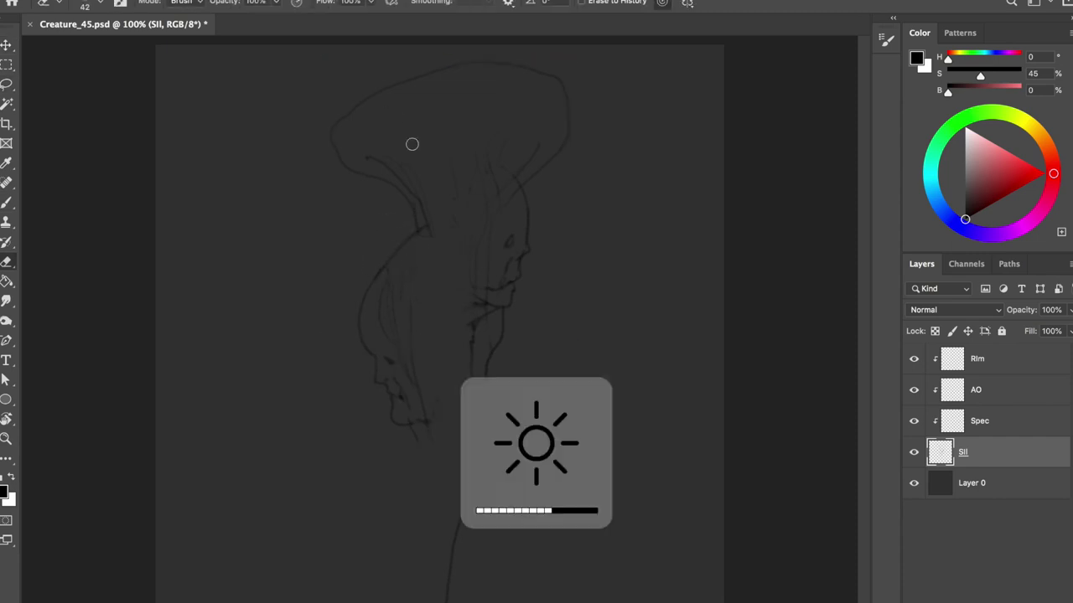
- Add a lower-left contour stroke and mirror the view to check the drawing
key("e")
key("b")
left_click_drag(402, 473, 350, 602)
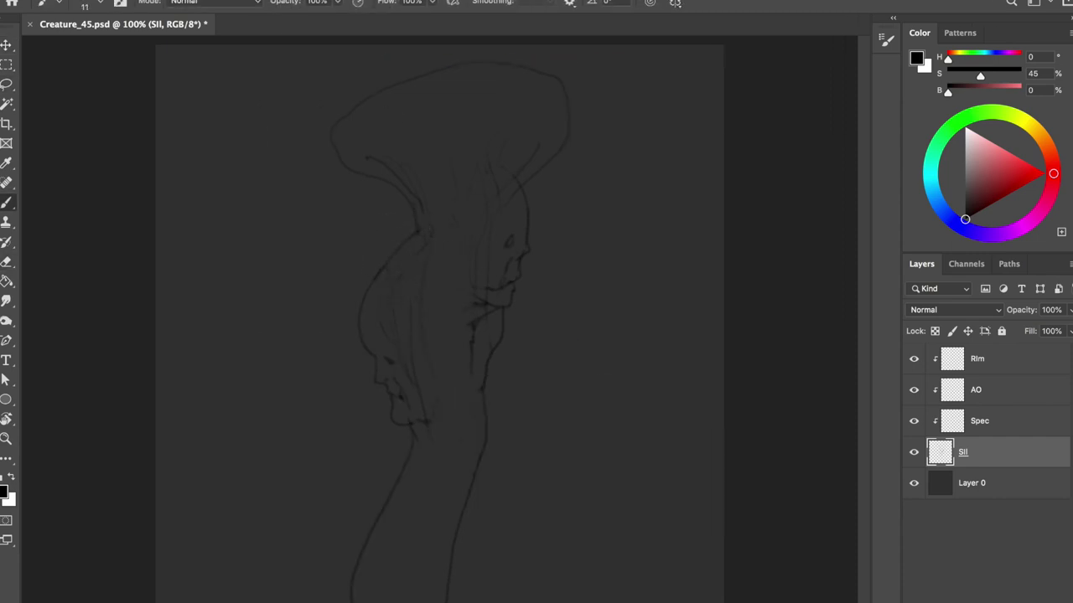
key("h")
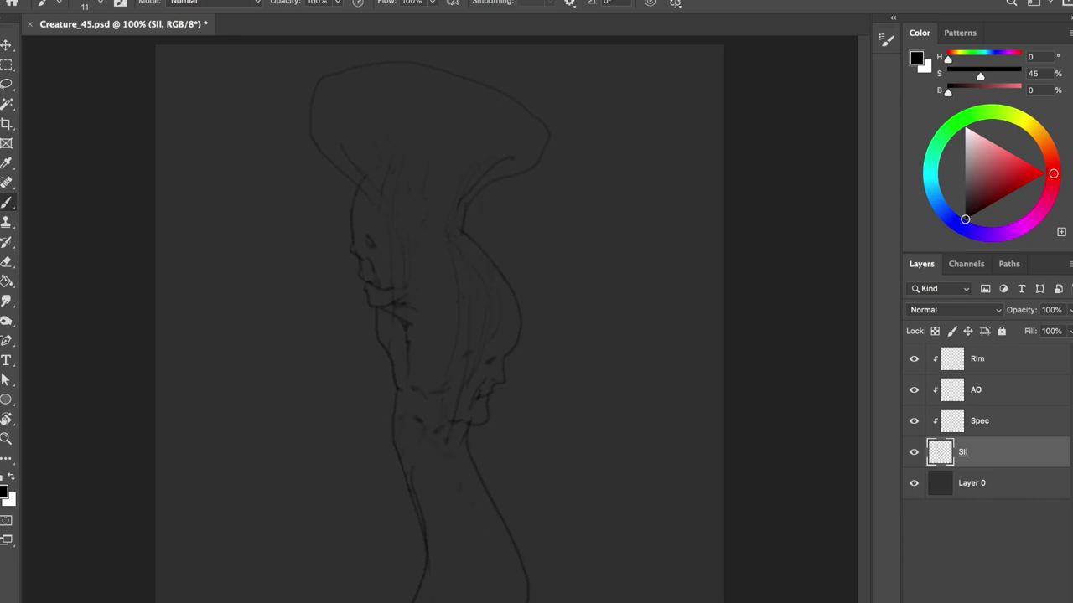
- Redraw the curved neck contours near the head and undo the small facial marks
key("h")
left_click_drag(444, 180, 408, 278)
left_click_drag(414, 197, 419, 246)
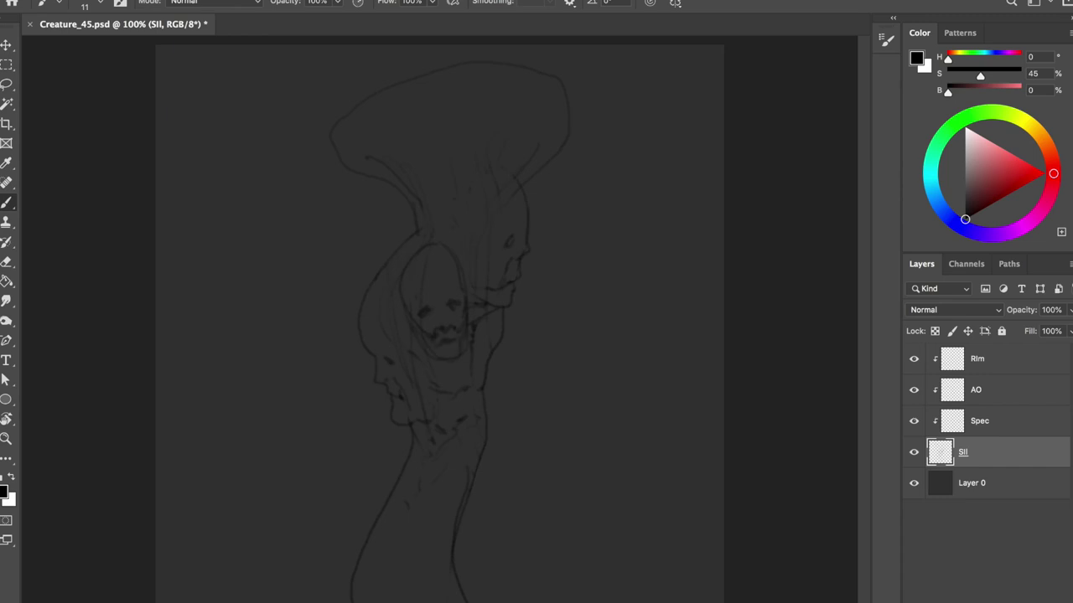
key("ctrl+z")
key("ctrl+z")
key("ctrl+z")
key("ctrl+z")
key("ctrl+z")
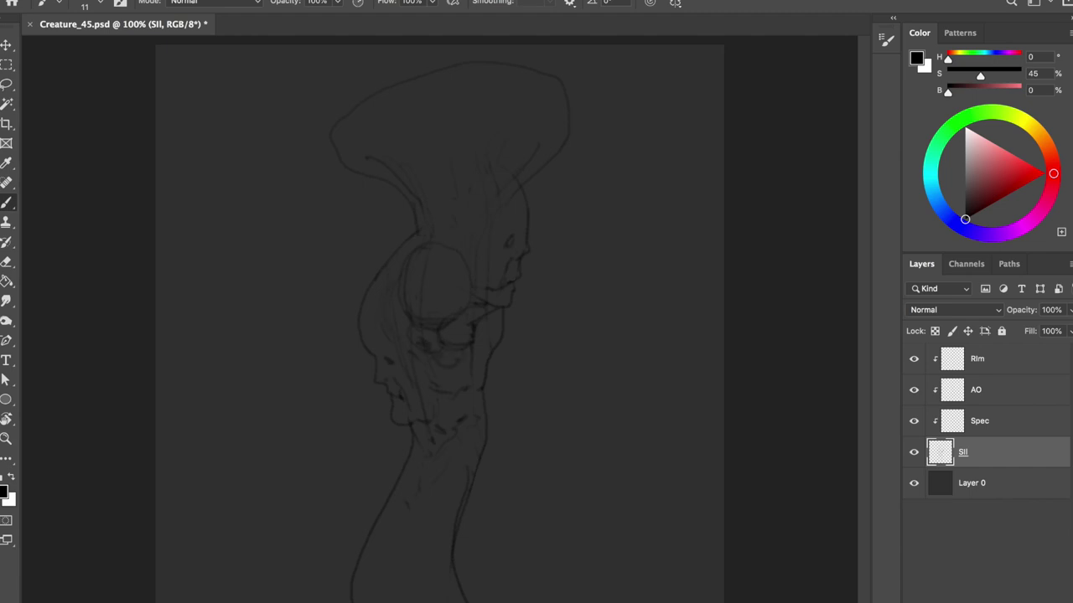
key("ctrl+z")
key("ctrl+z")
key("ctrl+z")
key("ctrl+z")
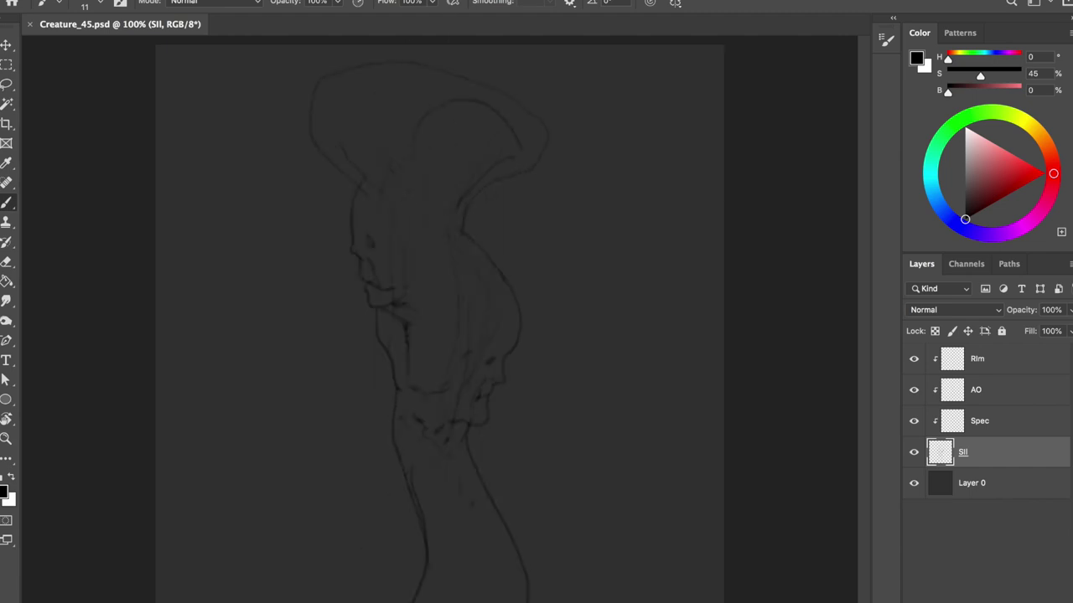
- Try a thin tail on the lower body, discard it, and save
left_click_drag(559, 492, 547, 602)
left_click_drag(545, 312, 524, 531)
key("ctrl+z")
left_click_drag(542, 434, 516, 596)
key("ctrl+z")
key("ctrl+s")
- Try eye circles, a mouth and a hooked mark on the cap, undo them all, and save
left_click_drag(385, 98, 379, 100)
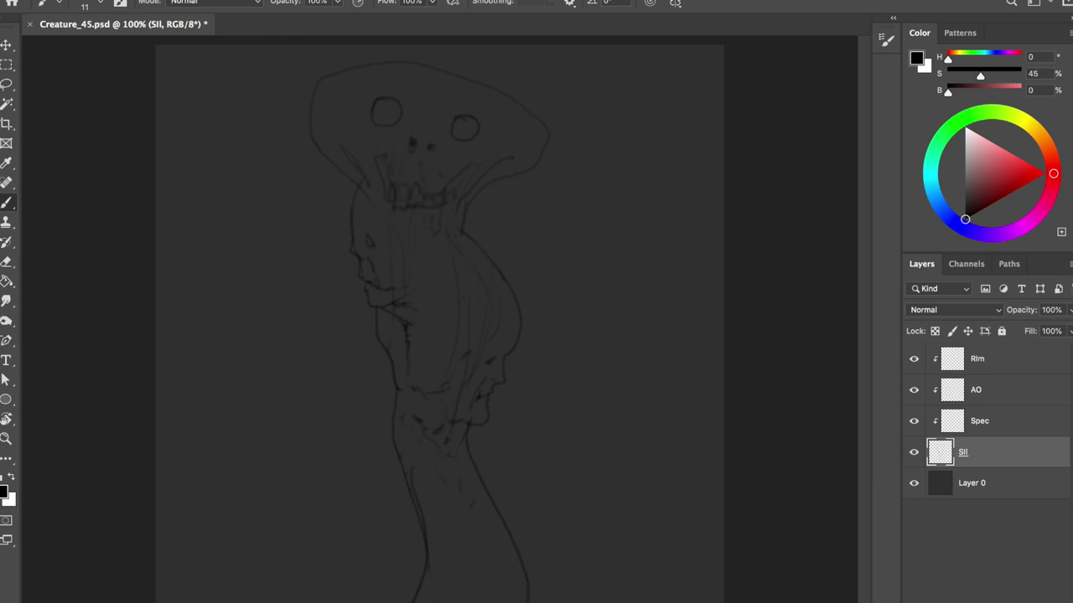
mouse_move(432, 210)
left_mouse_down()
mouse_move(411, 243)
mouse_move(443, 233)
left_mouse_up()
key("ctrl+z")
key("ctrl+z")
key("ctrl+z")
key("ctrl+z")
key("ctrl+z")
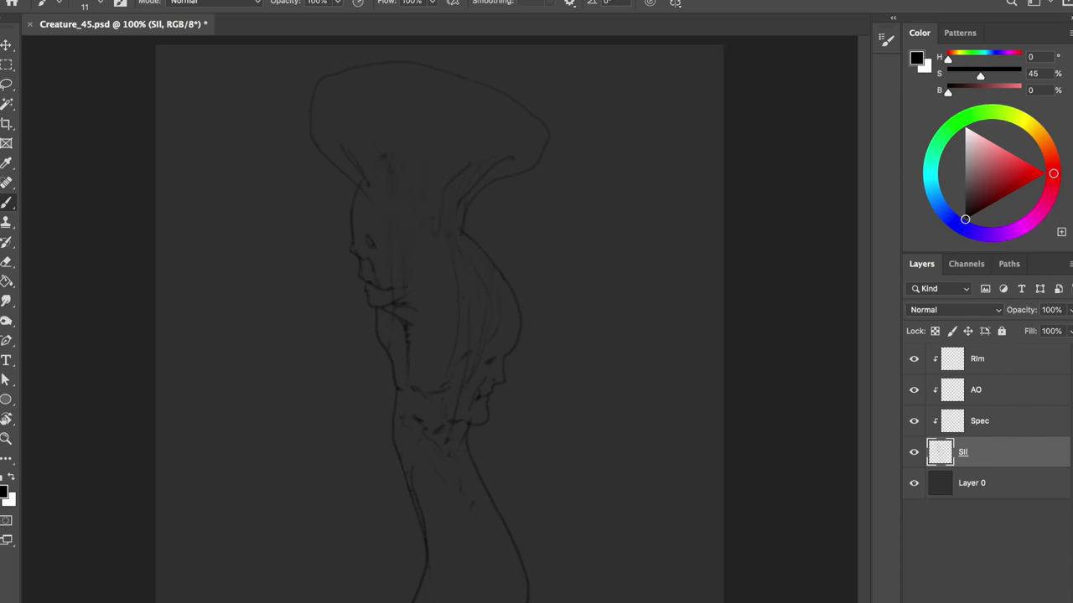
left_click_drag(362, 92, 370, 111)
key("ctrl+z")
left_click_drag(501, 113, 513, 138)
- Rough in faint lower-left shoulder strokes and discard trial arm strokes reaching right
key("ctrl+z")
key("ctrl+s")
left_click_drag(366, 503, 366, 602)
left_click_drag(335, 393, 343, 602)
key("ctrl+z")
key("e")
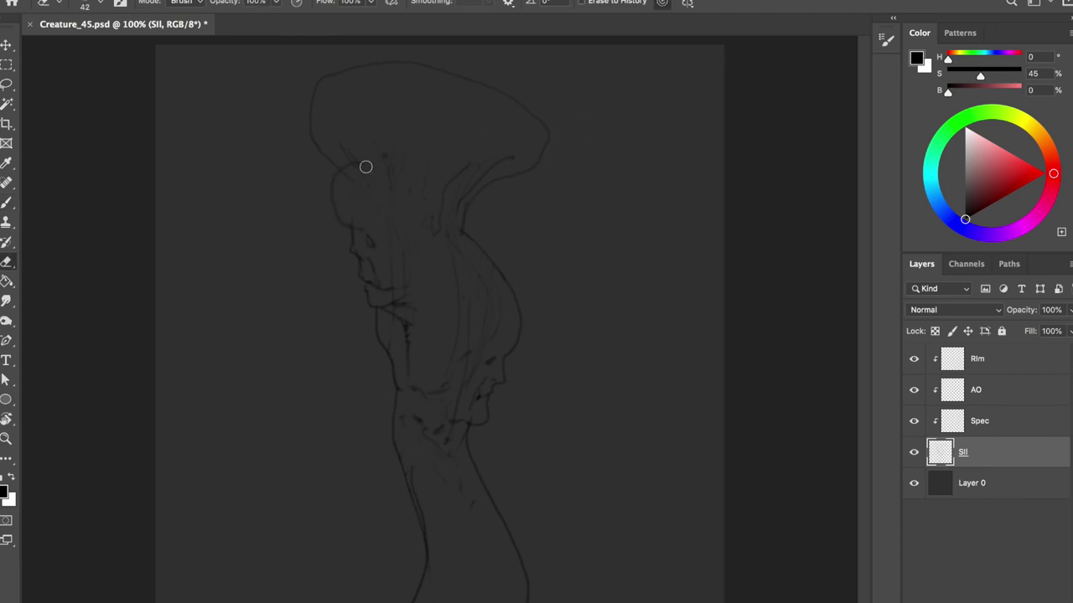
key("b")
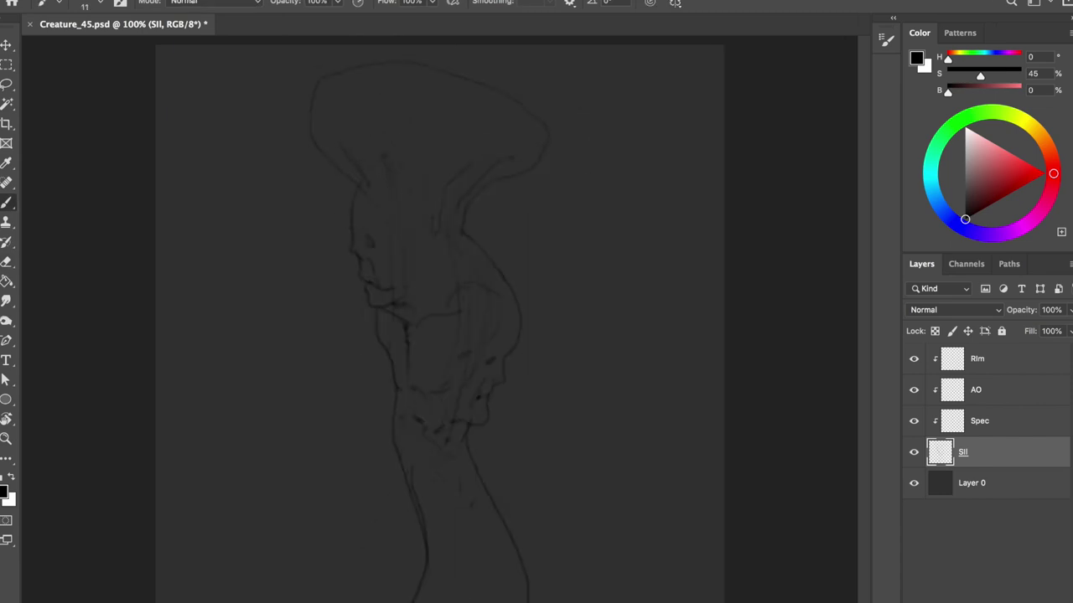
left_click_drag(470, 291, 616, 312)
left_click_drag(457, 322, 586, 335)
key("ctrl+z")
key("ctrl+z")
- Mirror the view, paint trial strokes on the lower neck, and remove the unwanted ones
key("h")
key("h")
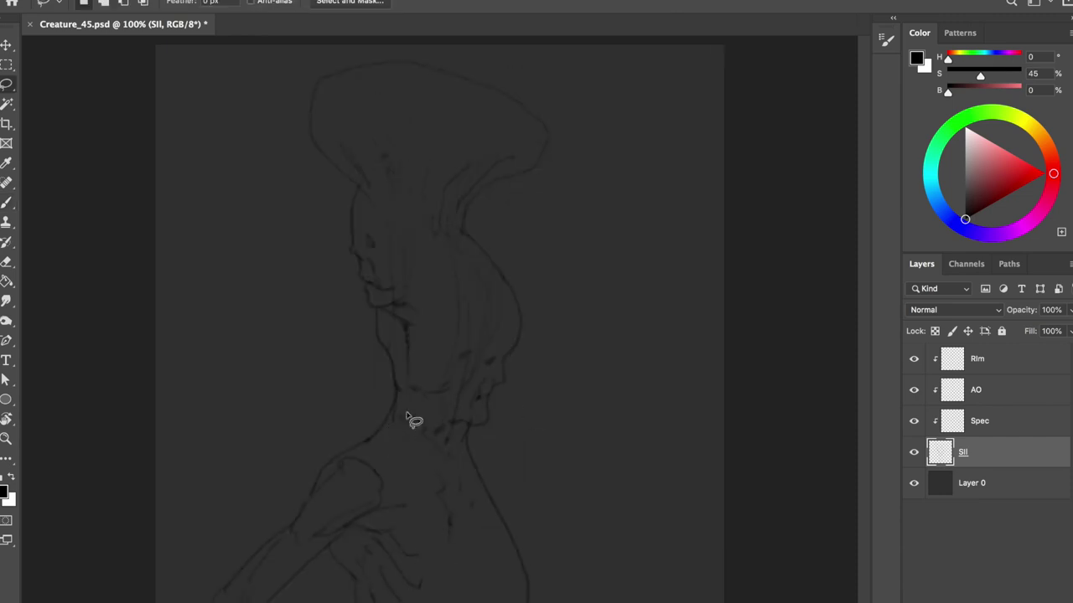
mouse_move(442, 442)
left_mouse_down()
mouse_move(444, 480)
mouse_move(424, 469)
left_mouse_up()
mouse_move(491, 503)
left_mouse_down()
mouse_move(496, 523)
mouse_move(531, 495)
left_mouse_up()
key("l")
key("ctrl+z")
key("ctrl+z")
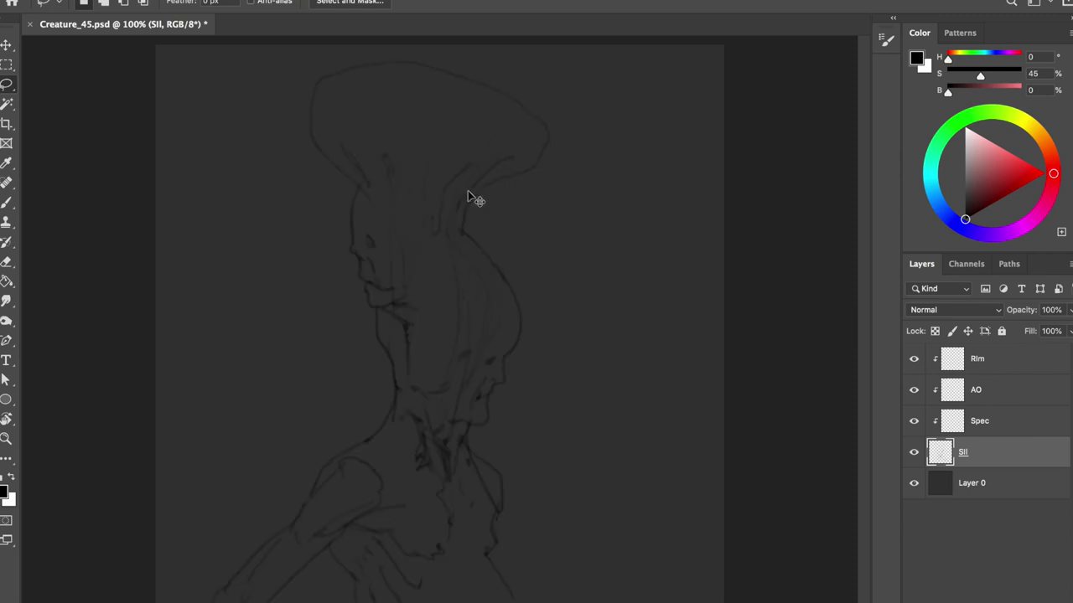
key("ctrl+z")
key("ctrl+z")
key("ctrl+z")
key("b")
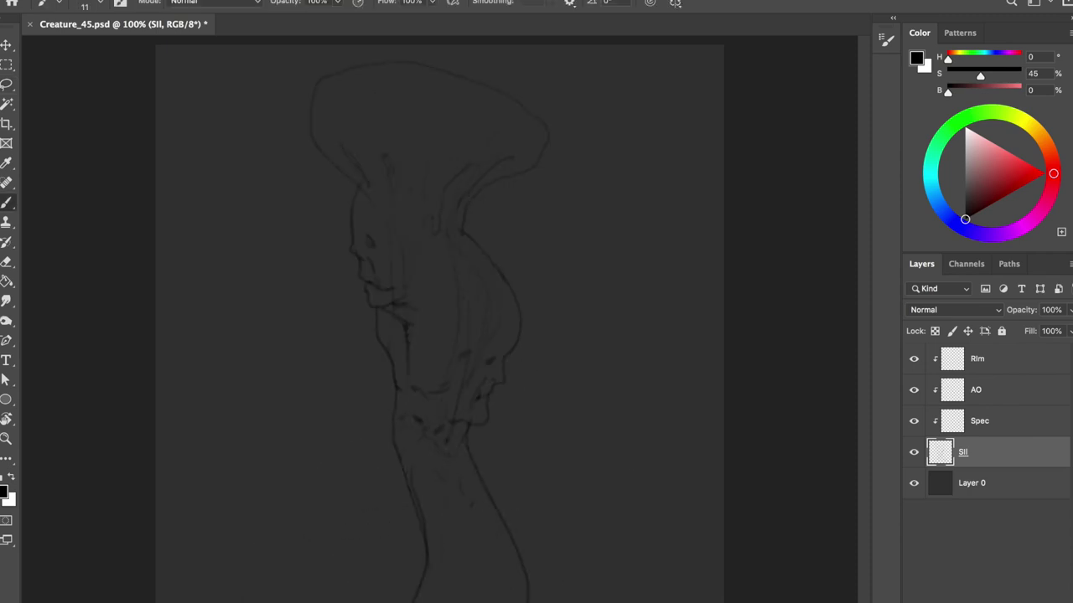
- Draw a long stroke down the lower neck and an arcing diagonal, stepping history to keep both
left_click_drag(457, 515, 470, 588)
left_click_drag(396, 289, 454, 296)
key("ctrl+z")
key("ctrl+z")
key("ctrl+z")
key("ctrl+z")
key("ctrl+shift+z")
key("ctrl+shift+z")
key("ctrl+z")
key("ctrl+z")
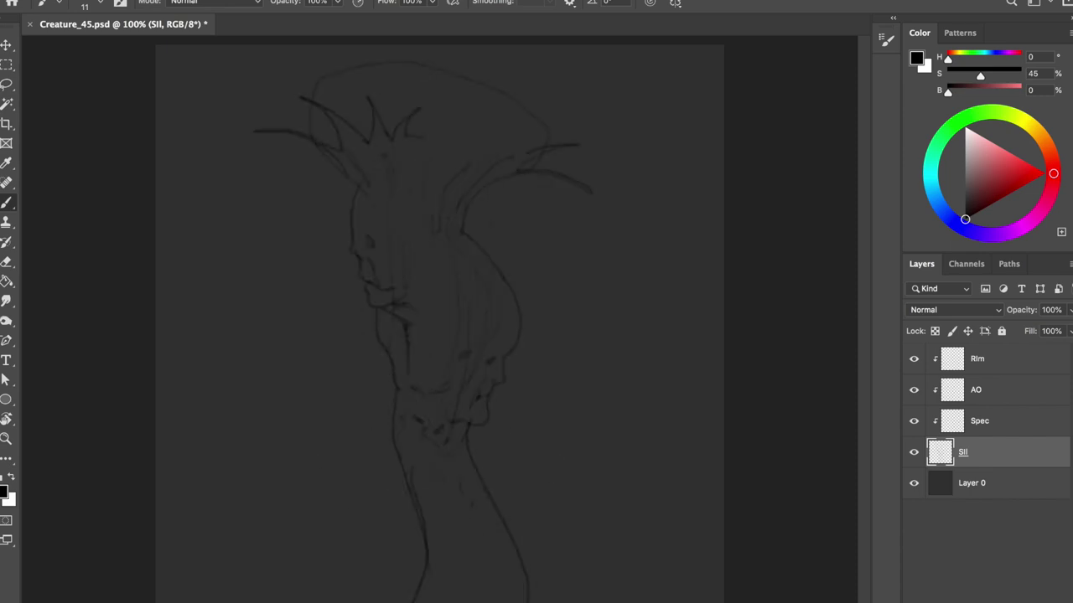
- Draw small jagged strokes at the top of the neck, stepping history to keep the spiky one
left_click_drag(387, 183, 419, 171)
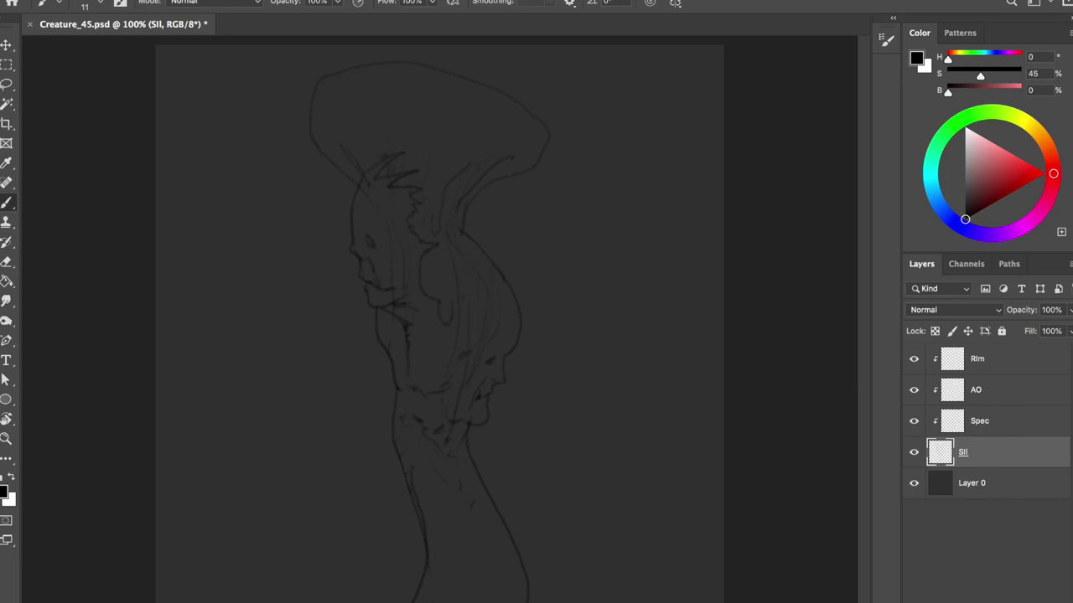
key("ctrl+z")
key("ctrl+z")
key("ctrl+shift+z")
key("ctrl+z")
key("ctrl+z")
key("ctrl+z")
- Fill the creature silhouette with dark tone on a new layer and raise its lightness slightly
key("w")
left_click(623, 288)
key("ctrl+shift+i")
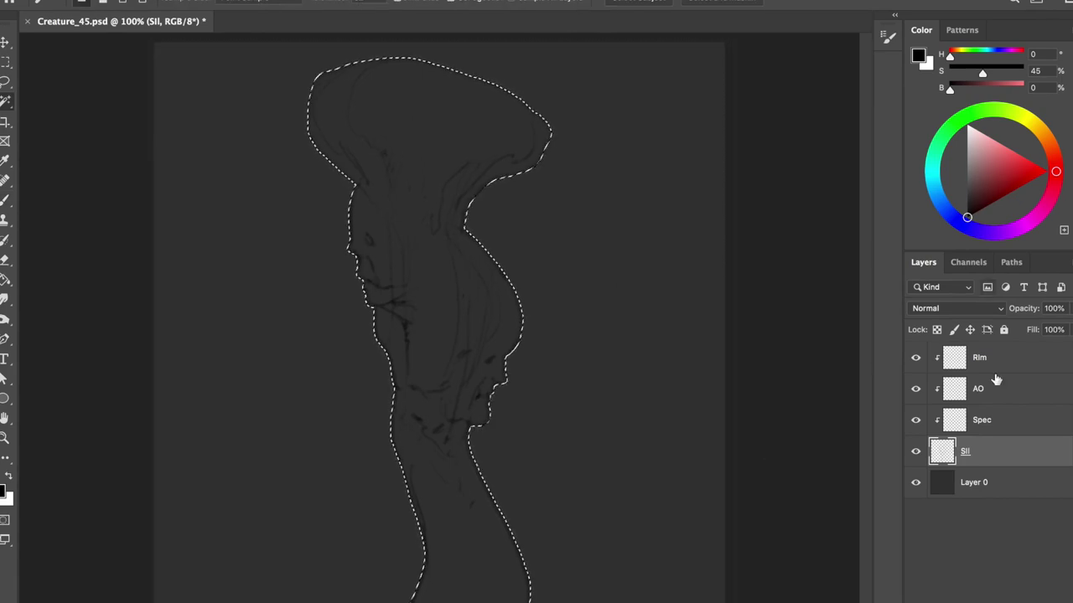
key("g")
left_click(442, 301)
key("ctrl+z")
key("ctrl+shift+n")
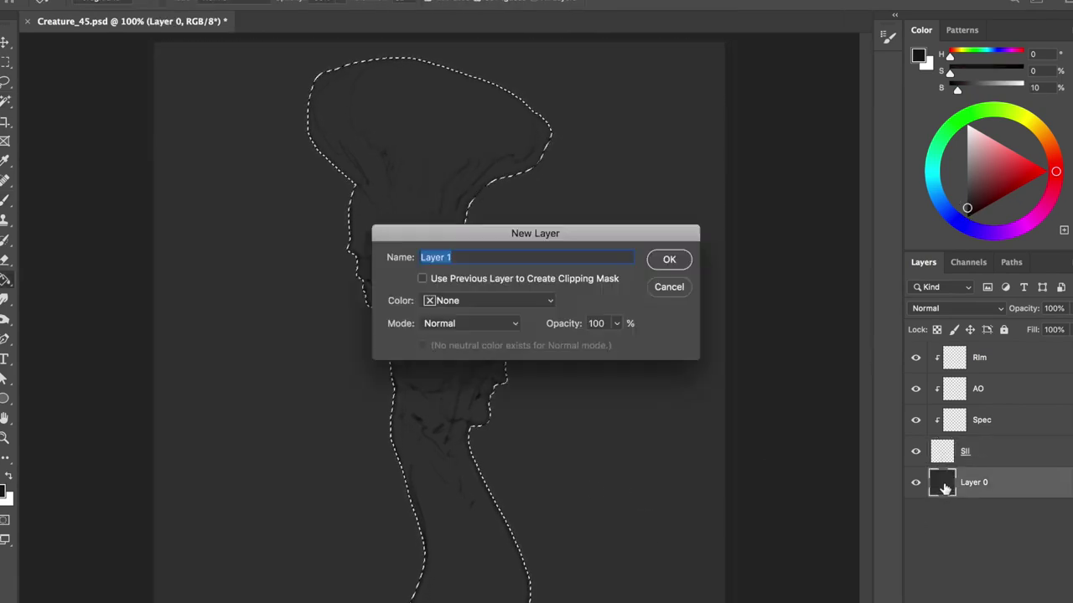
key("Return")
key("alt+BackSpace")
key("ctrl+u")
left_click_drag(780, 276, 790, 276)
key("Return")
key("ctrl+d")
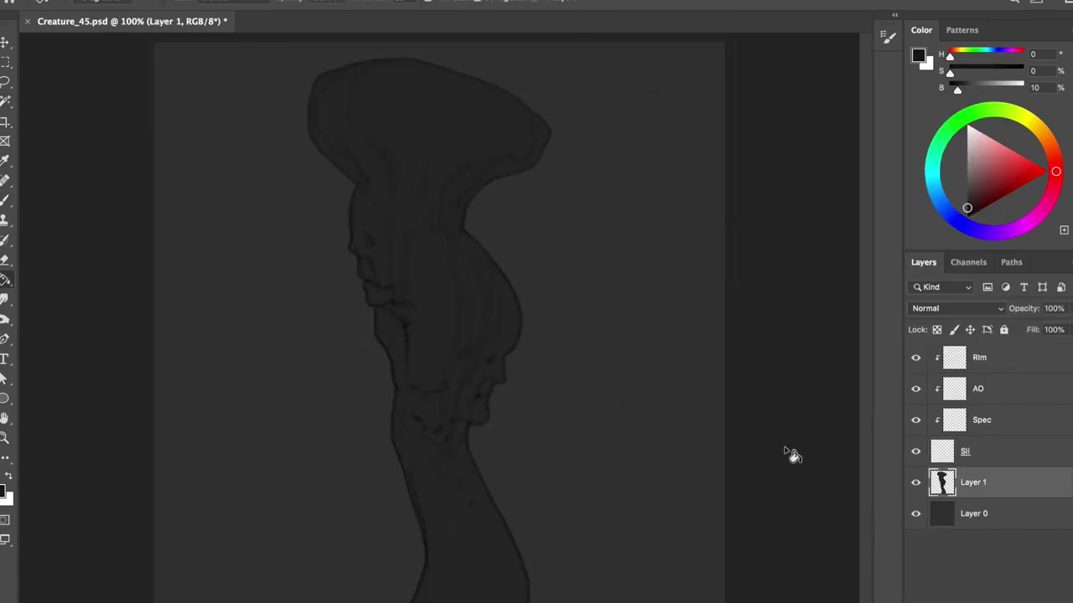
- Tidy the layer stack: delete the unneeded Sil and Layer 2, and clip Rim to the layer below
left_click(947, 453)
key("ctrl+shift+alt+n")
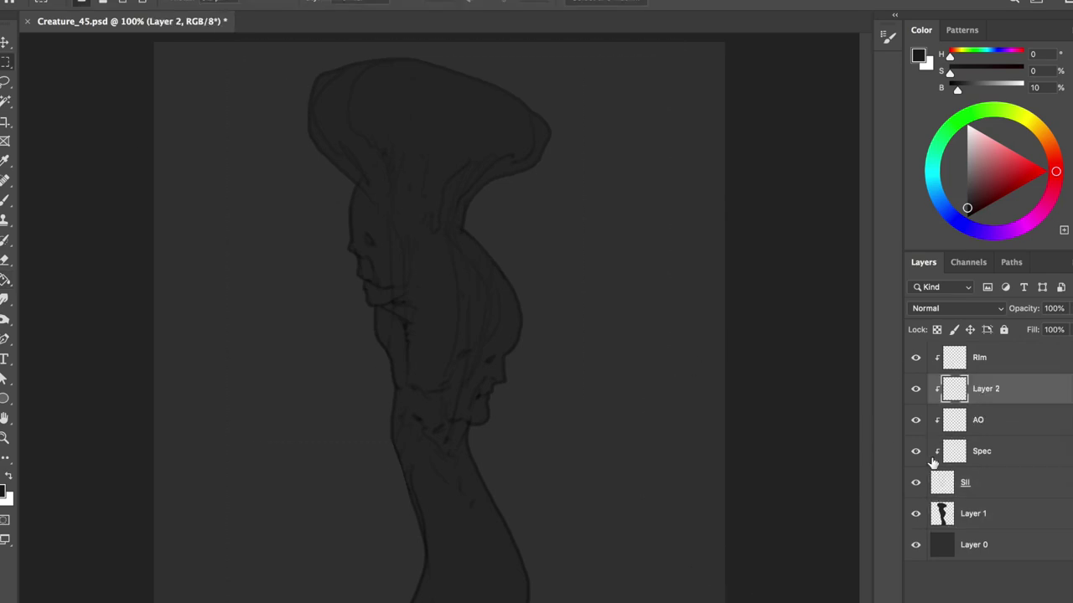
left_click(954, 480)
key("Delete")
left_click(972, 389)
key("Delete")
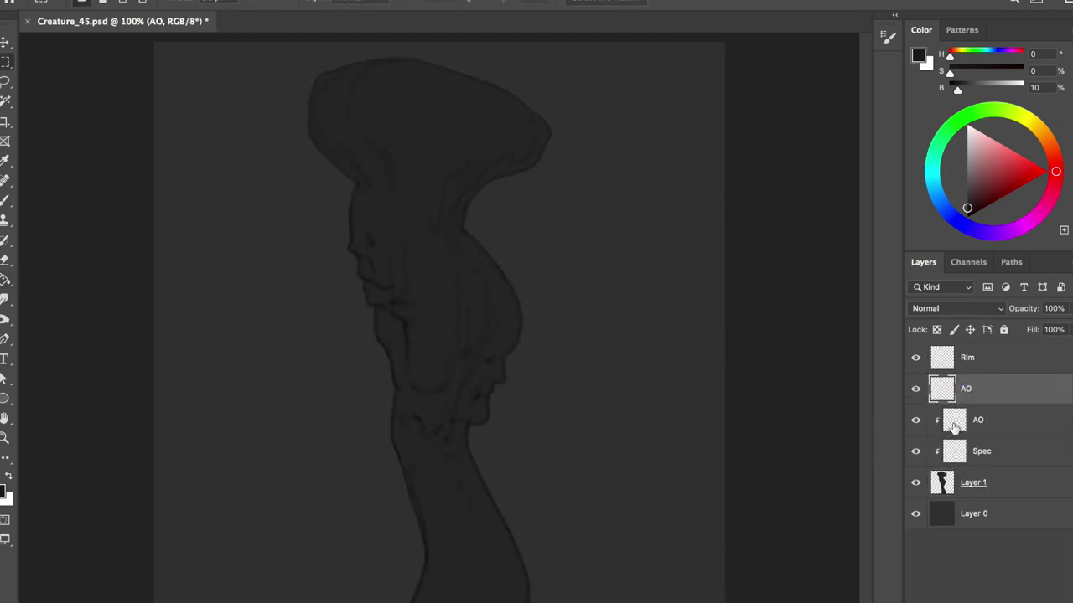
left_click(945, 373, "alt")
- Duplicate AO below Layer 1 as a hidden, locked copy and ready a ~135 px black brush
left_click_drag(977, 390, 963, 466)
left_click(915, 489)
key("/")
key("b")
left_click(930, 389)
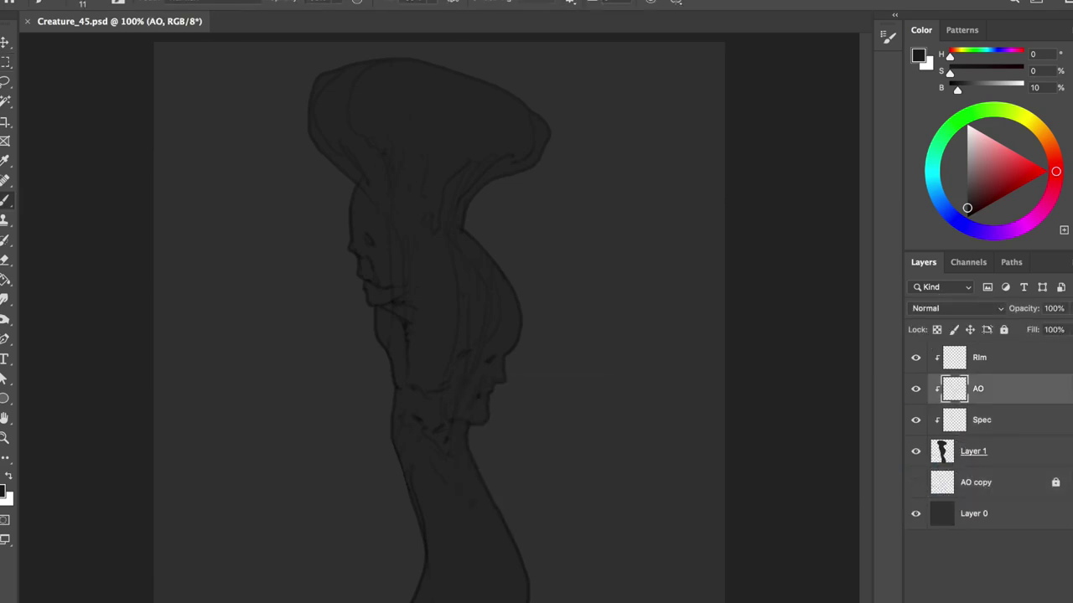
key("d")
left_click_drag(455, 180, 473, 180)
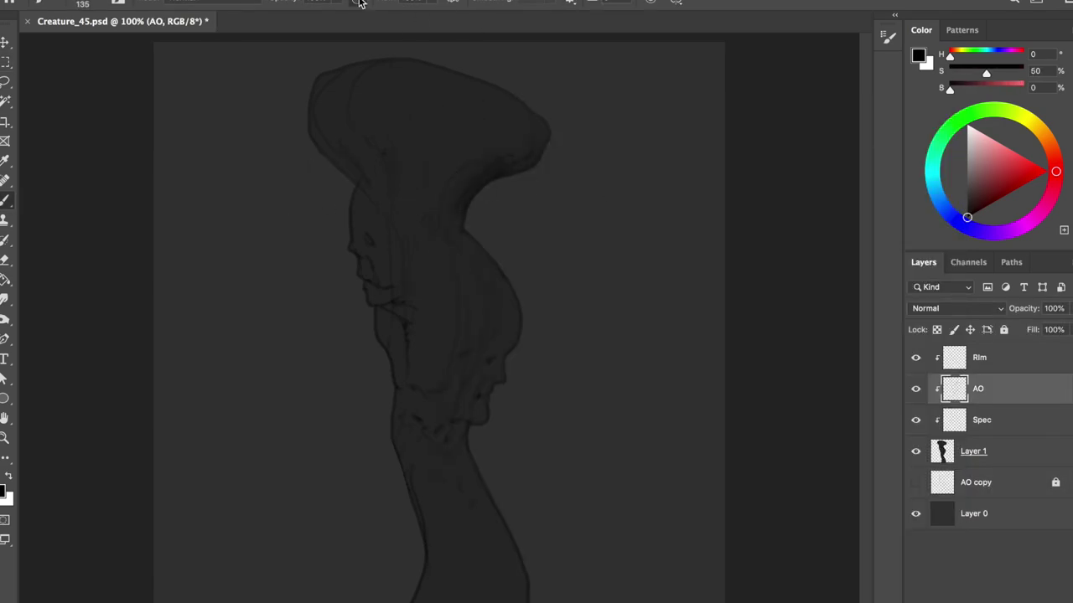
- Paint dark occlusion along the face, neck, head and neck bulge with a brush about 93 px
mouse_move(358, 215)
left_mouse_down()
mouse_move(429, 539)
mouse_move(479, 438)
mouse_move(441, 417)
left_mouse_up()
left_click_drag(525, 376, 497, 381)
left_click_drag(443, 172, 416, 167)
key("bracketleft")
key("bracketleft")
key("bracketleft")
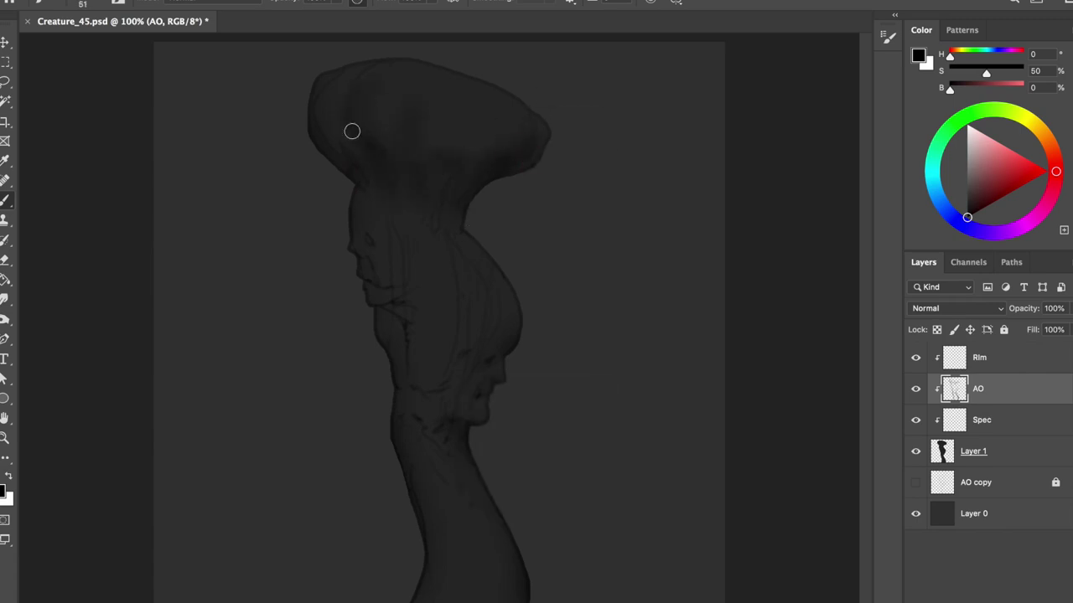
key("bracketleft")
left_click_drag(459, 347, 459, 301)
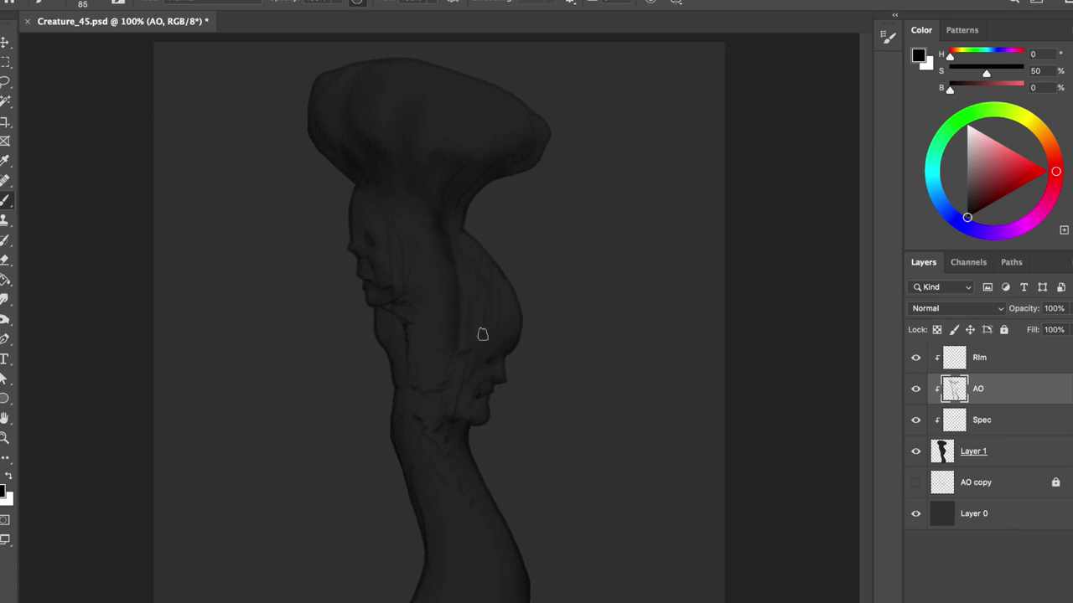
- Flip the canvas to check the shading, alternating between eraser and brush
key("ctrl+shift+h")
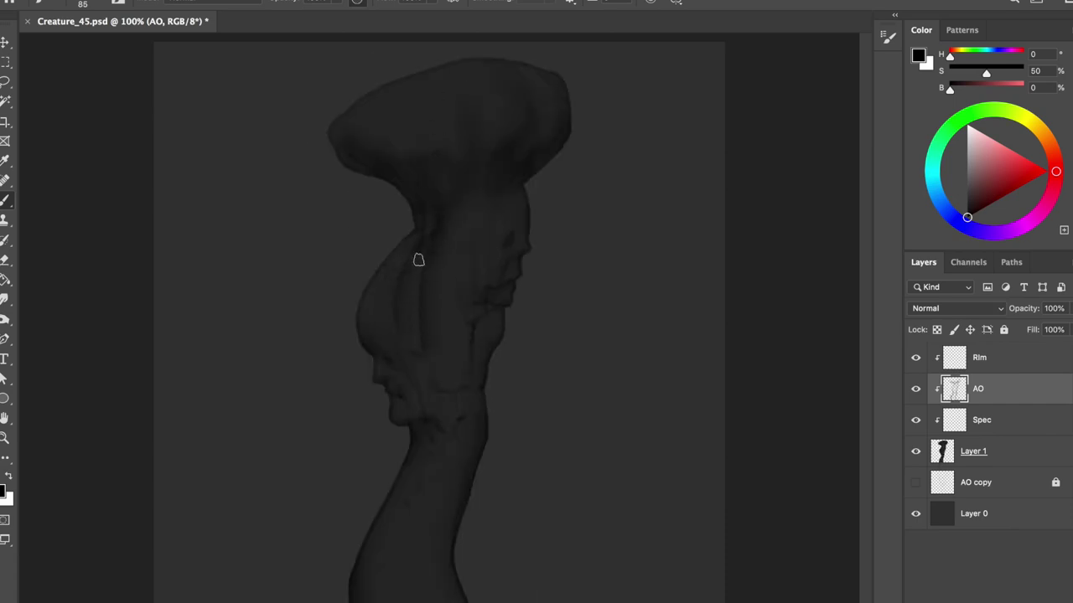
key("e")
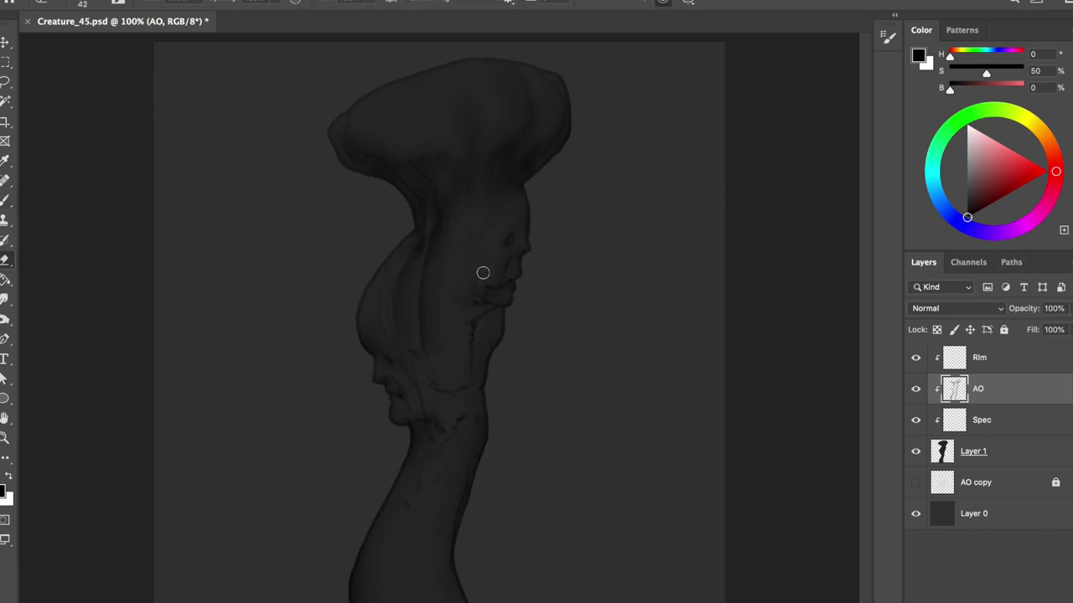
key("b")
key("e")
key("b")
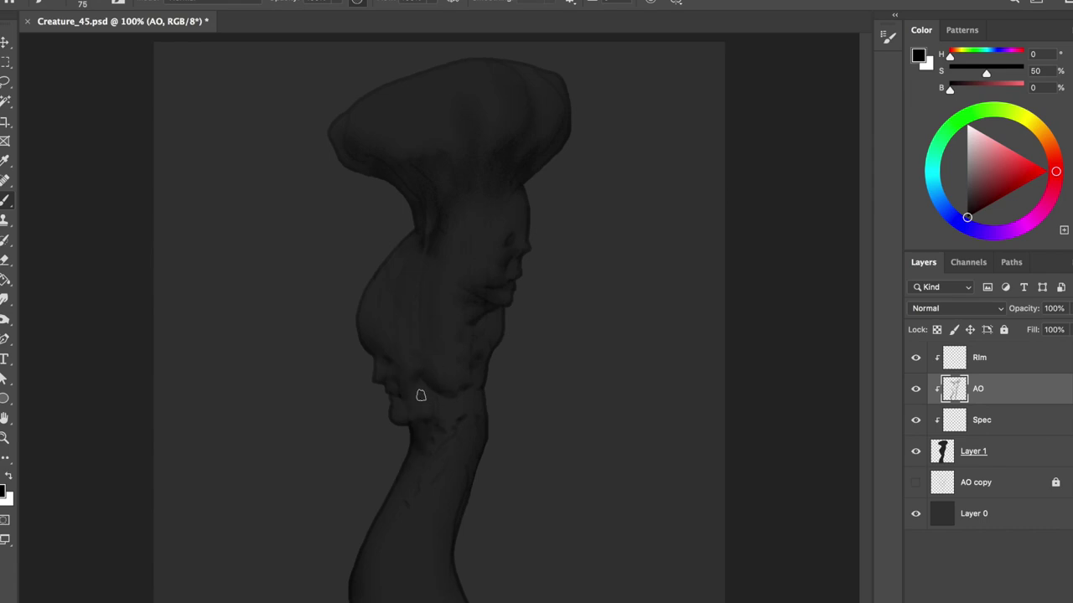
- Enlarge the brush to about 105 then 133 px, switching between eraser and brush
left_click_drag(445, 139, 503, 112)
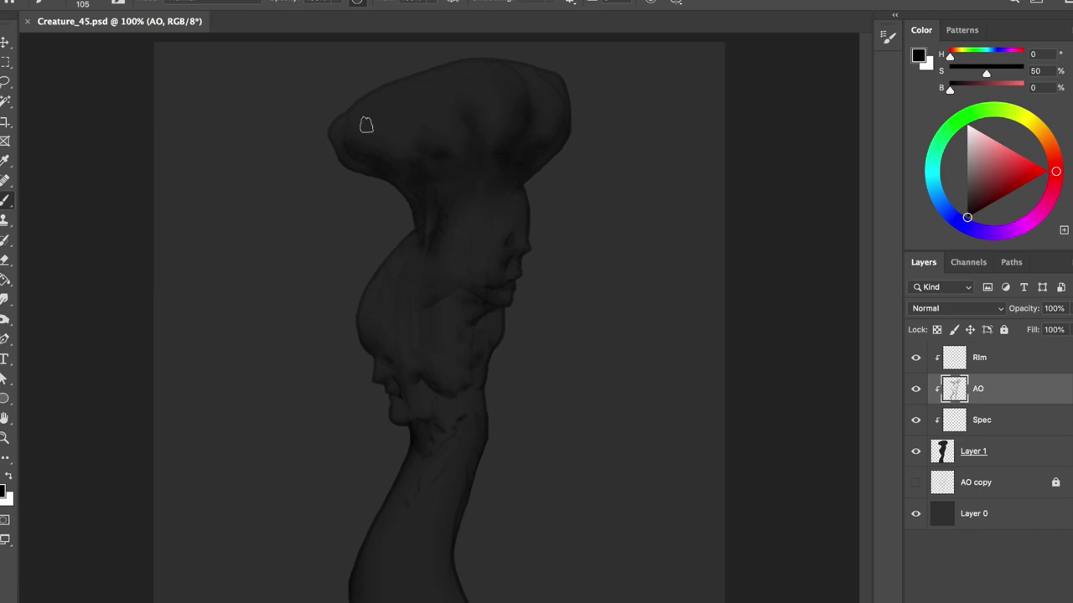
left_click_drag(507, 75, 551, 84)
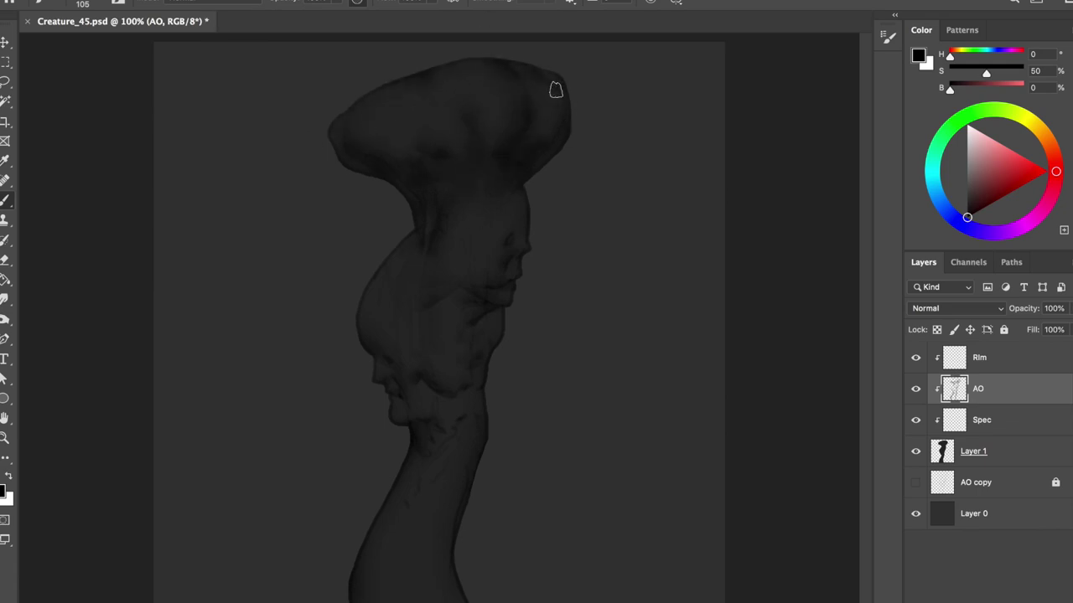
key("e")
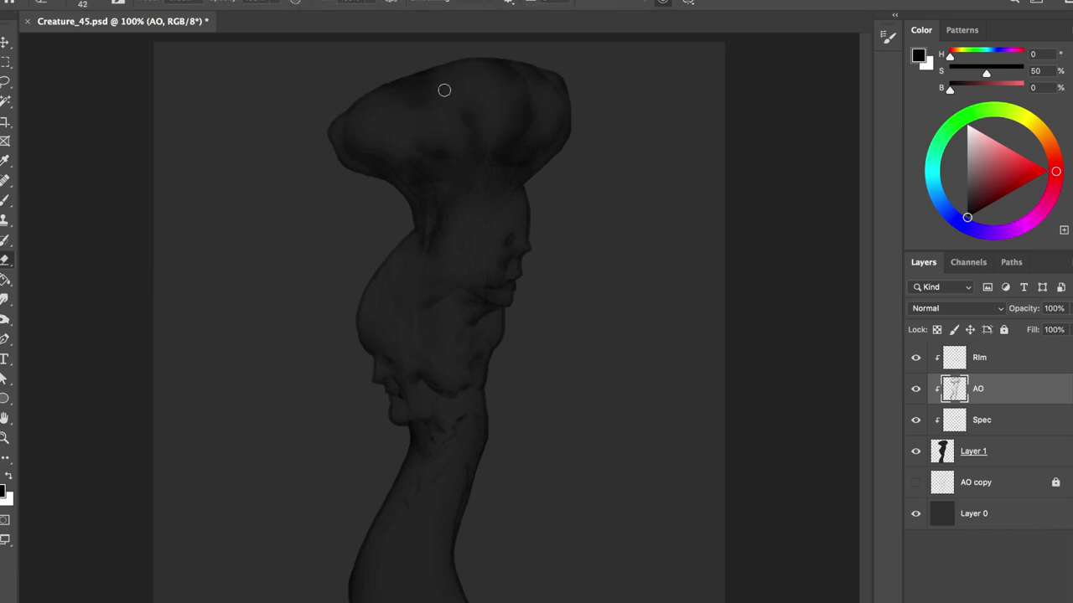
key("b")
key("b")
key("e")
key("b")
key("e")
key("b")
- Use a small round tip at 53 px to paint faint shading down the figure
right_click(447, 86)
double_click(628, 371)
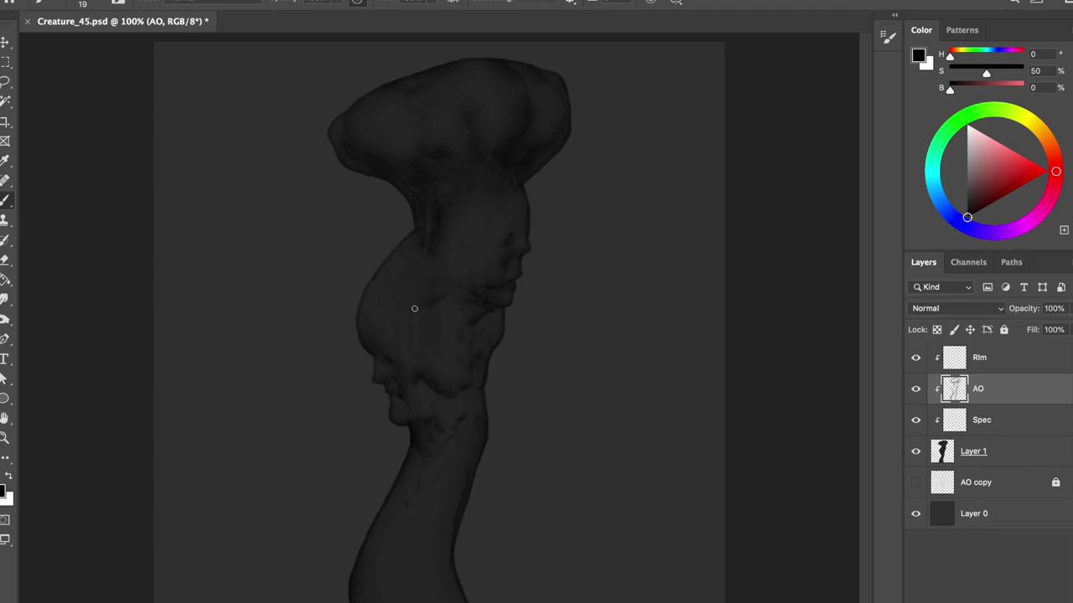
key("e")
key("ctrl+shift+h")
key("b")
key("ctrl+z")
right_click(394, 121)
type("53")
key("Return")
left_click_drag(511, 328, 495, 358)
- Save, then paint a light shading stroke and darken the chest shading
key("e")
key("ctrl+s")
key("b")
left_click_drag(374, 285, 400, 241)
left_click_drag(400, 290, 411, 304)
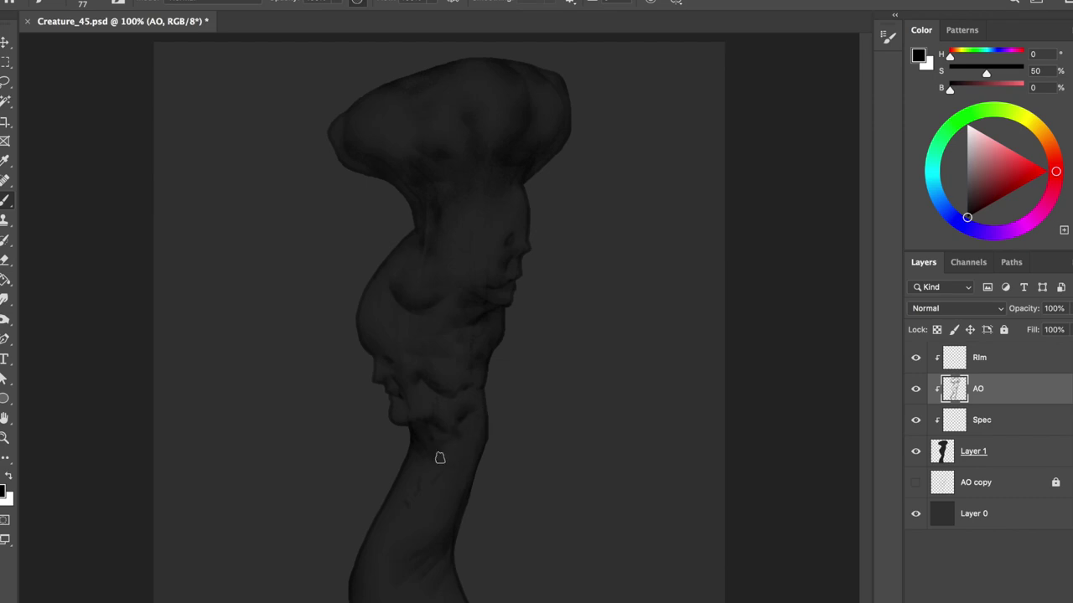
- Save again and shrink the brush to about 49 px
key("e")
key("ctrl+s")
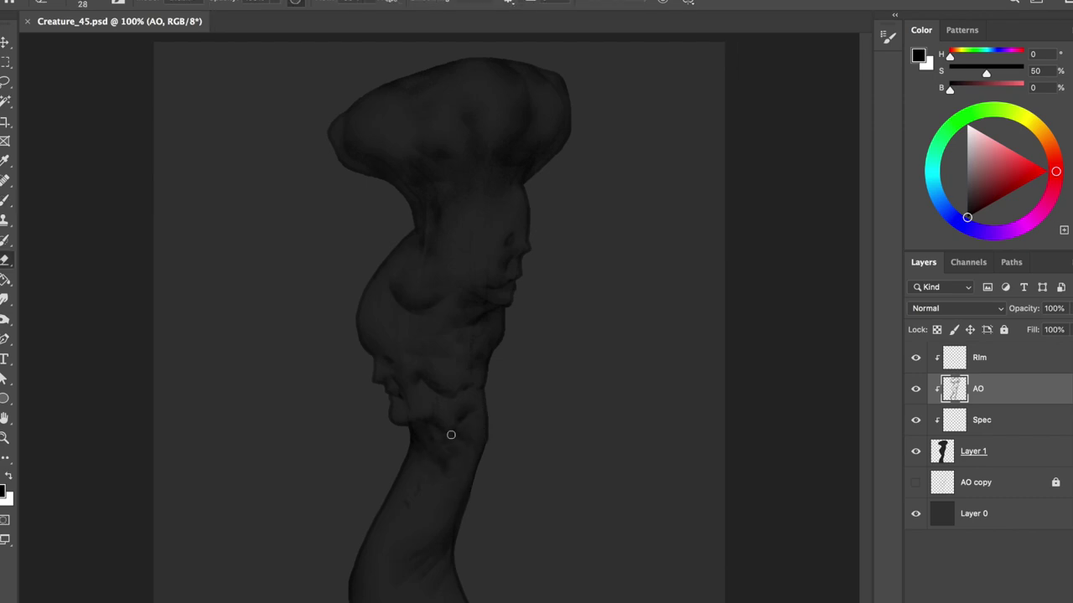
key("b")
key("e")
key("b")
key("e")
key("b")
key("bracketleft")
key("bracketleft")
key("bracketleft")
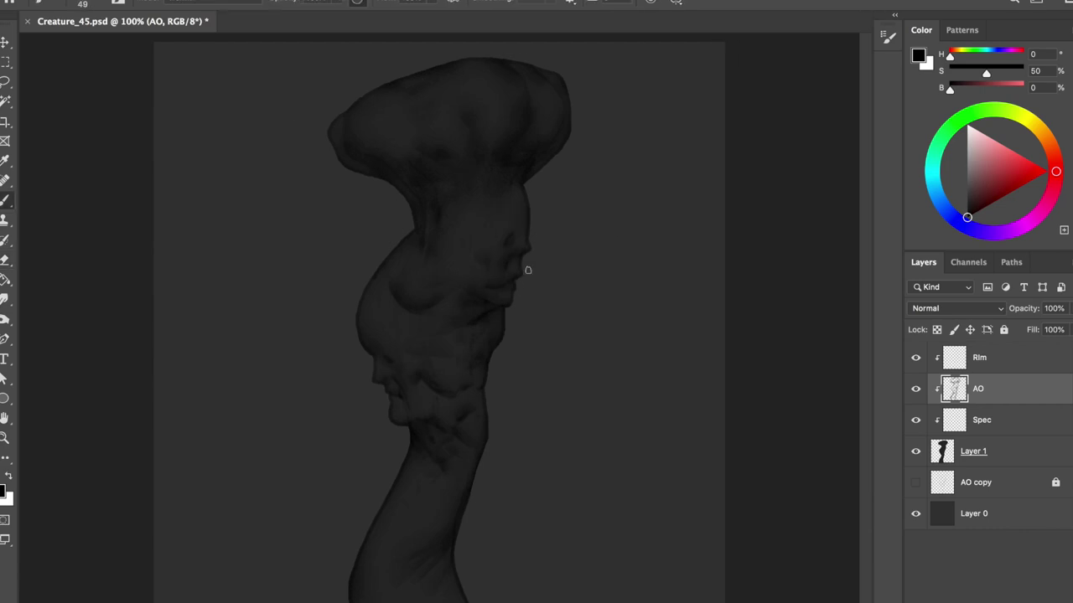
- Pick a larger brush tip, save, and darken the cheek over its ring shape
right_click(519, 231)
key("Escape")
right_click(401, 287)
double_click(493, 175)
key("e")
key("b")
key("ctrl+s")
left_click_drag(424, 278, 418, 294)
mouse_move(428, 240)
left_mouse_down()
mouse_move(427, 296)
mouse_move(435, 285)
left_mouse_up()
- Paint dark occlusion strokes down the neck, with an 83 px brush and 18 px eraser
left_click_drag(439, 495, 411, 498)
right_click(394, 579)
key("Escape")
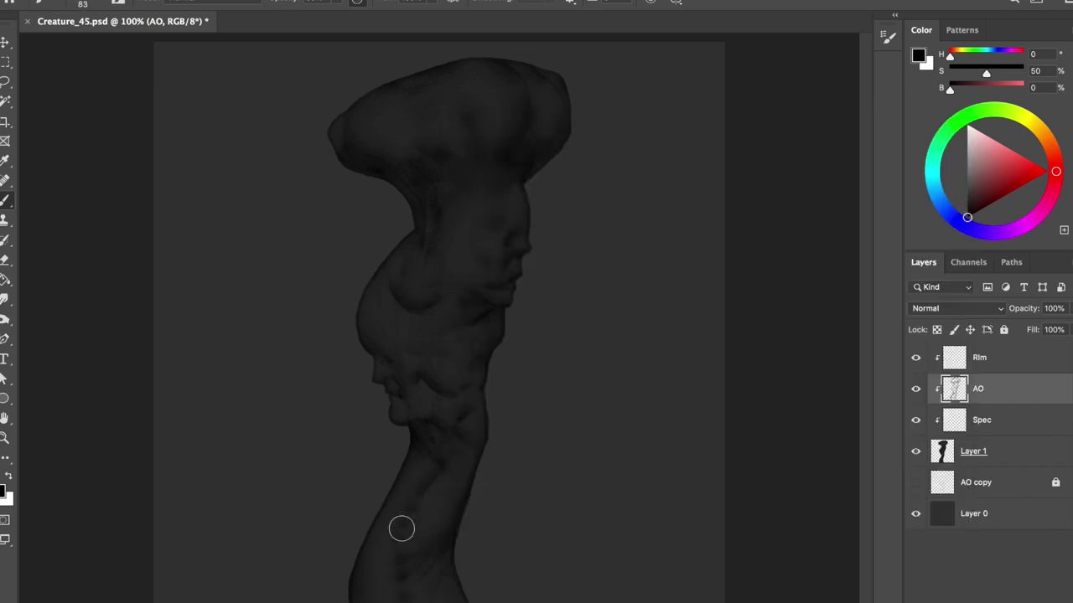
key("e")
left_click_drag(457, 508, 422, 507)
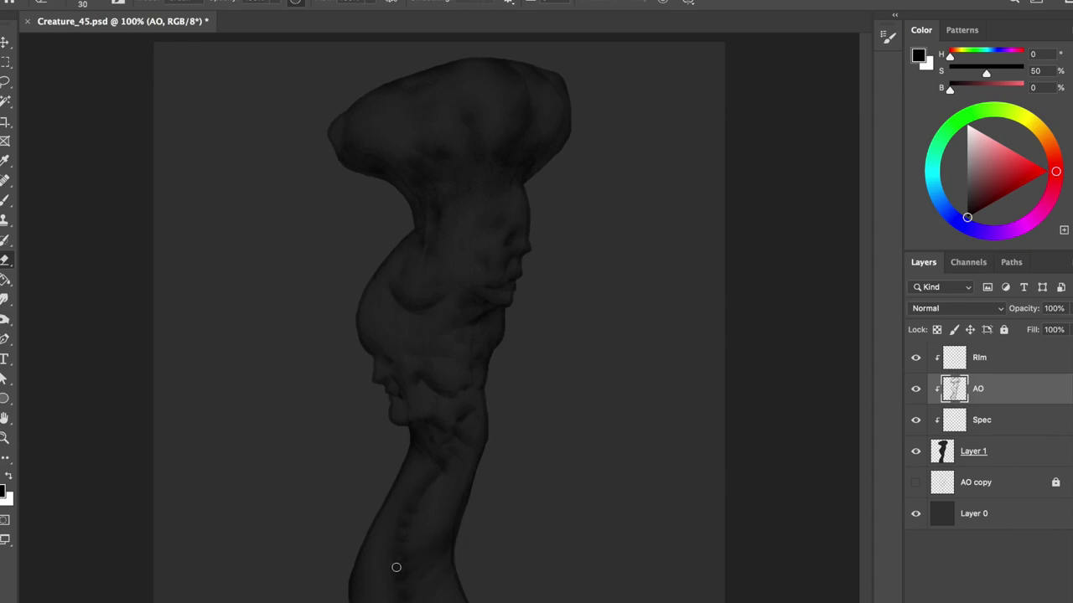
key("b")
left_click_drag(403, 503, 412, 563)
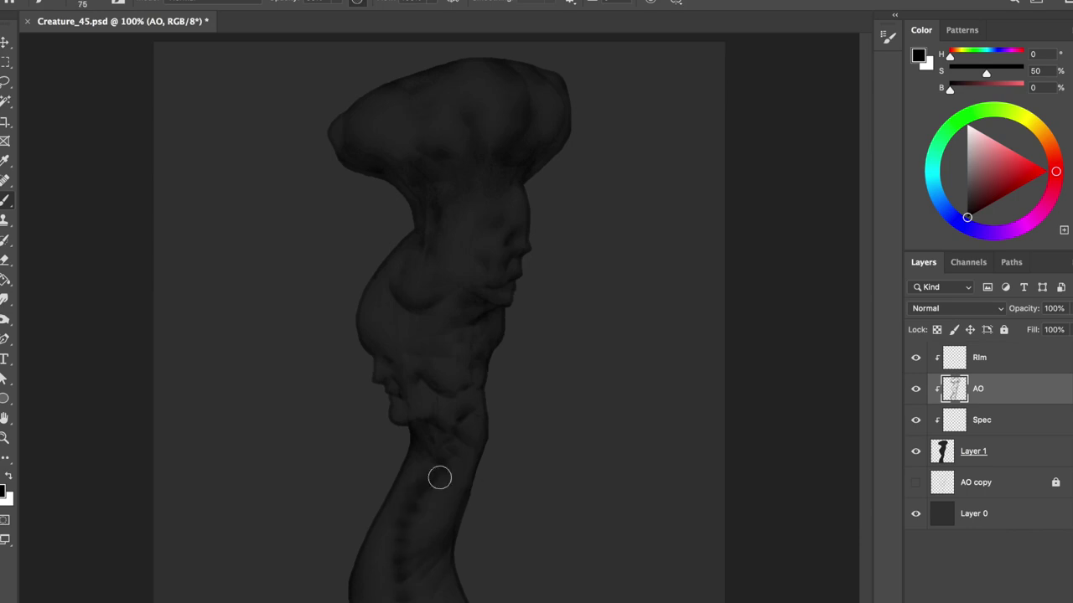
left_click_drag(417, 484, 425, 478)
mouse_move(425, 431)
left_mouse_down()
mouse_move(403, 487)
mouse_move(524, 390)
left_mouse_up()
- Review the neck shading by flipping the canvas, alternating eraser and brush
key("e")
key("b")
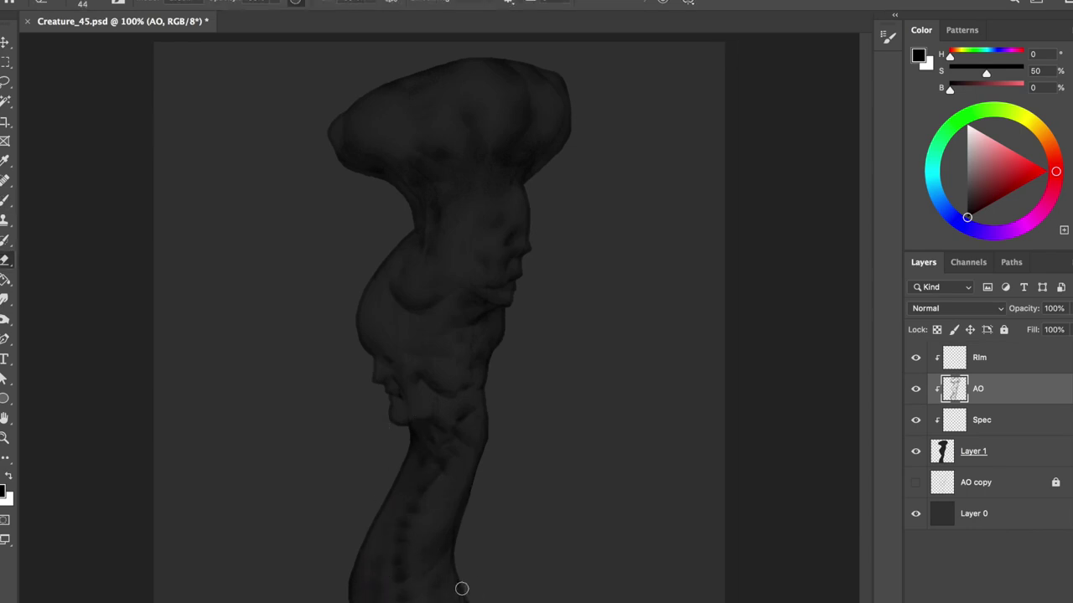
key("e")
key("b")
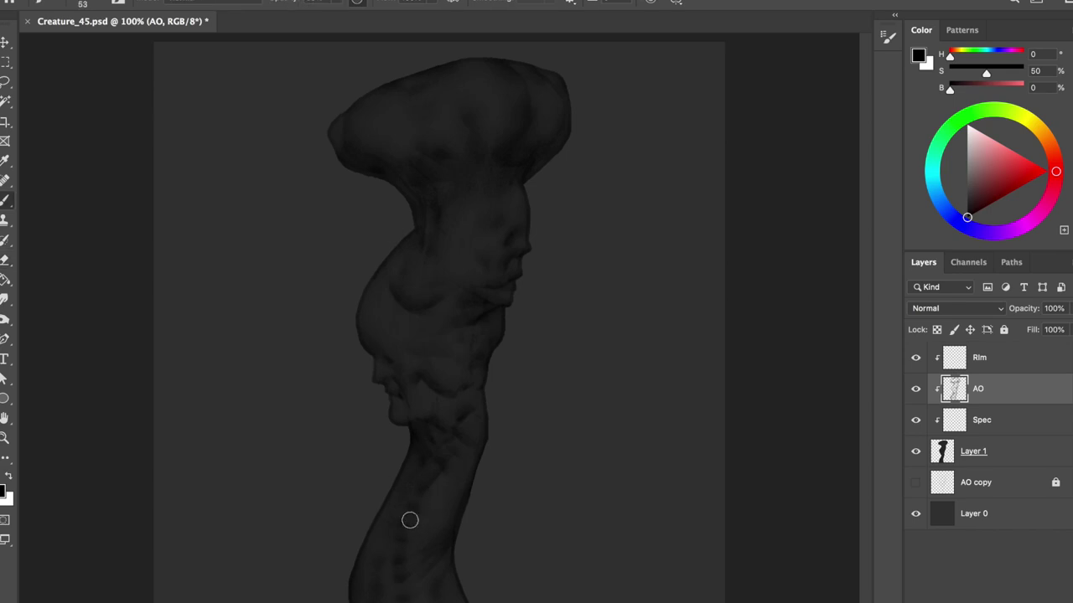
key("e")
key("b")
key("e")
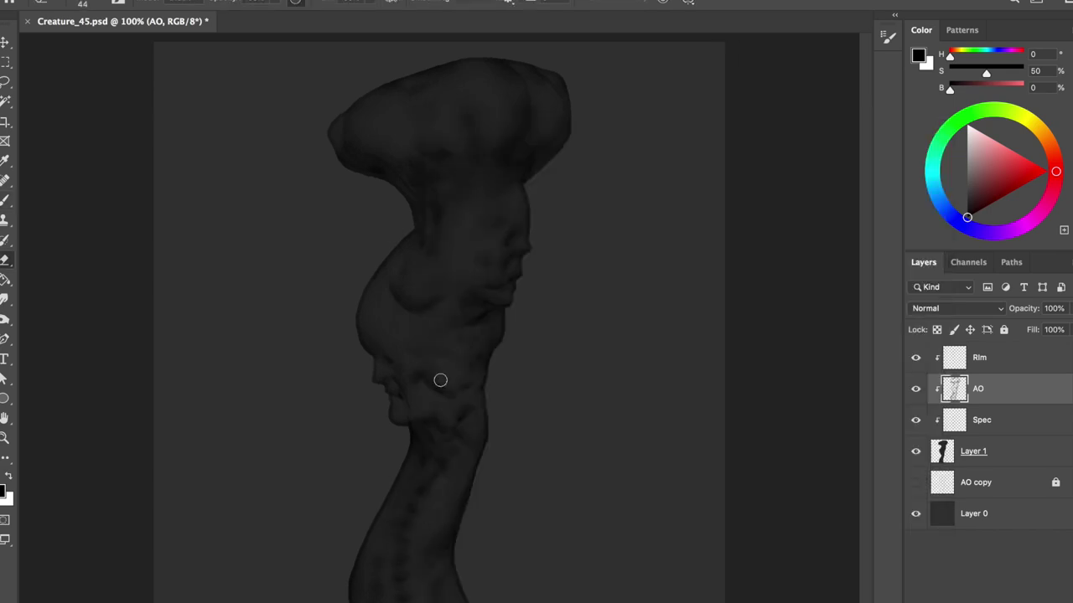
key("ctrl+shift+h")
key("b")
- Dab dark spots along the neck, blend them into a streak, and save
key("e")
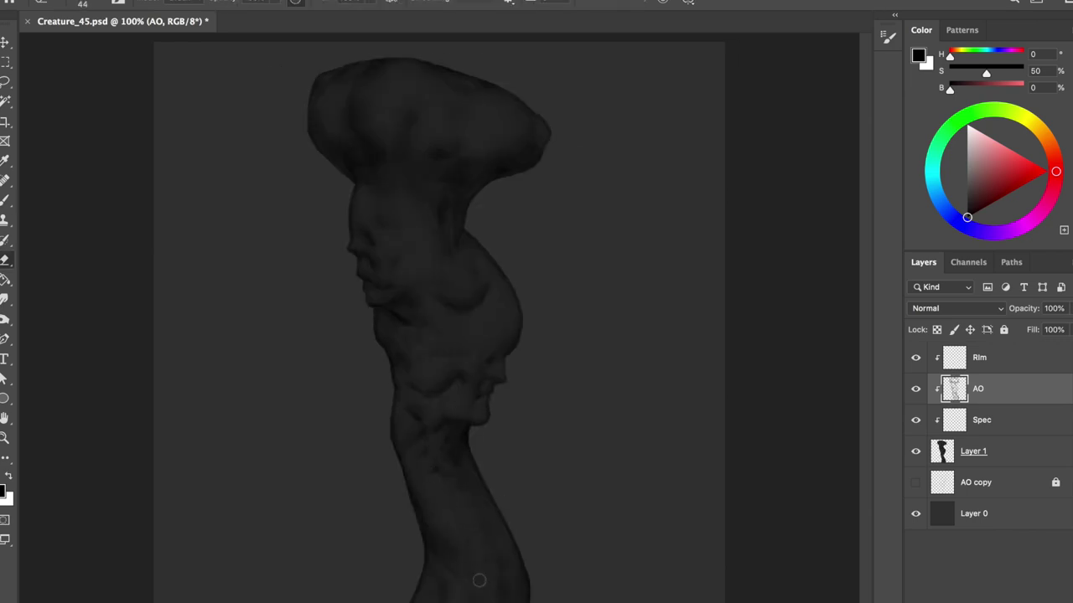
key("b")
right_click(435, 489)
key("Escape")
left_click_drag(438, 479, 460, 523)
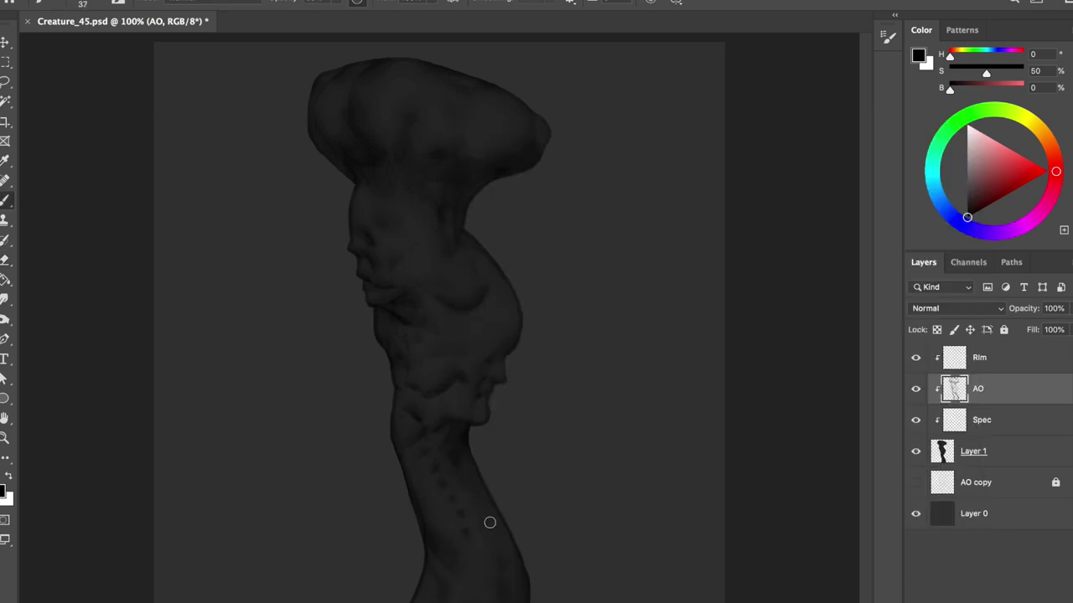
key("bracketleft")
left_click_drag(472, 507, 468, 561)
key("ctrl+shift+h")
key("ctrl+s")
- Soften the neck shading with the eraser, flipping the canvas to compare
key("e")
left_click_drag(443, 460, 420, 511)
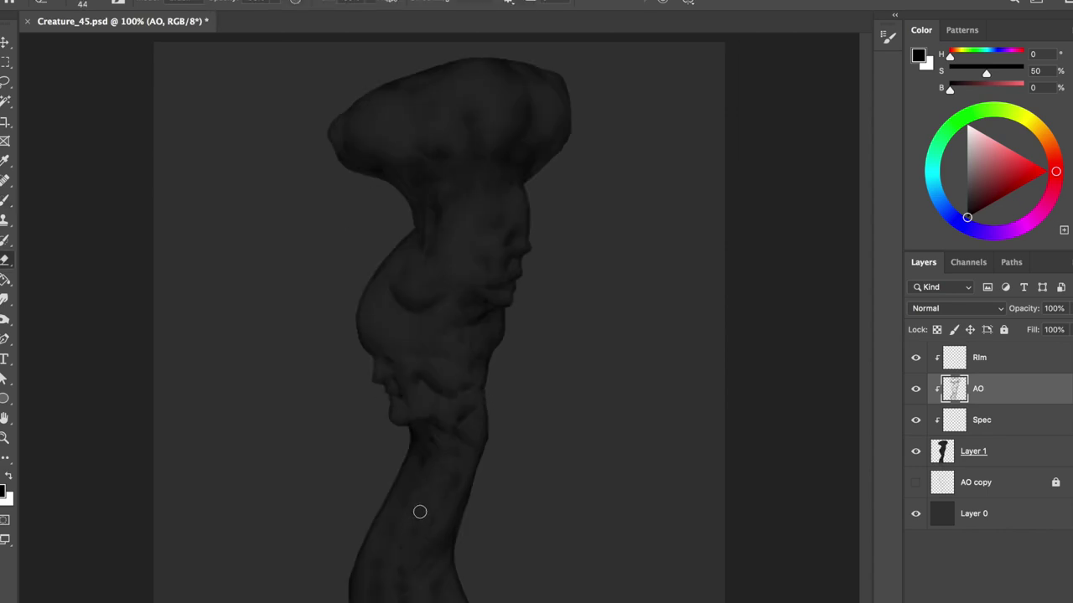
key("b")
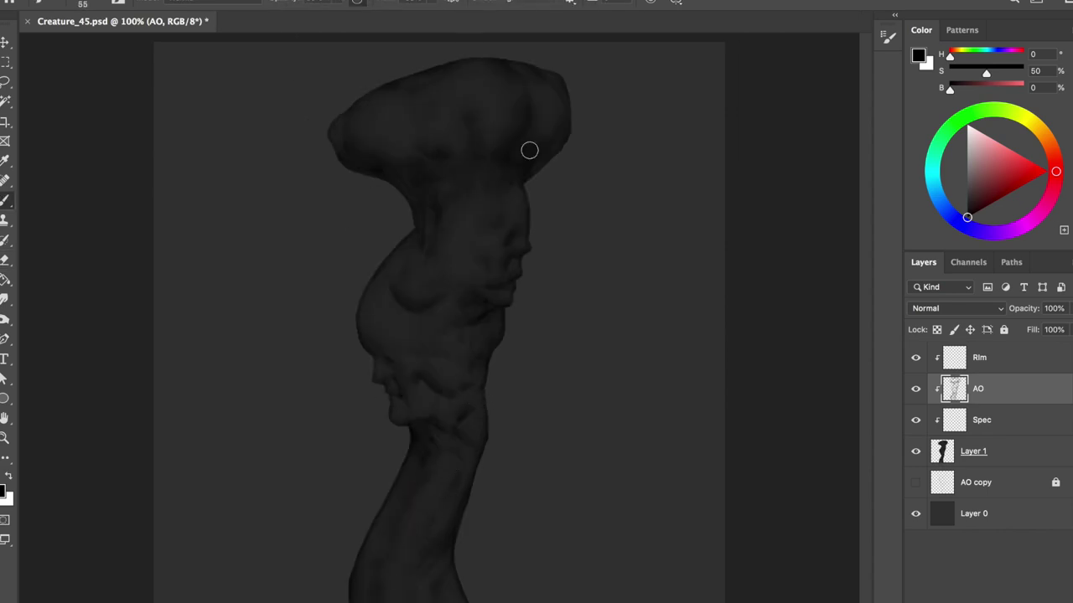
key("ctrl+shift+h")
key("ctrl+shift+h")
key("ctrl+shift+h")
key("e")
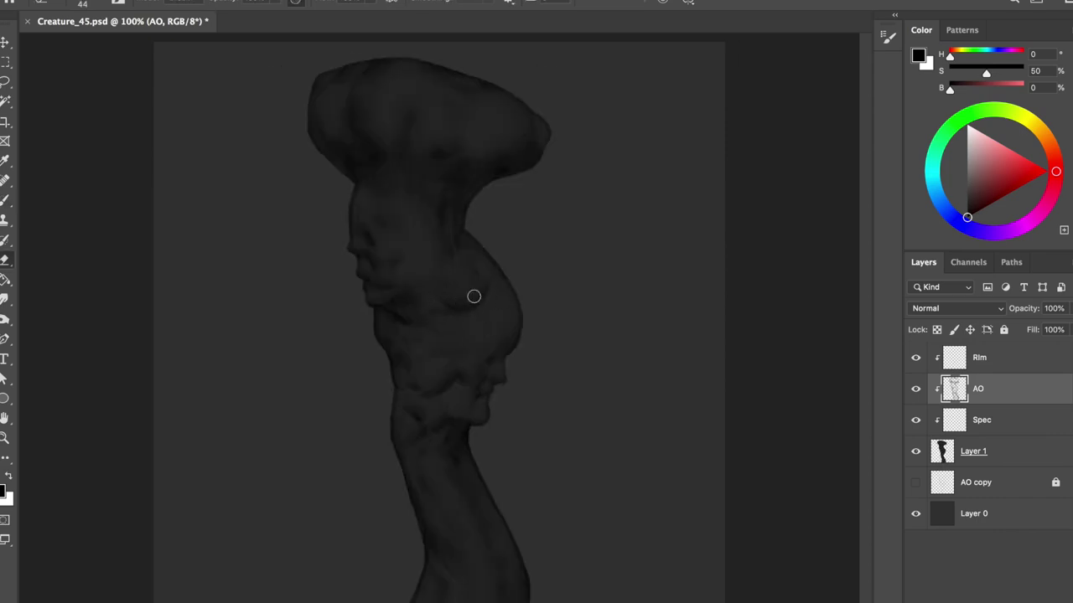
key("b")
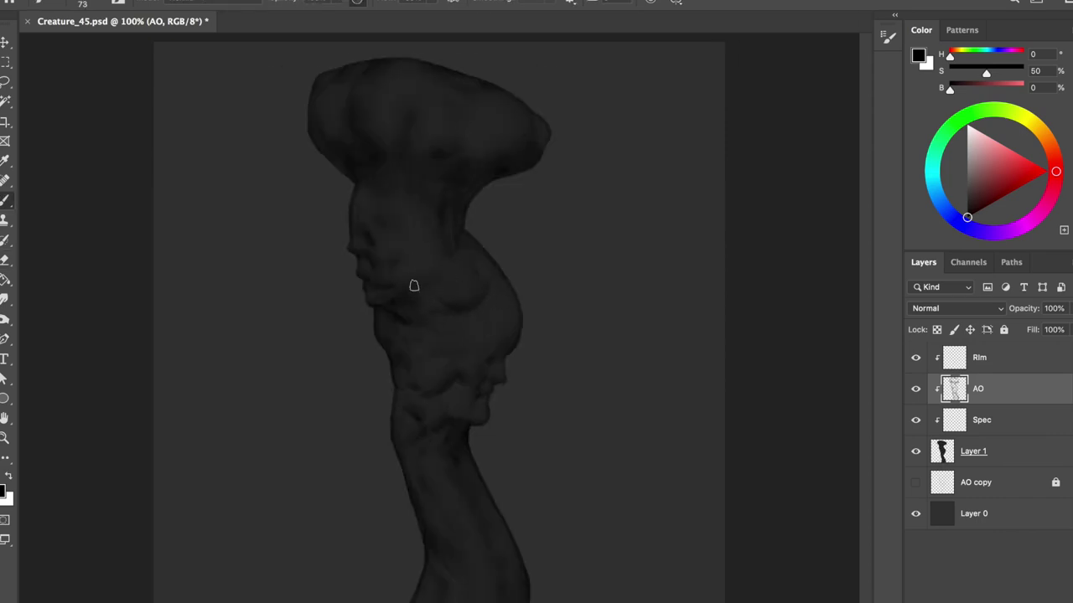
key("bracketleft")
key("e")
key("b")
key("e")
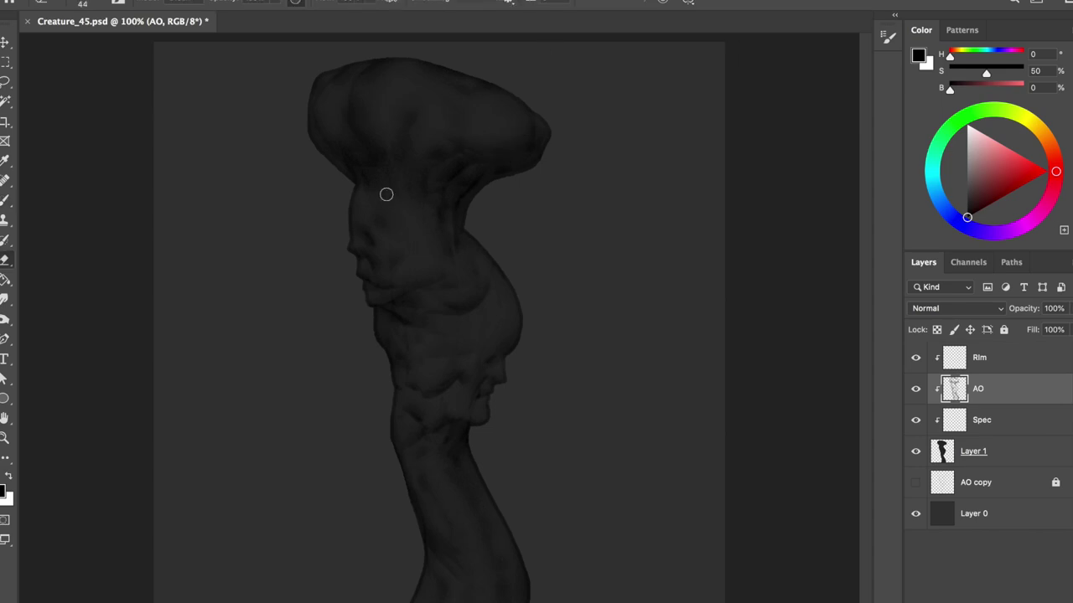
key("b")
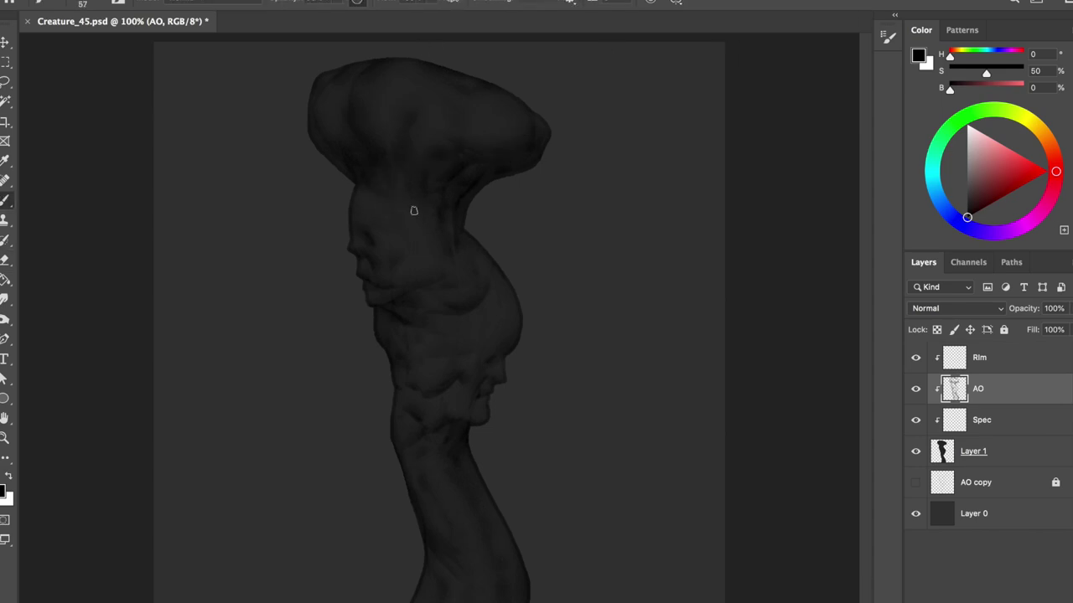
key("ctrl+shift+h")
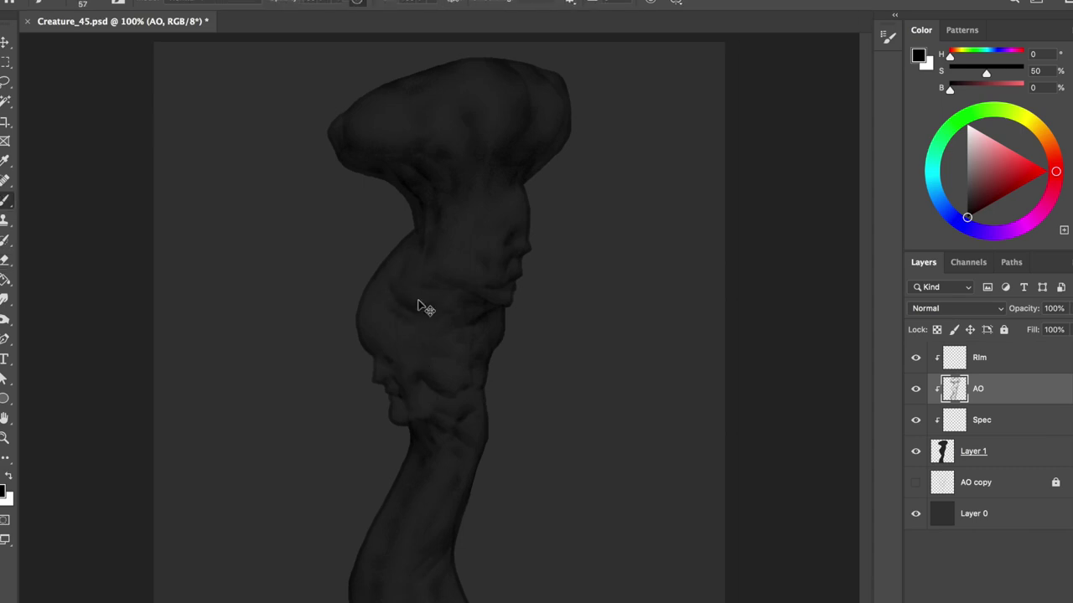
- Save with a 25 px brush tip, then lasso the beak outline on the base layer
key("bracketright")
key("e")
key("b")
right_click(445, 314)
double_click(628, 325)
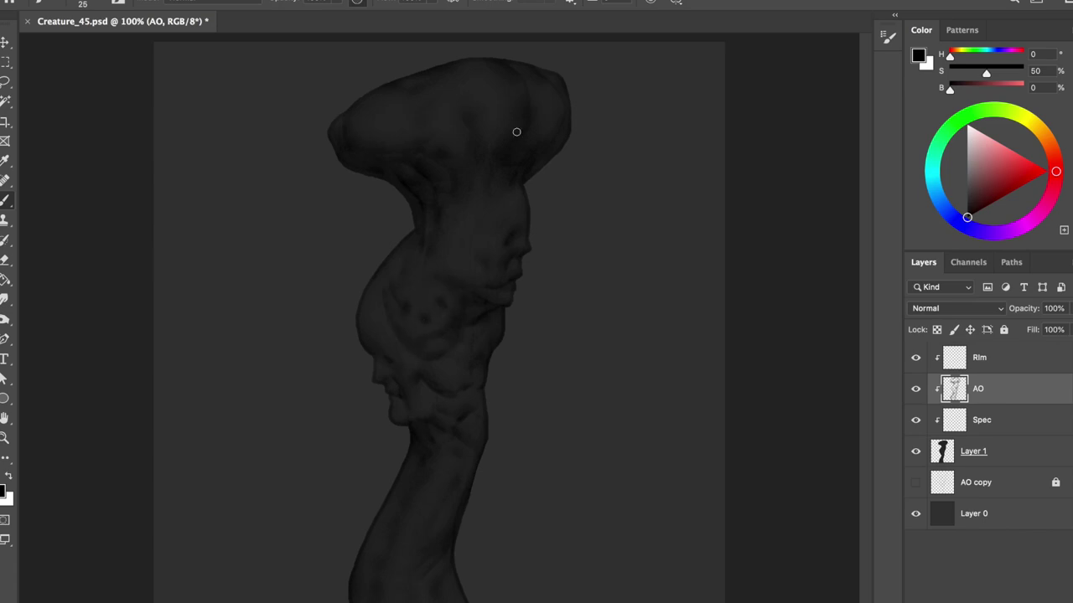
key("ctrl+s")
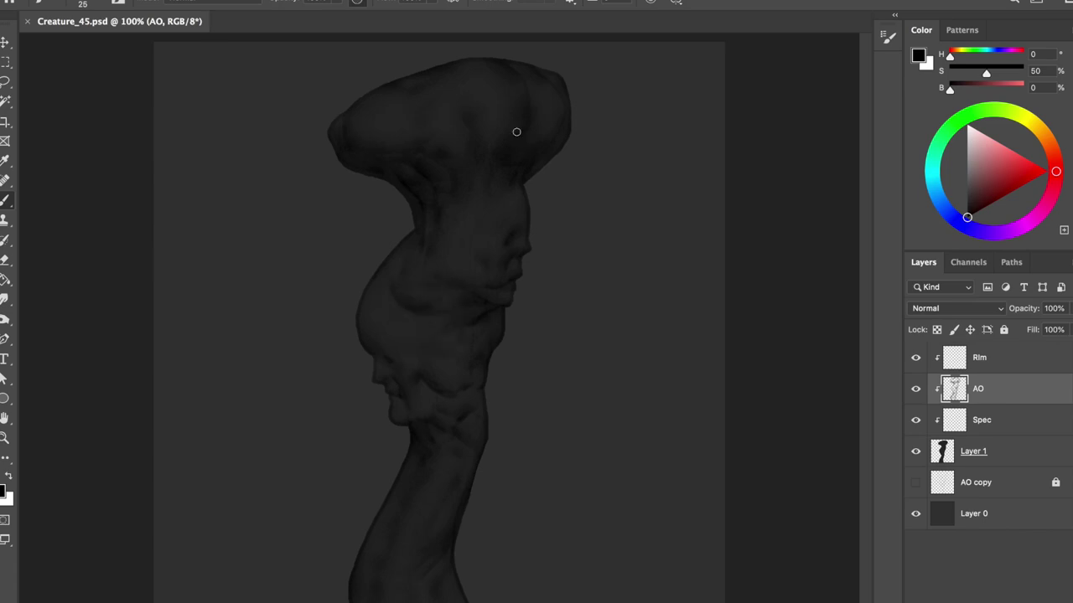
left_click(971, 483)
left_click_drag(347, 124, 276, 216)
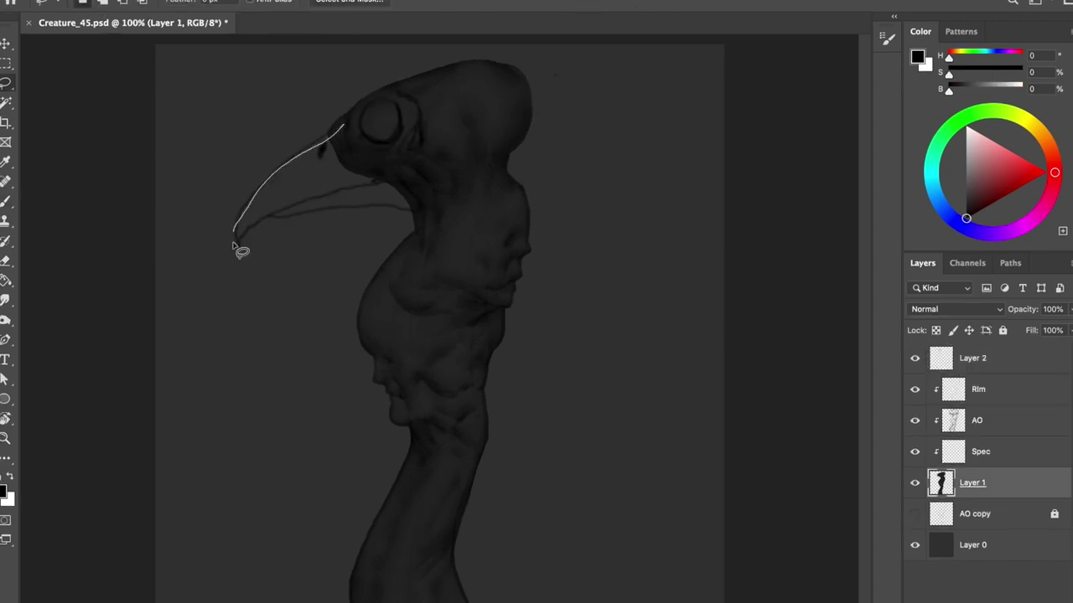
- Fill the beak selection with the dark tone, shade the head with a larger brush, and save
key("alt+BackSpace")
key("ctrl+d")
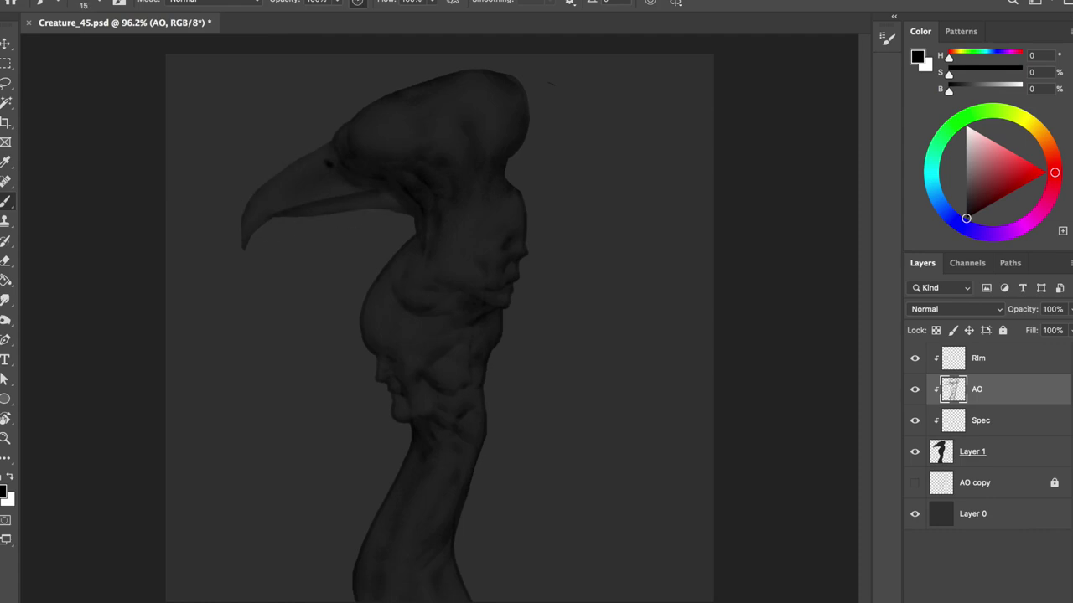
right_click(280, 205)
key("Return")
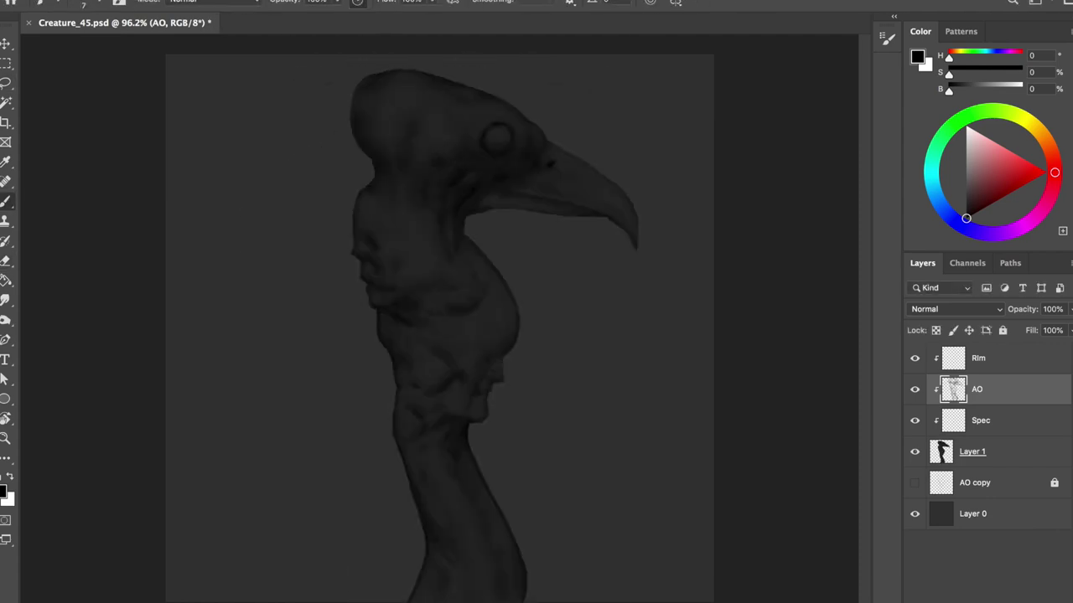
key("ctrl+s")
key("h")
key("h")
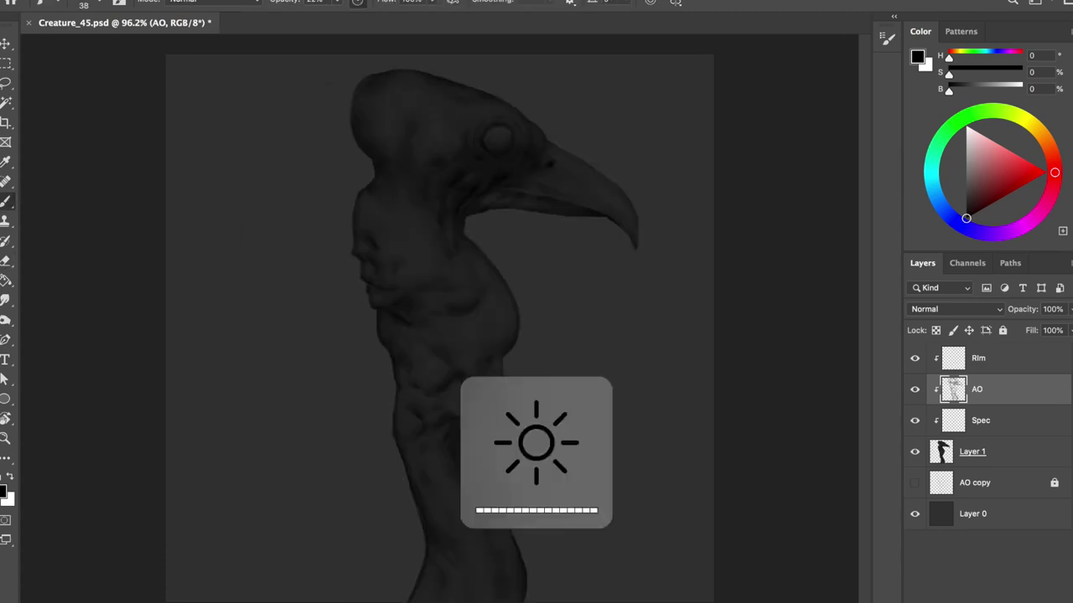
key("bracketright")
key("bracketright")
key("bracketright")
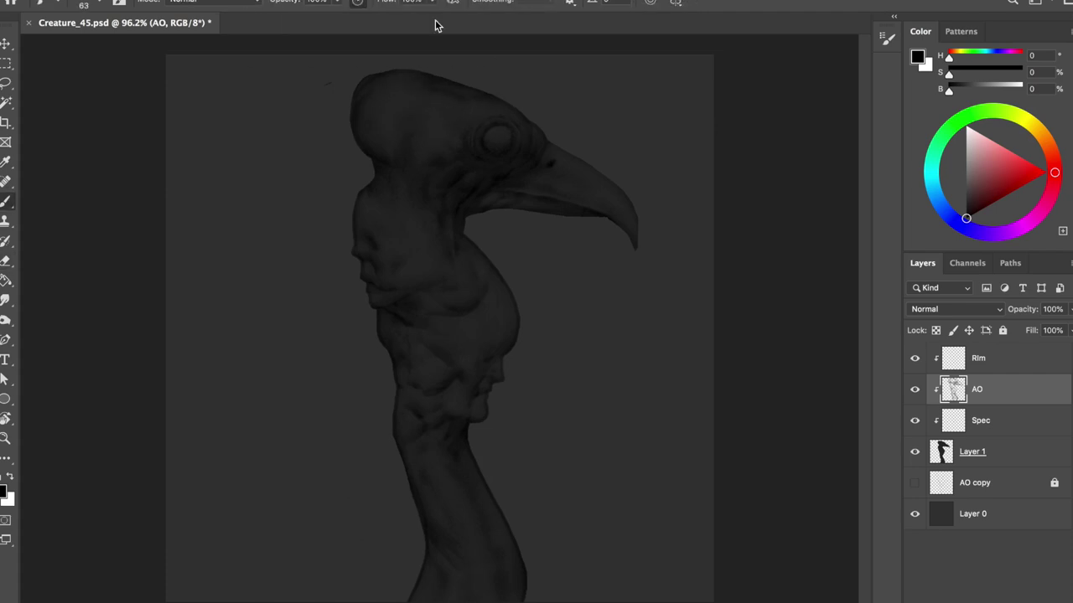
- Erase around the eye, then lasso the eye on the base layer and fill it gray
key("h")
key("bracketleft")
key("bracketleft")
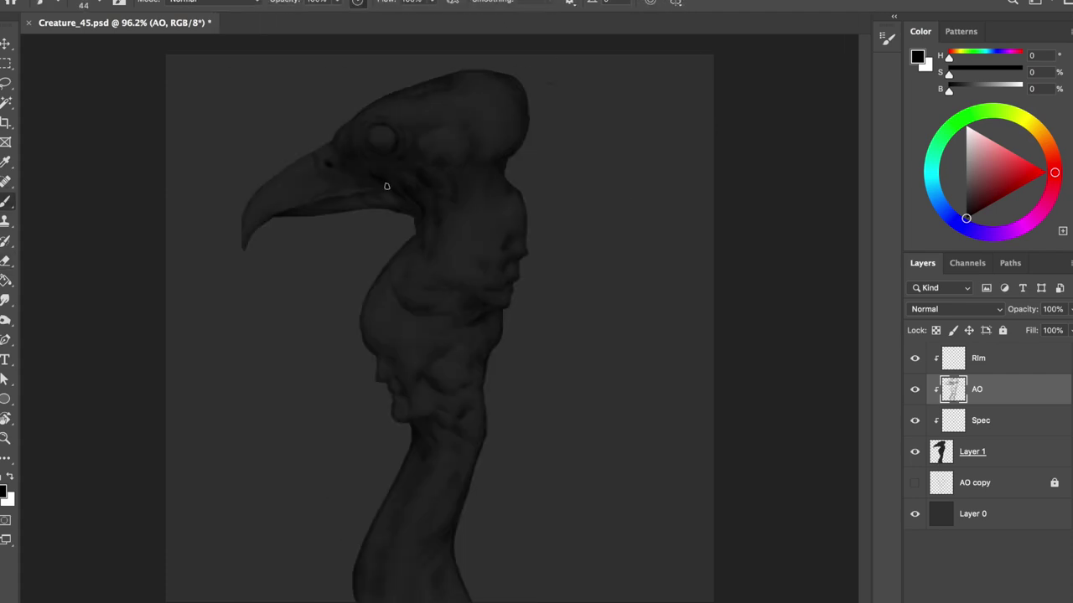
key("e")
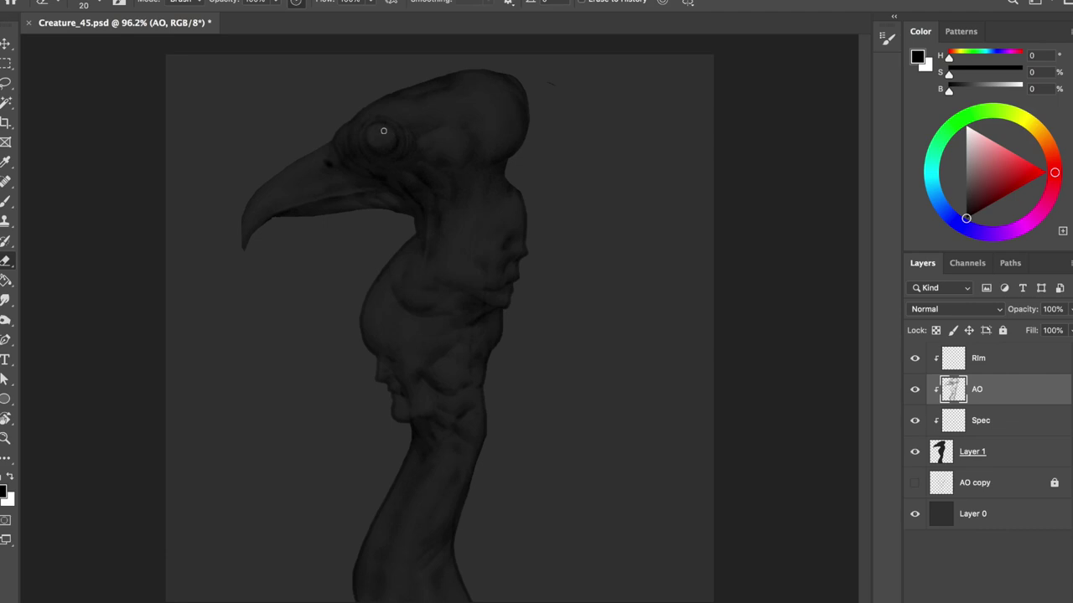
key("h")
key("l")
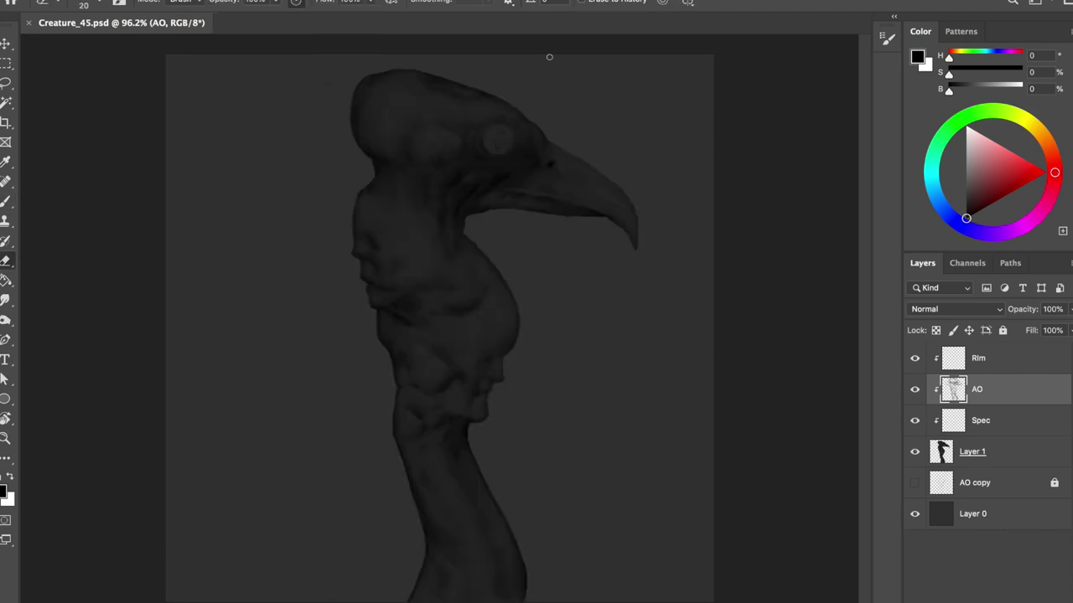
key("alt+bracketleft")
key("alt+bracketleft")
mouse_move(551, 125)
left_mouse_down()
mouse_move(402, 77)
mouse_move(392, 87)
left_mouse_up()
key("ctrl+d")
key("g")
key("ctrl+d")
- Reset the colour to black and add a new empty layer on top for sketching
key("d")
key("b")
key("h")
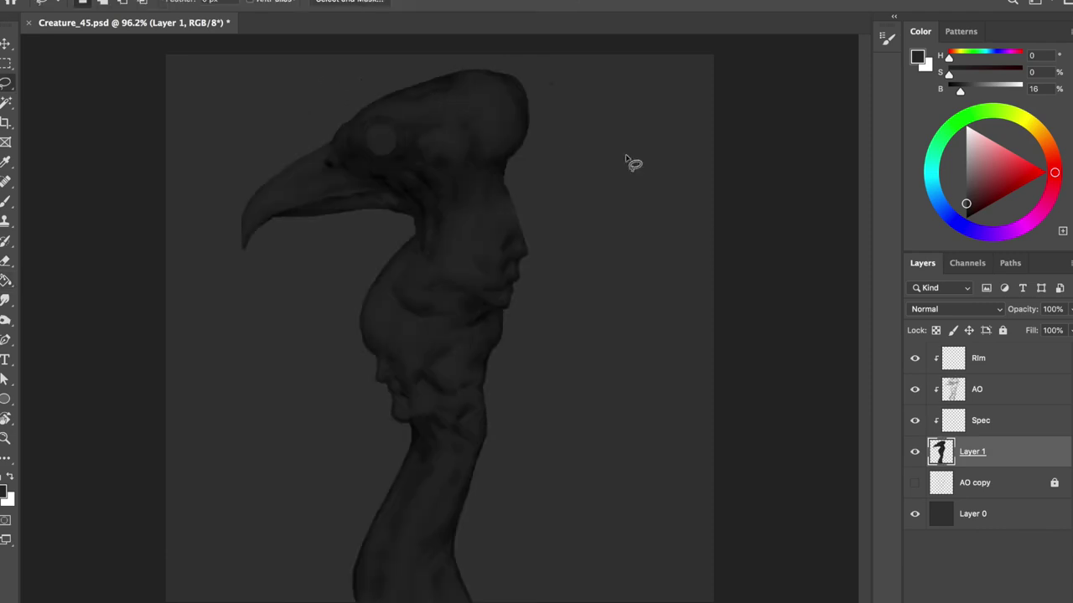
key("alt+bracketright")
key("alt+bracketright")
key("h")
key("ctrl+shift+alt+n")
key("bracketleft")
key("bracketleft")
key("bracketleft")
key("h")
- Sketch an arm beside the chest and rotate it upright with Free Transform
key("h")
left_click_drag(523, 327, 624, 295)
key("h")
key("ctrl+t")
left_click_drag(598, 259, 408, 347)
key("Return")
key("h")
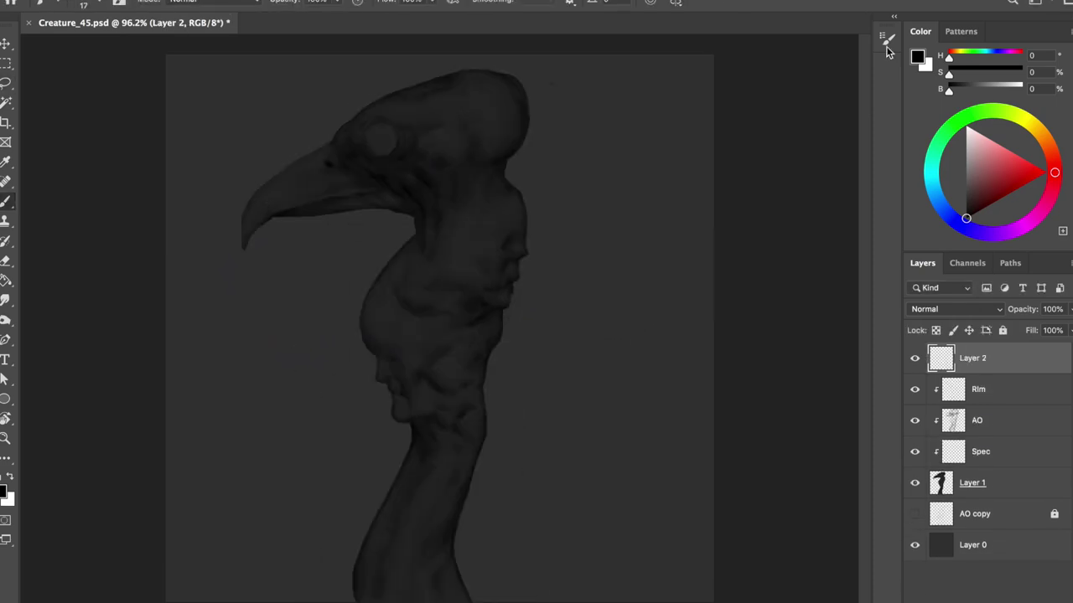
mouse_move(340, 438)
left_mouse_down()
mouse_move(387, 488)
mouse_move(373, 510)
mouse_move(266, 438)
left_mouse_up()
- Sketch a second arm with a hand, undo it, and paint a small ring on the head
left_click_drag(215, 425, 275, 441)
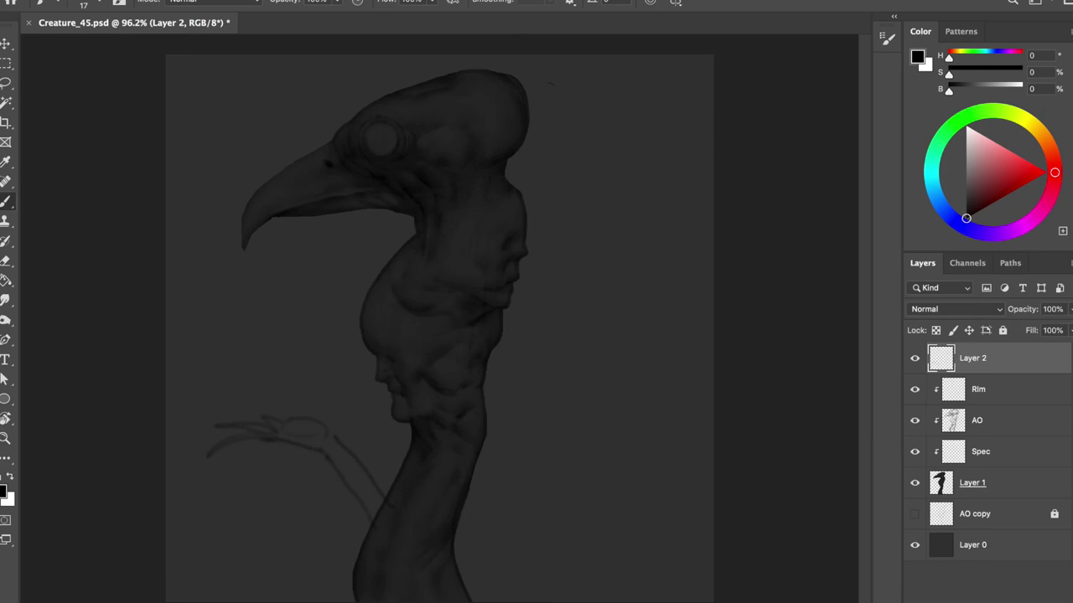
key("ctrl+z")
key("ctrl+z")
key("ctrl+z")
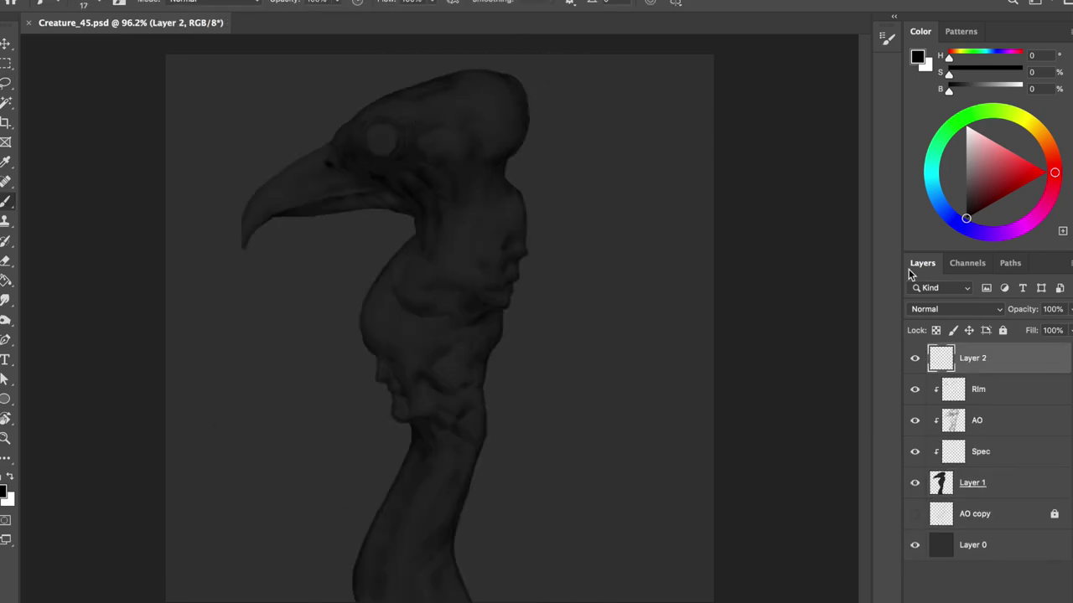
left_click_drag(452, 134, 453, 134)
- Sketch a thin curve behind the head and make, then clear, a small selection near the neck
left_click_drag(555, 102, 536, 243)
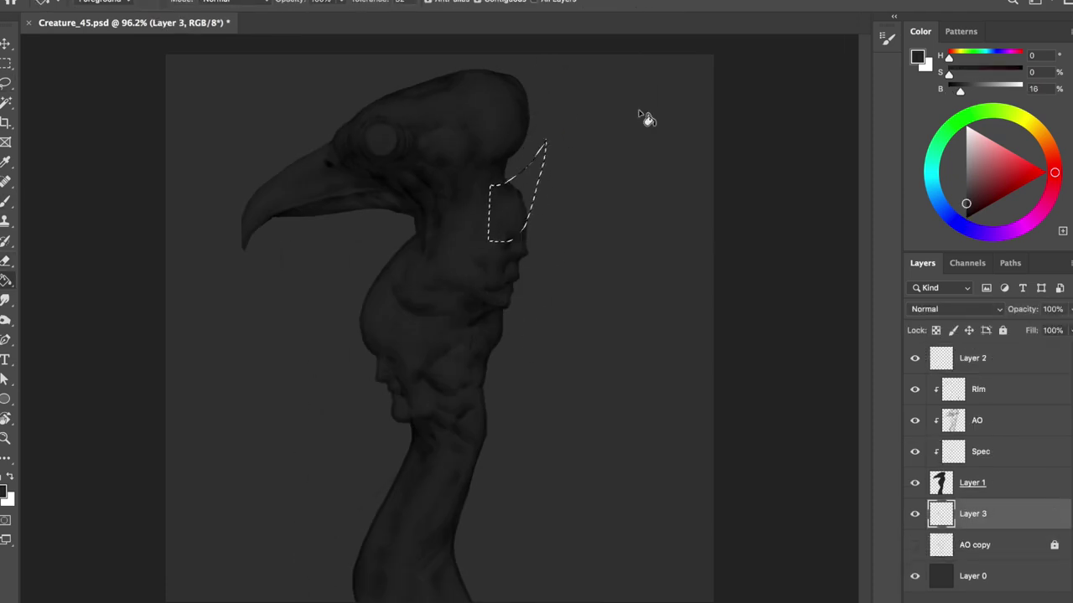
left_click_drag(419, 586, 424, 545)
key("ctrl+d")
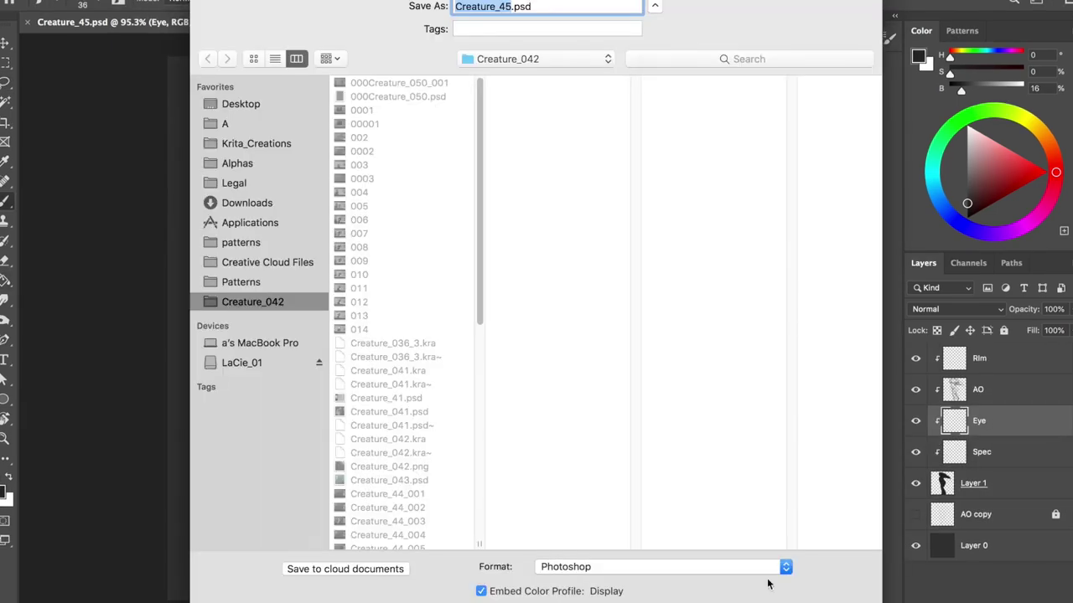
- Cancel Save As, move the Spec layer above Eye, and switch to white paint on Spec
key("Escape")
right_click(502, 149)
key("Escape")
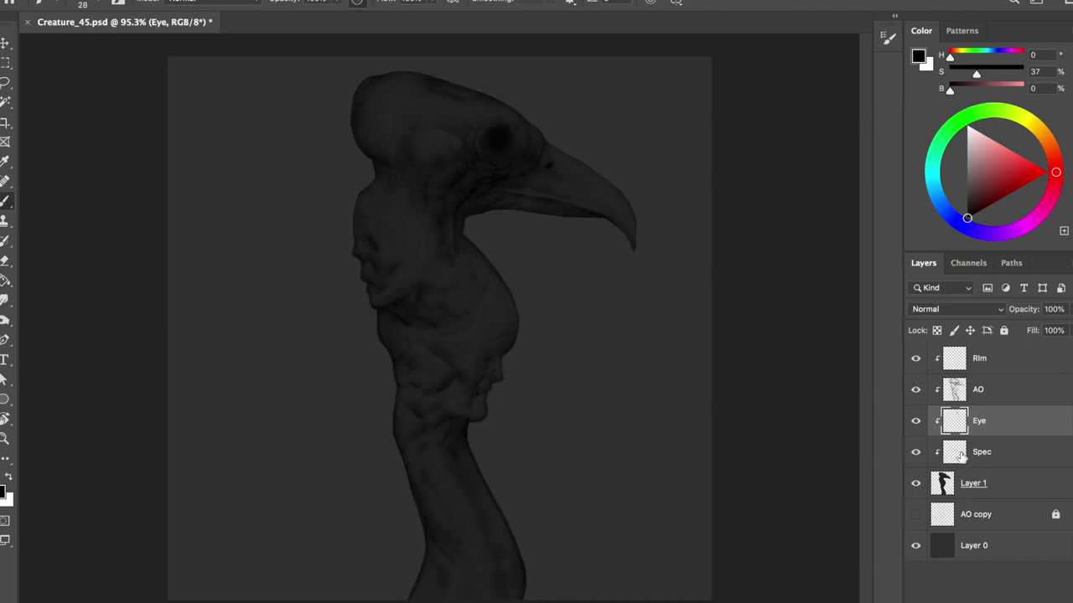
left_click_drag(957, 449, 955, 419)
key("x")
left_click(494, 136)
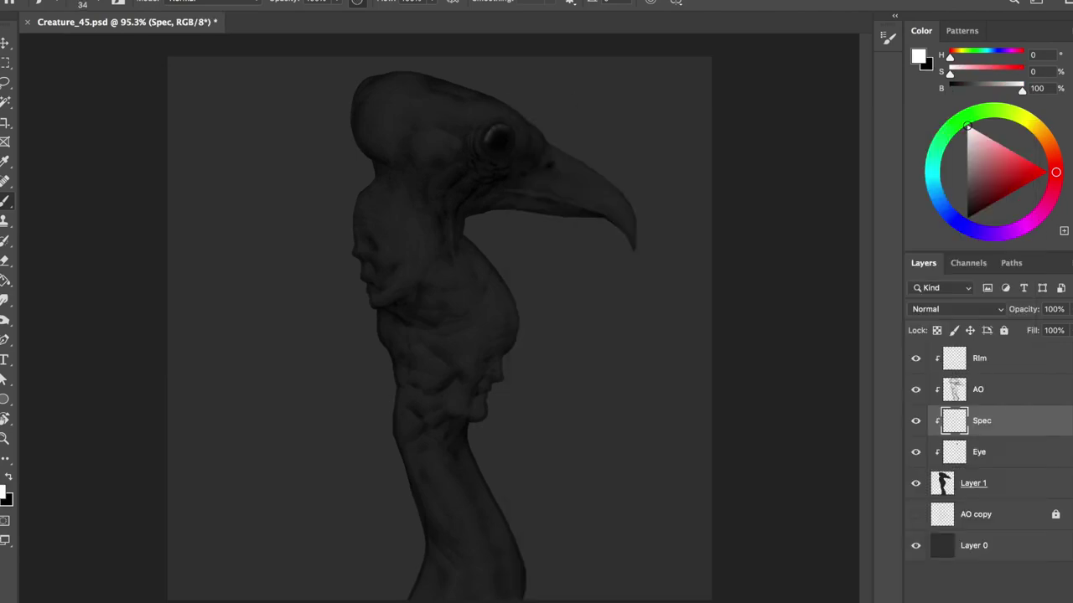
- Shrink the brush and darken the eye on the Eye layer, comparing in a mirrored view
key("bracketleft")
key("bracketleft")
key("ctrl+shift+h")
key("ctrl+shift+h")
key("bracketleft")
key("ctrl+shift+h")
key("ctrl+shift+h")
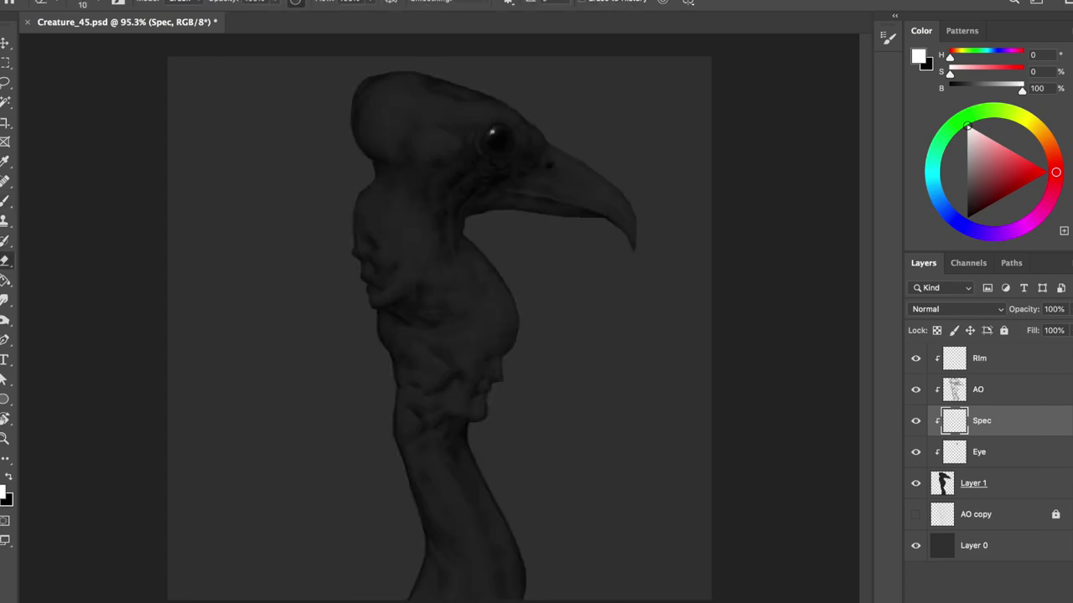
key("alt+bracketleft")
key("x")
key("e")
key("bracketleft")
key("bracketleft")
key("bracketleft")
key("ctrl+shift+h")
key("ctrl+shift+h")
key("alt+bracketright")
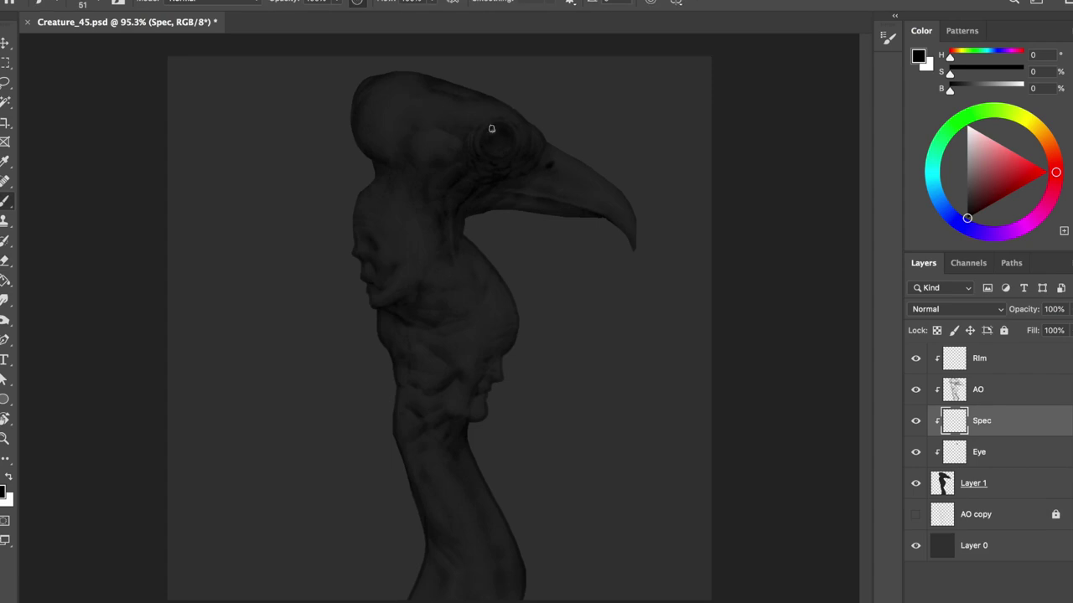
- Brush a tiny white specular glint into the eye on the Spec layer
key("x")
key("ctrl+shift+h")
left_click_drag(419, 137, 408, 136)
key("ctrl+shift+h")
key("b")
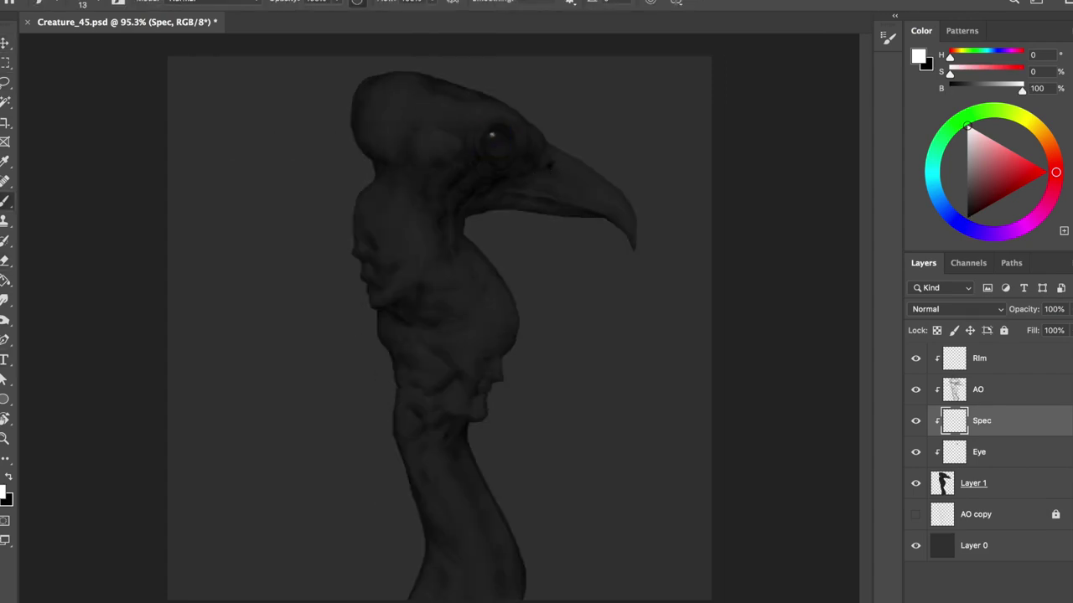
left_click_drag(496, 136, 497, 135)
- Erase part of the eye glint to make it smaller, checking it mirrored
key("e")
key("b")
key("e")
key("ctrl+shift+h")
left_click_drag(379, 125, 384, 131)
key("ctrl+shift+h")
key("b")
- Touch up the eye on the Eye layer, ending with the Spec layer active
scroll(494, 133, "up", 5)
scroll(494, 132, "down", 4)
key("e")
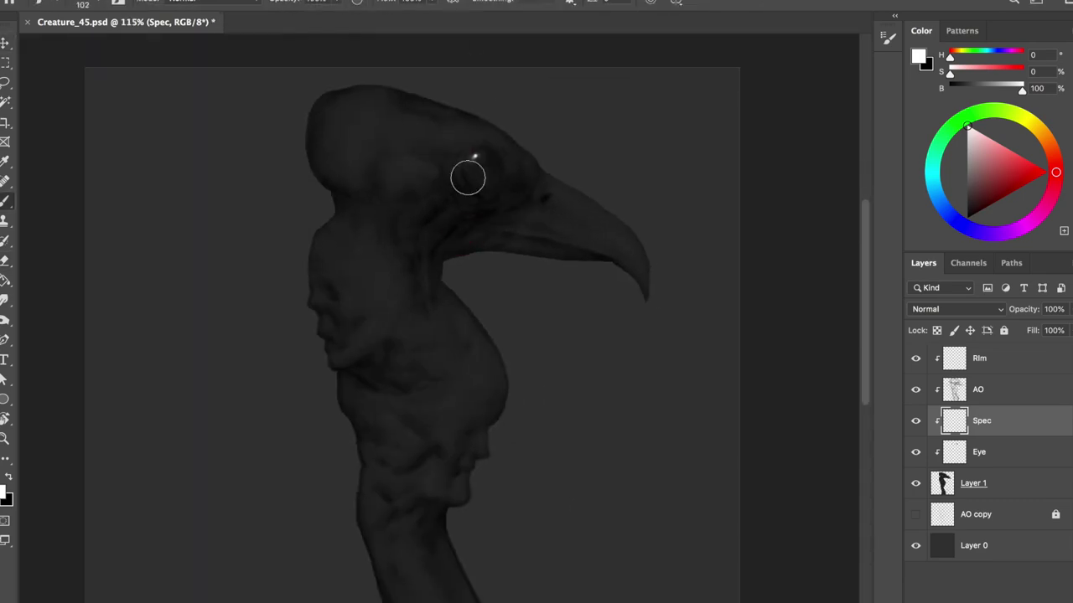
key("alt+bracketleft")
key("b")
key("alt+bracketright")
- Paint soft white highlights across the top of the skull and save the painting
left_click_drag(444, 141, 355, 165)
key("bracketleft")
key("e")
key("b")
key("e")
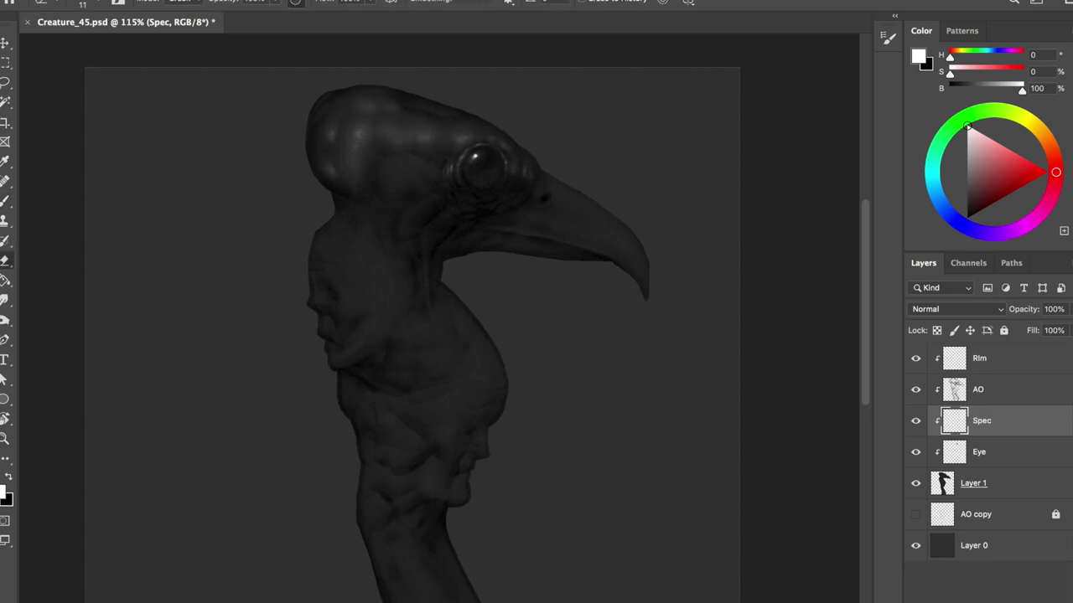
key("b")
left_click_drag(338, 130, 391, 174)
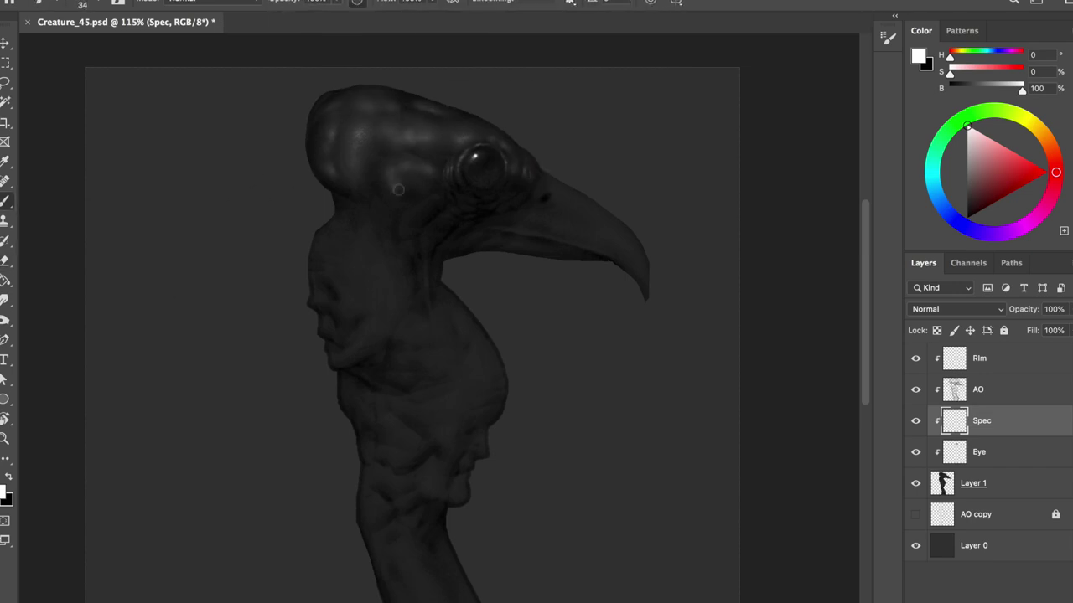
key("e")
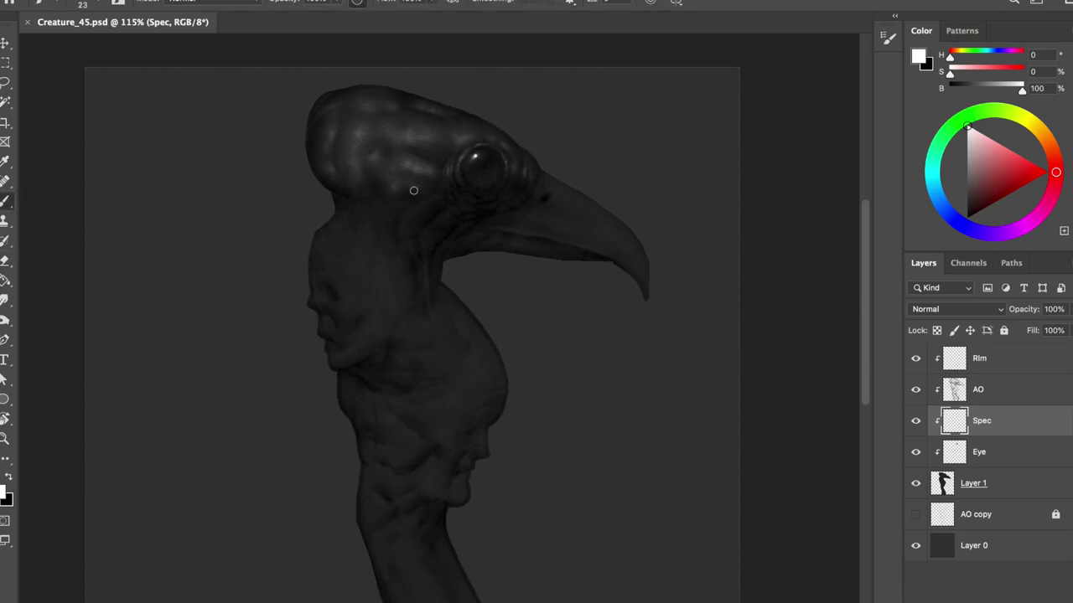
key("ctrl+s")
- Paint a highlight along the top of the beak, checking it in a mirrored view
key("b")
left_click_drag(546, 184, 634, 259)
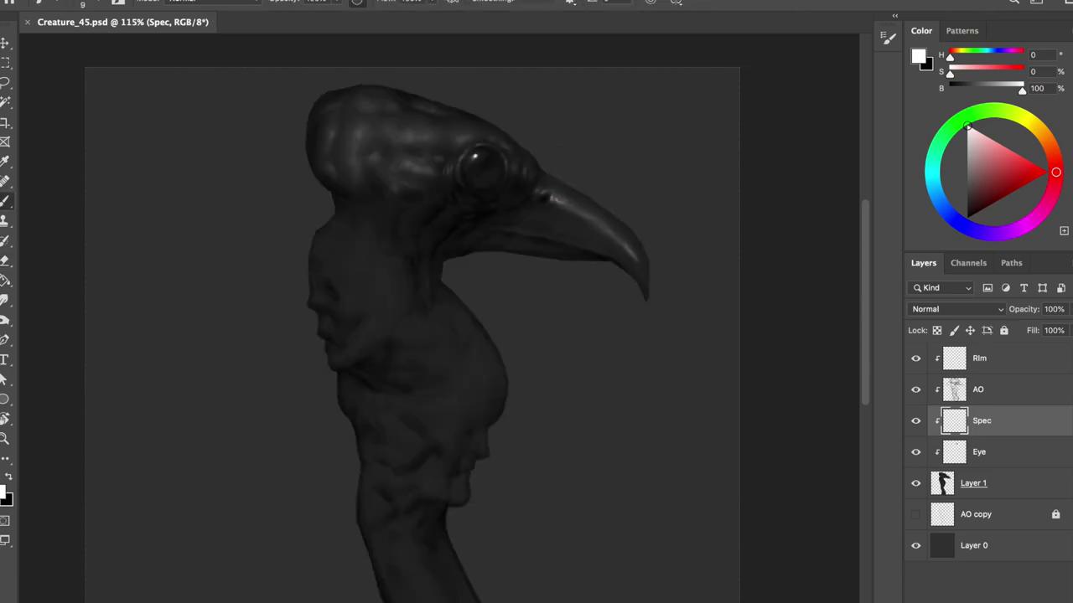
key("h")
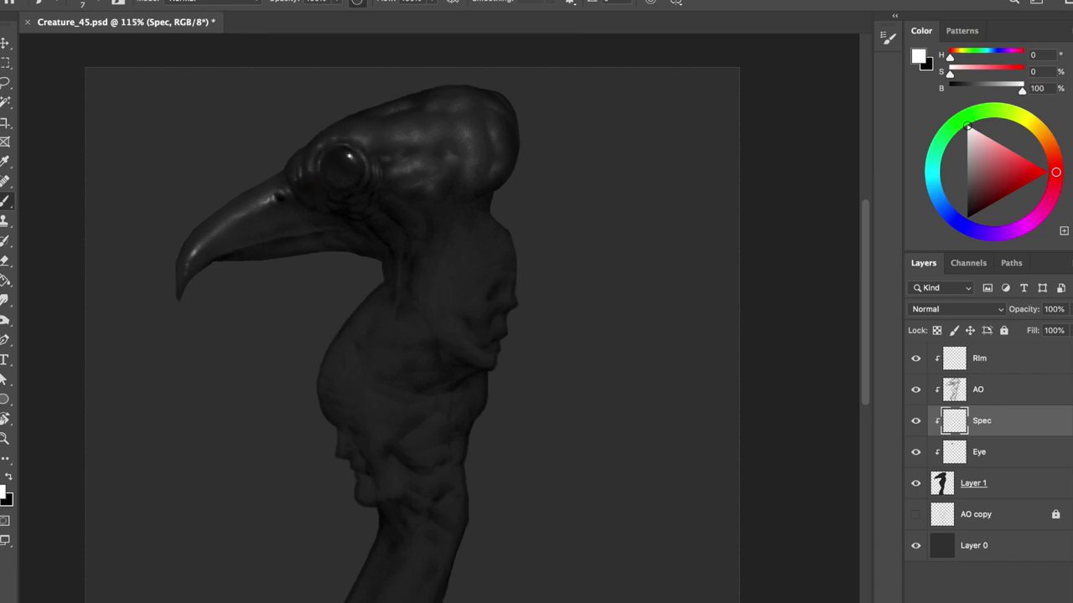
key("bracketleft")
key("bracketleft")
key("bracketleft")
key("e")
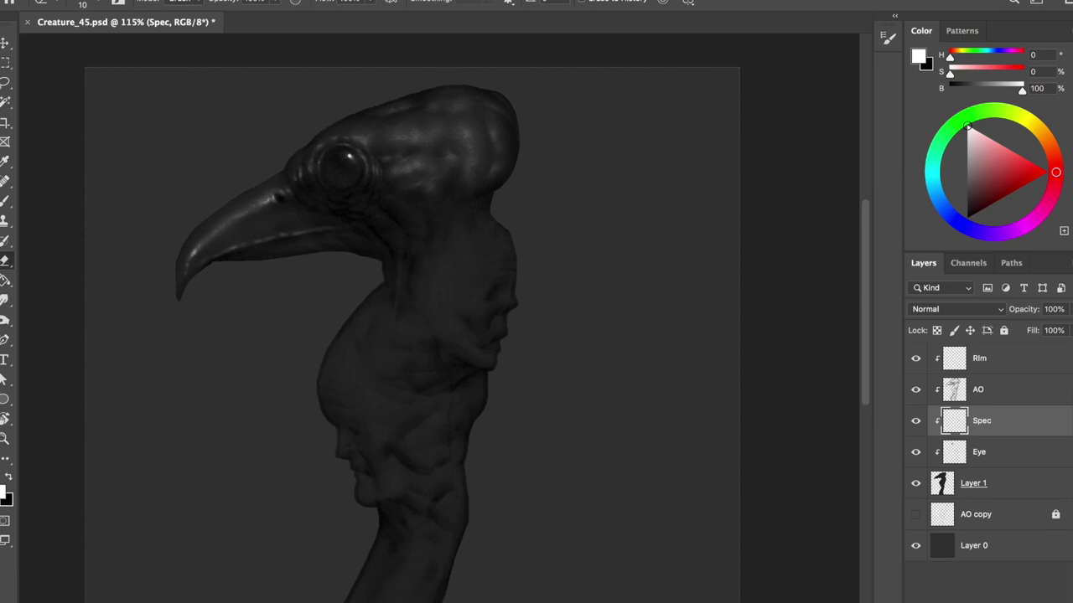
key("h")
key("b")
key("h")
key("h")
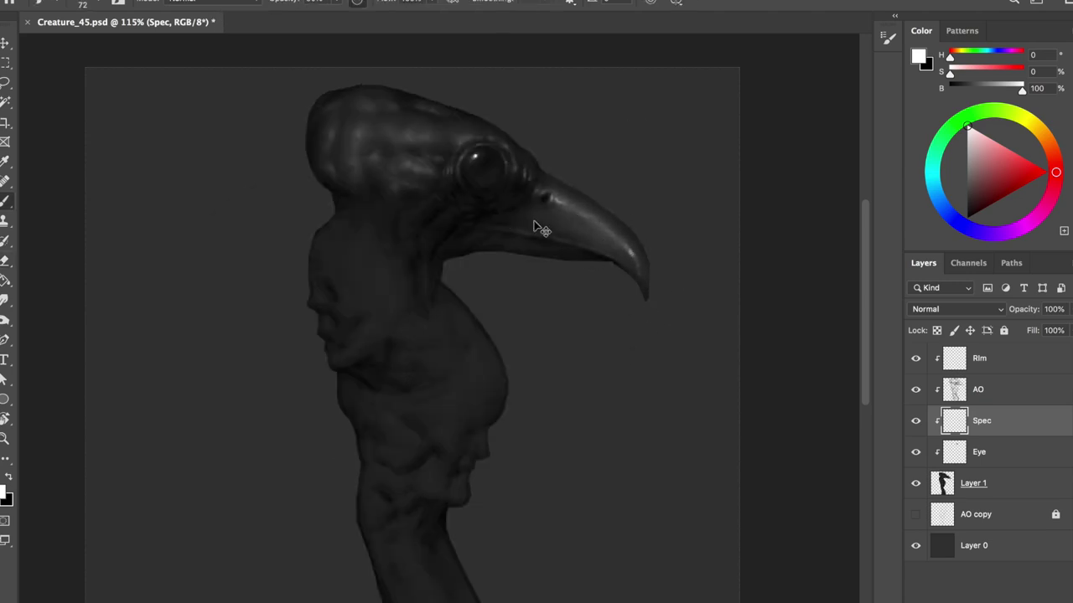
key("h")
key("e")
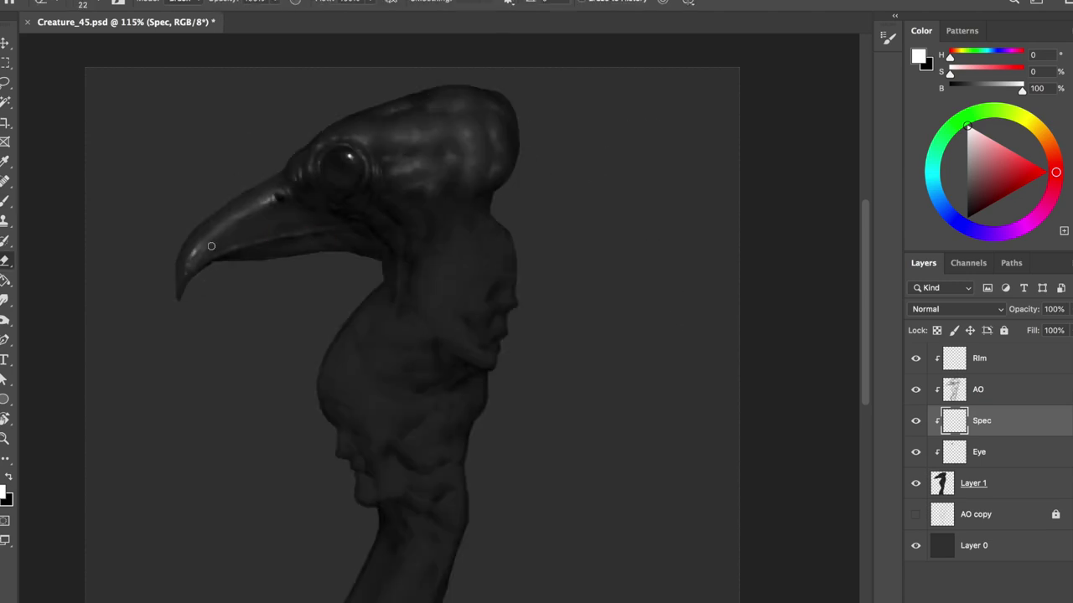
key("h")
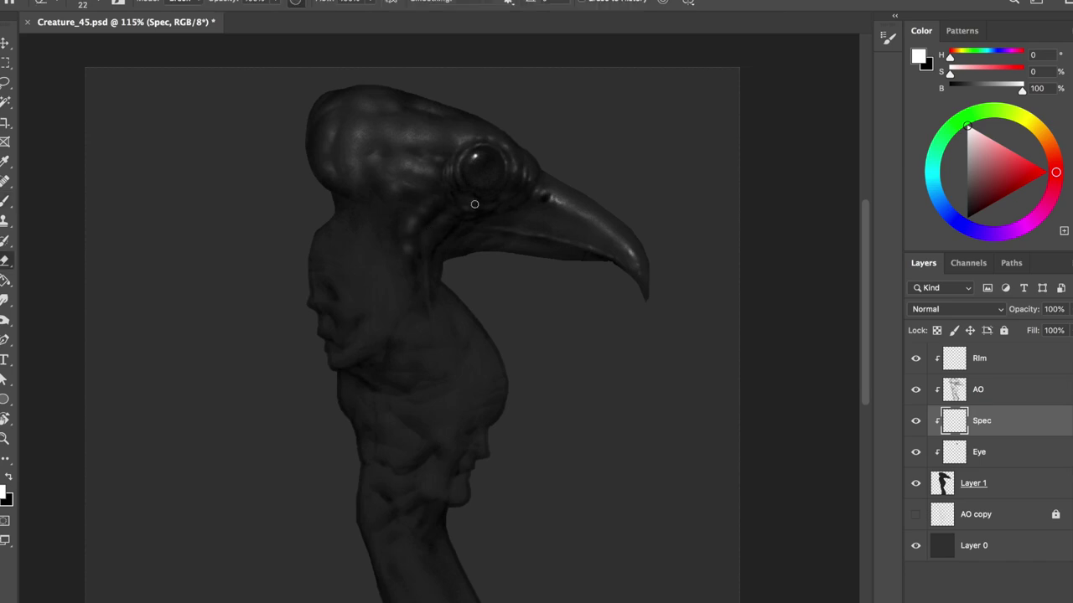
- Paint specular highlight strokes across the cheek and jaw
left_click_drag(474, 204, 432, 251)
key("h")
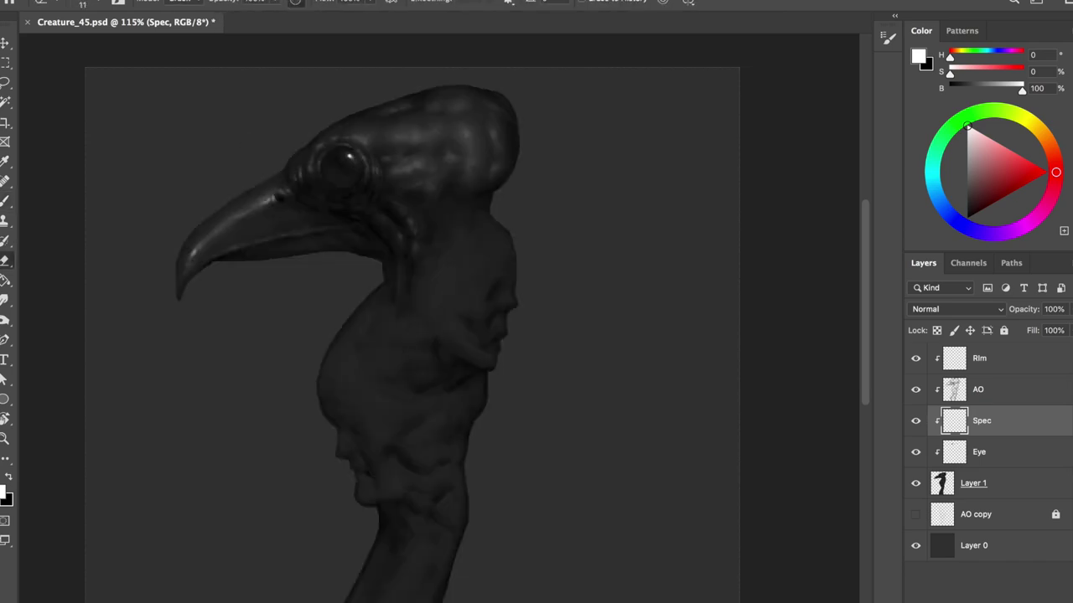
key("b")
mouse_move(460, 263)
left_mouse_down()
mouse_move(486, 282)
mouse_move(489, 311)
left_mouse_up()
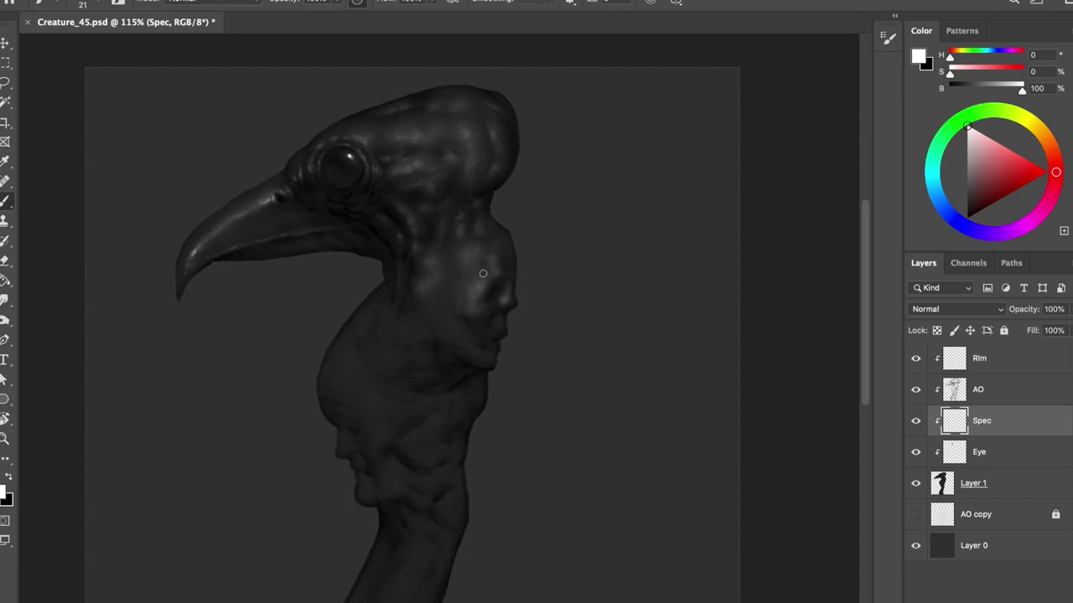
left_click_drag(459, 252, 455, 335)
mouse_move(441, 296)
left_mouse_down()
mouse_move(473, 292)
mouse_move(495, 321)
left_mouse_up()
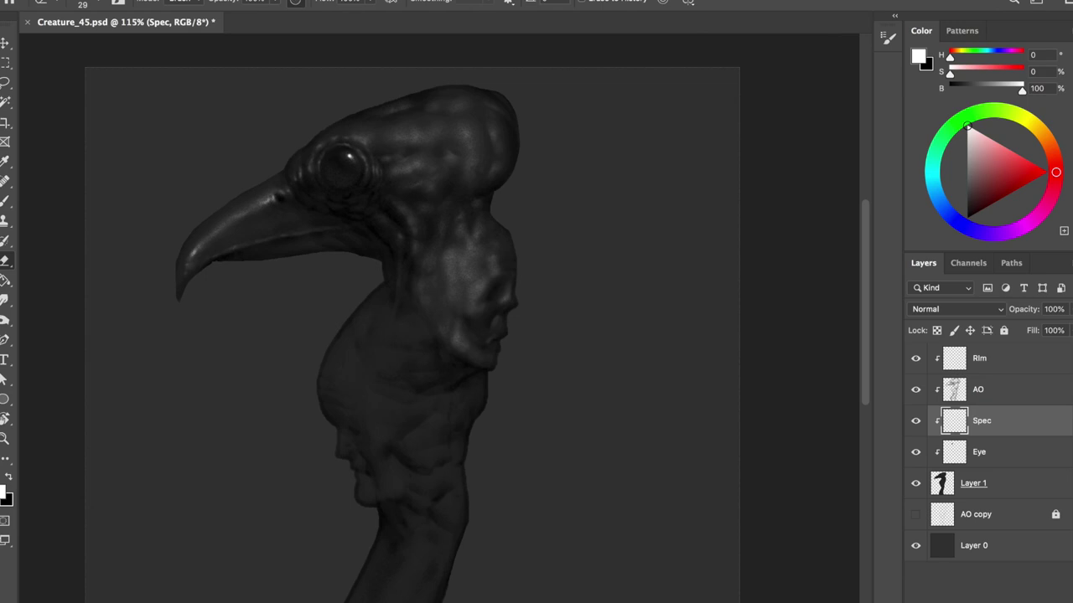
key("ctrl+shift+h")
- Add bright highlights along the jaw, neck and chest, including dotted dabs on the chest
mouse_move(396, 378)
left_mouse_down()
mouse_move(415, 339)
mouse_move(379, 302)
left_mouse_up()
key("bracketleft")
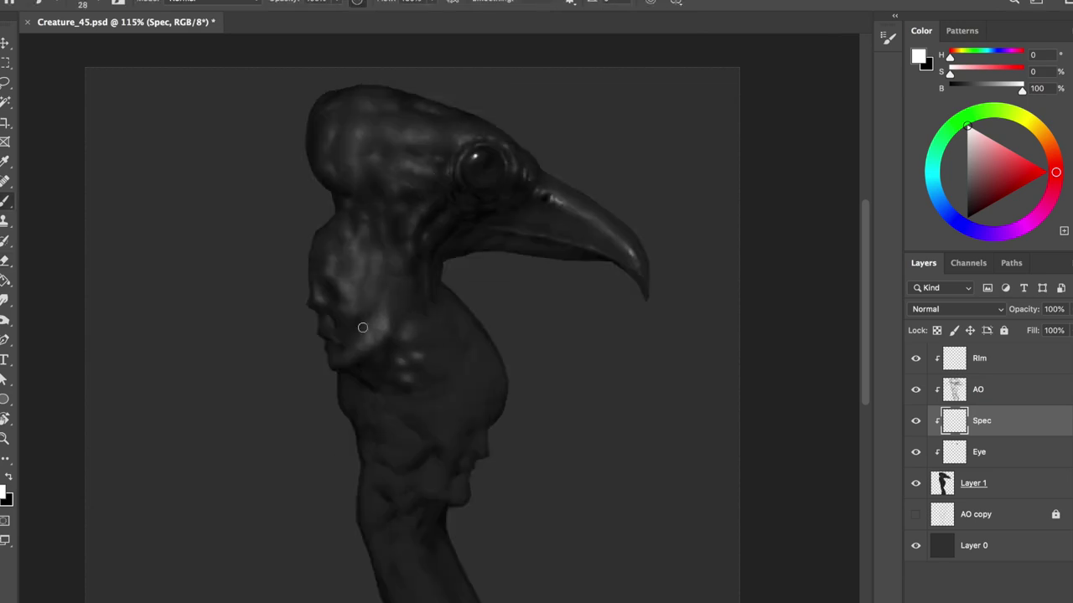
left_click_drag(362, 340, 343, 254)
mouse_move(419, 369)
left_mouse_down()
mouse_move(441, 319)
mouse_move(464, 364)
mouse_move(481, 263)
left_mouse_up()
scroll(467, 356, "down", 2)
key("bracketleft")
key("bracketleft")
left_click_drag(450, 369, 452, 401)
key("bracketright")
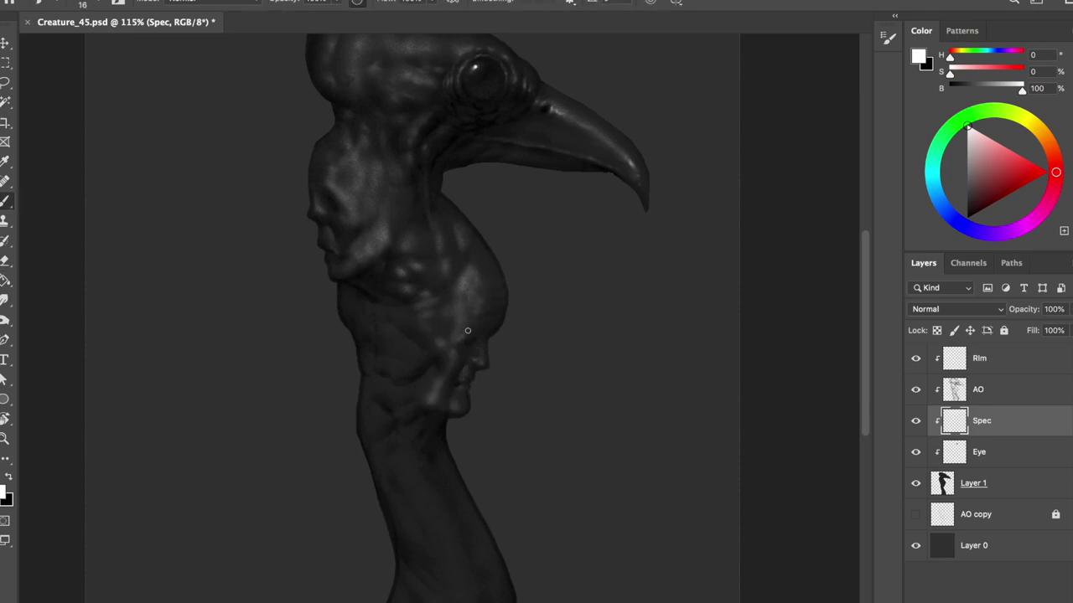
left_click_drag(481, 300, 468, 338)
key("bracketright")
key("bracketright")
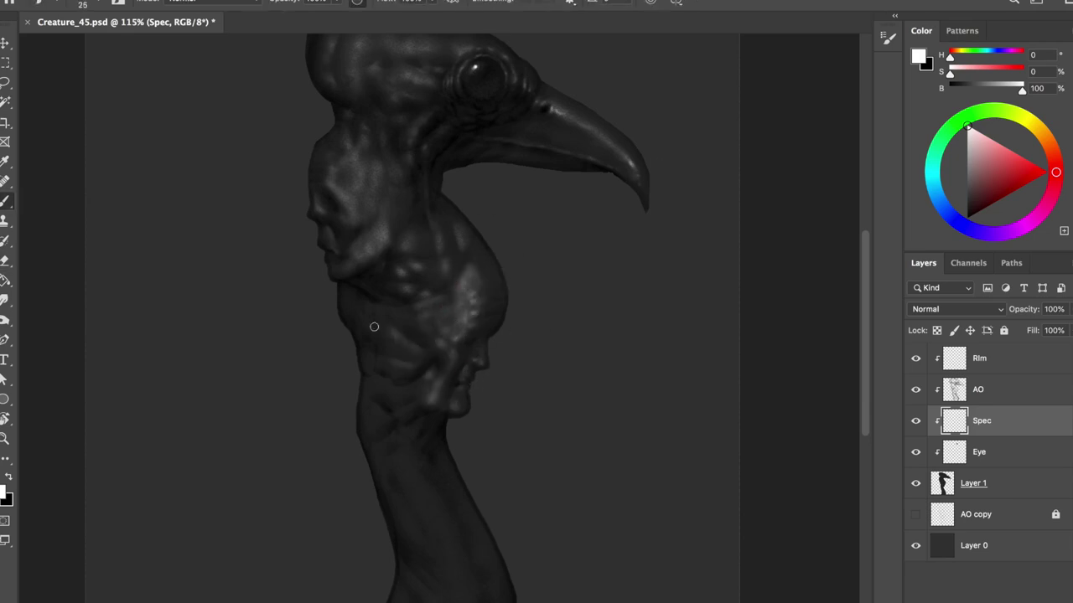
- Dab highlights down the lower neck and soften or erase the excess strokes
key("ctrl+shift+h")
key("e")
key("ctrl+shift+h")
key("b")
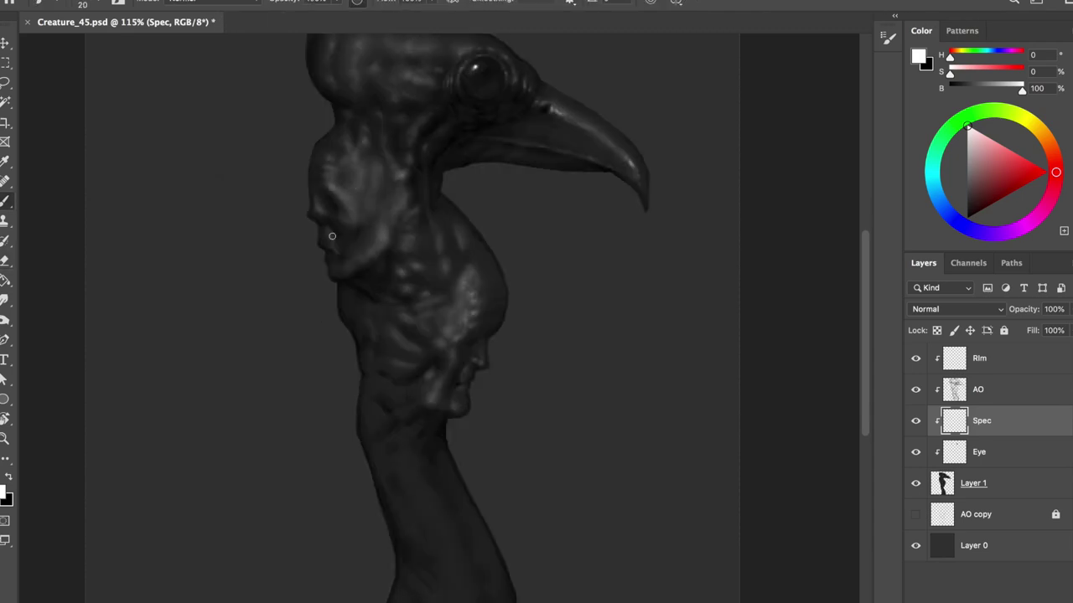
scroll(465, 211, "down", 2)
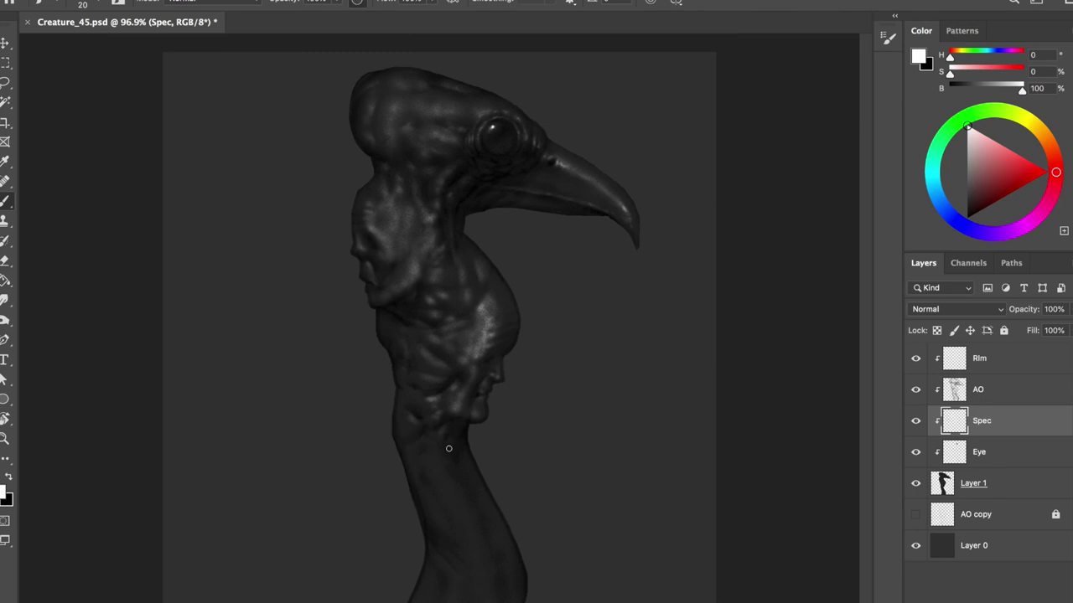
left_click_drag(435, 457, 488, 600)
left_click_drag(458, 552, 500, 553)
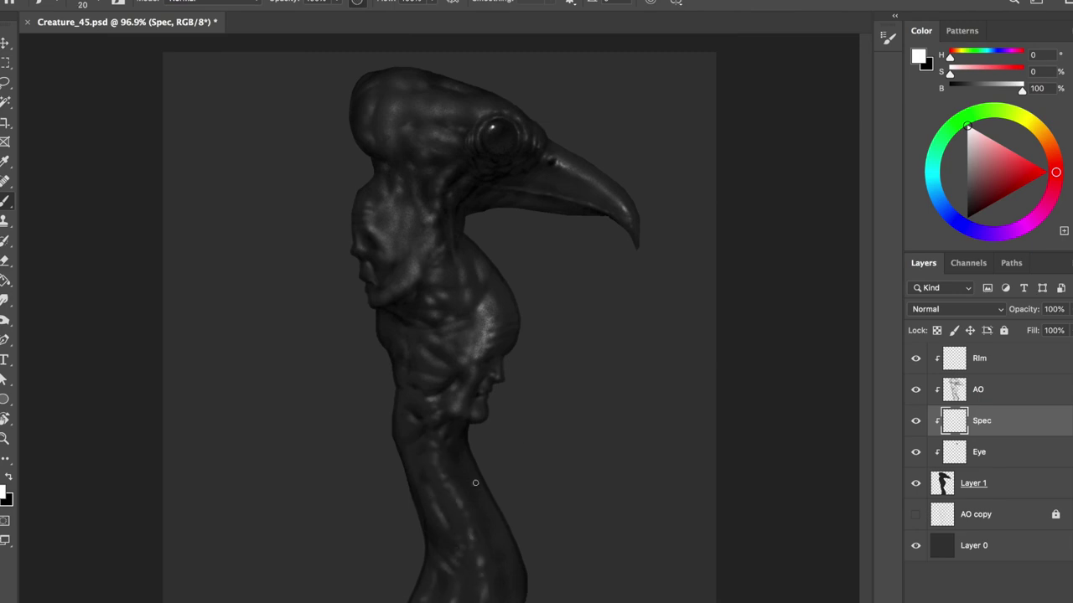
key("e")
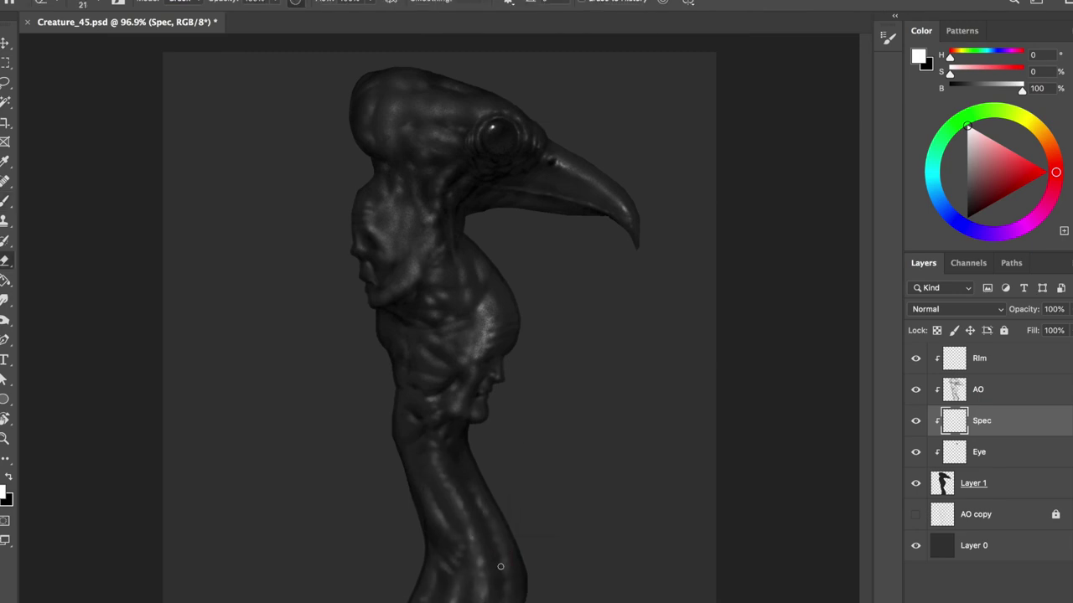
key("b")
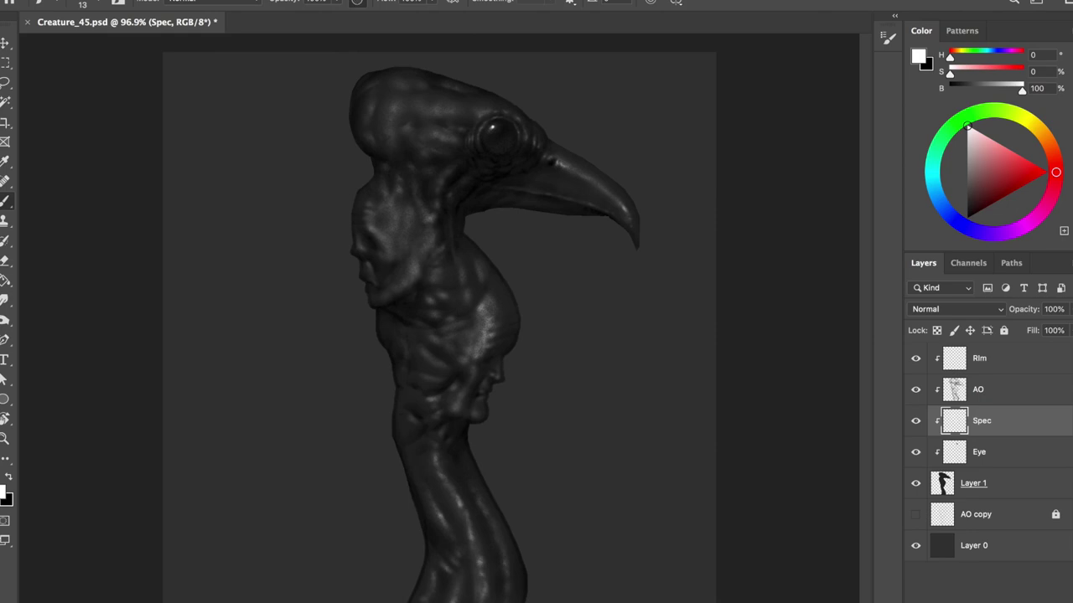
- Check the highlights in a mirrored view and touch them up with brush and eraser
key("h")
key("e")
key("b")
key("h")
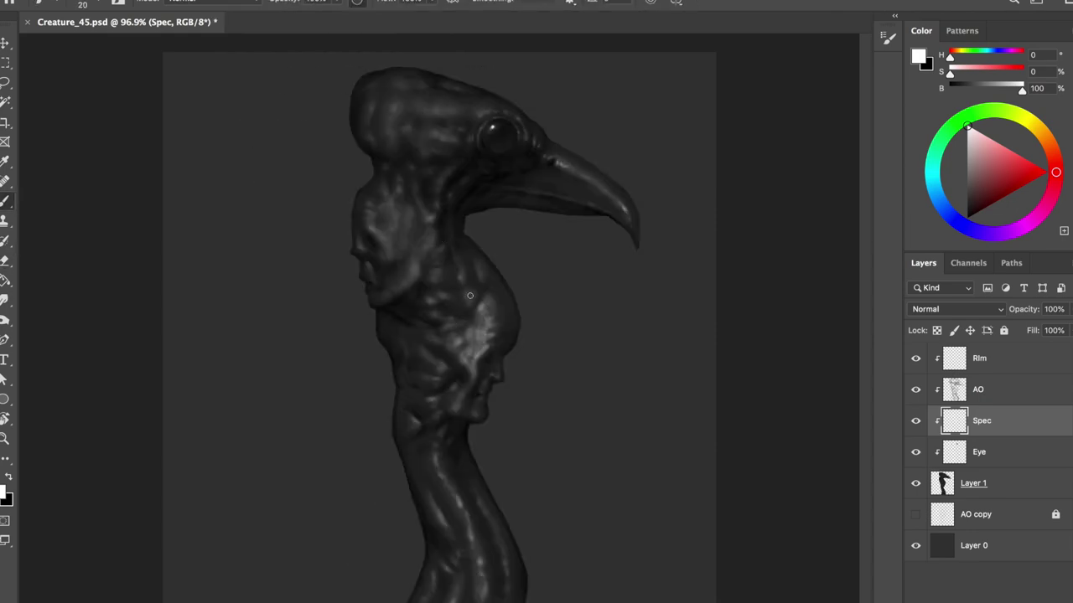
key("e")
key("b")
key("e")
key("b")
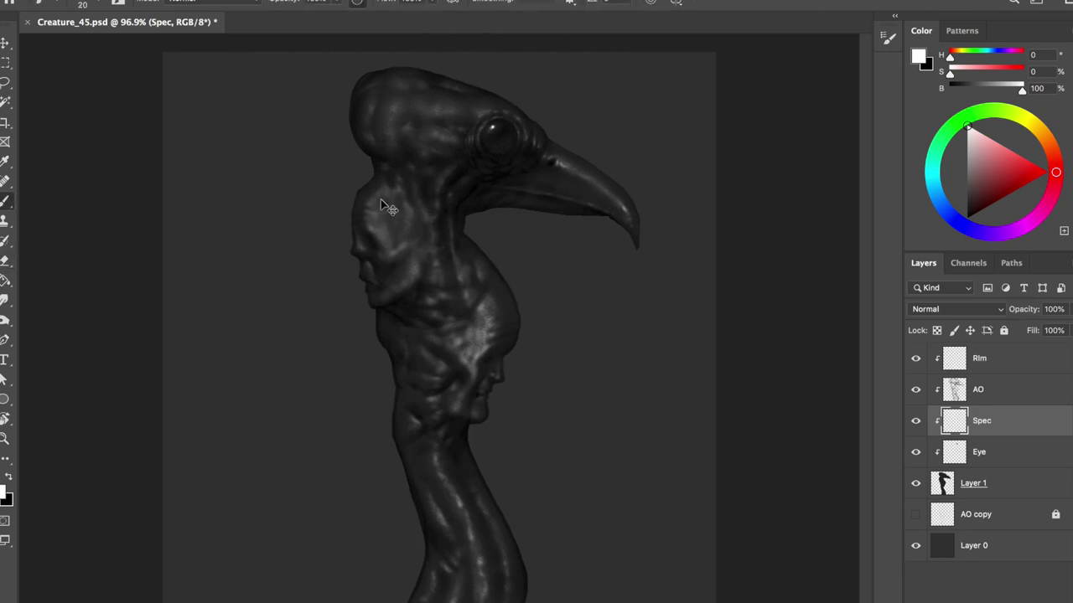
key("h")
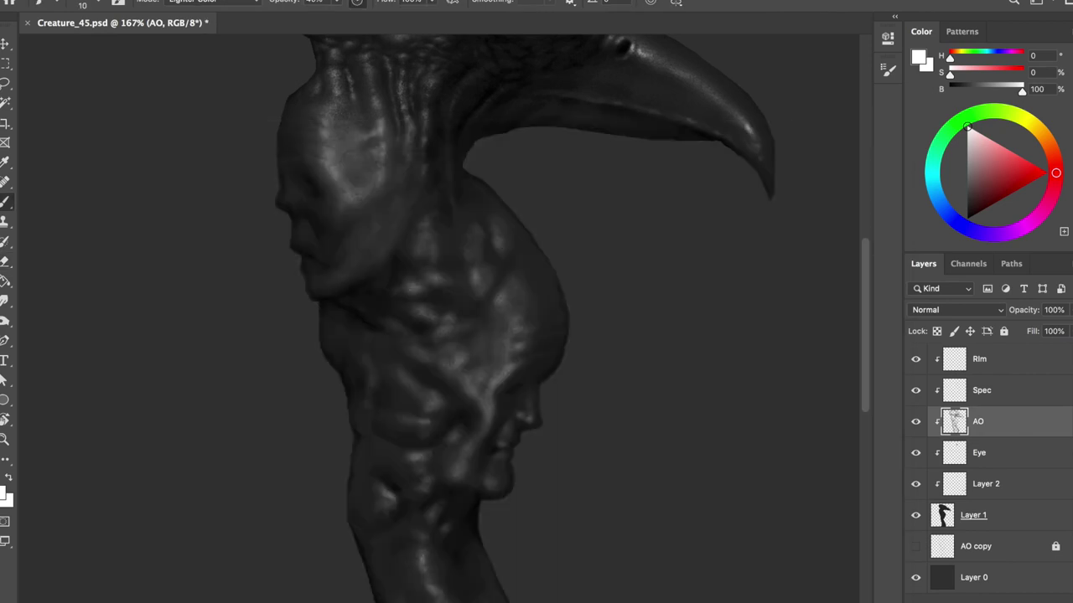
- Make the AO shading layer active and set the brush to black paint
key("e")
left_click_drag(299, 185, 282, 189)
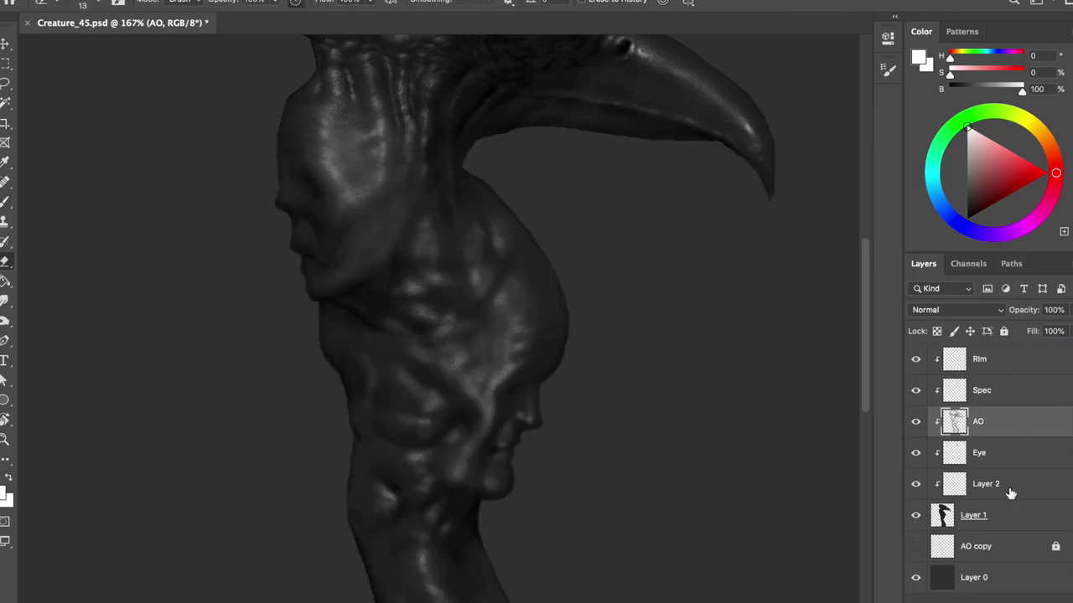
left_click(972, 515)
key("ctrl+z")
key("b")
key("x")
- Resize the brush and rework the occlusion shading around the upper neck face's mouth and jaw
right_click(297, 211)
key("Return")
right_click(302, 201)
key("Return")
key("e")
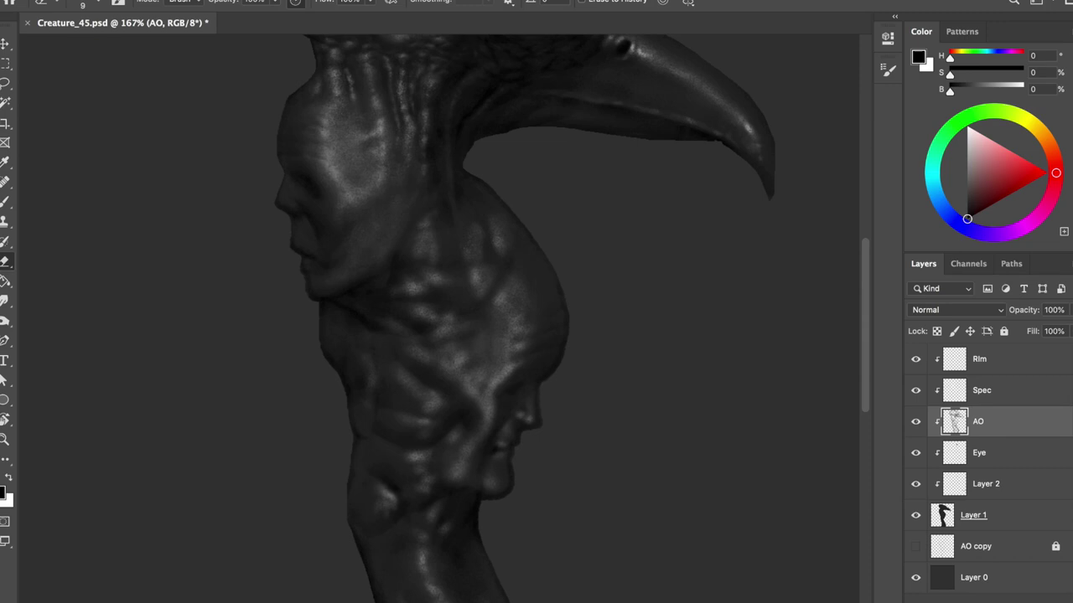
key("b")
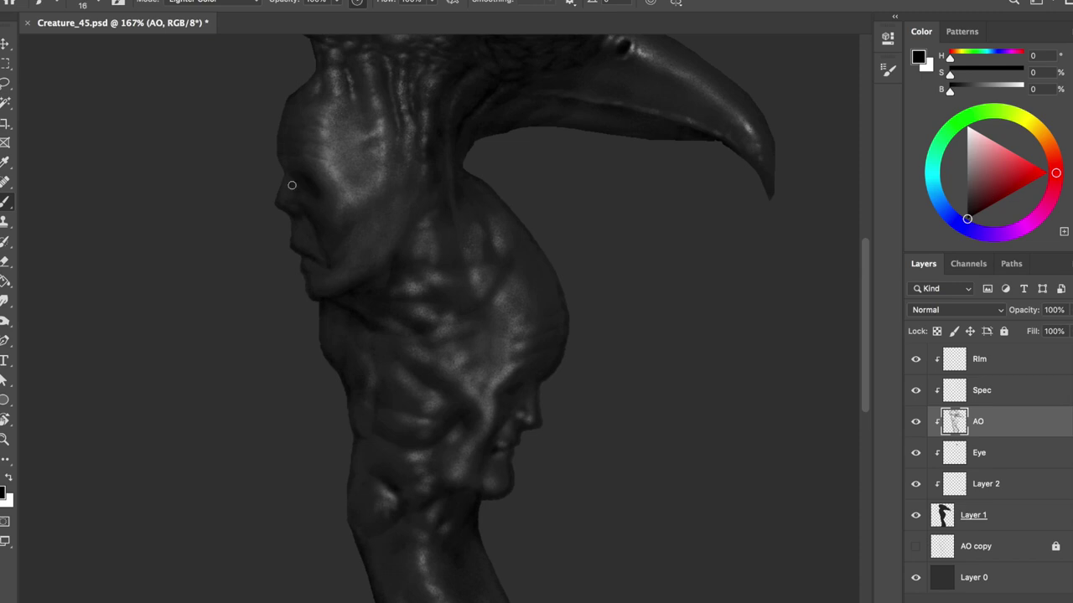
key("e")
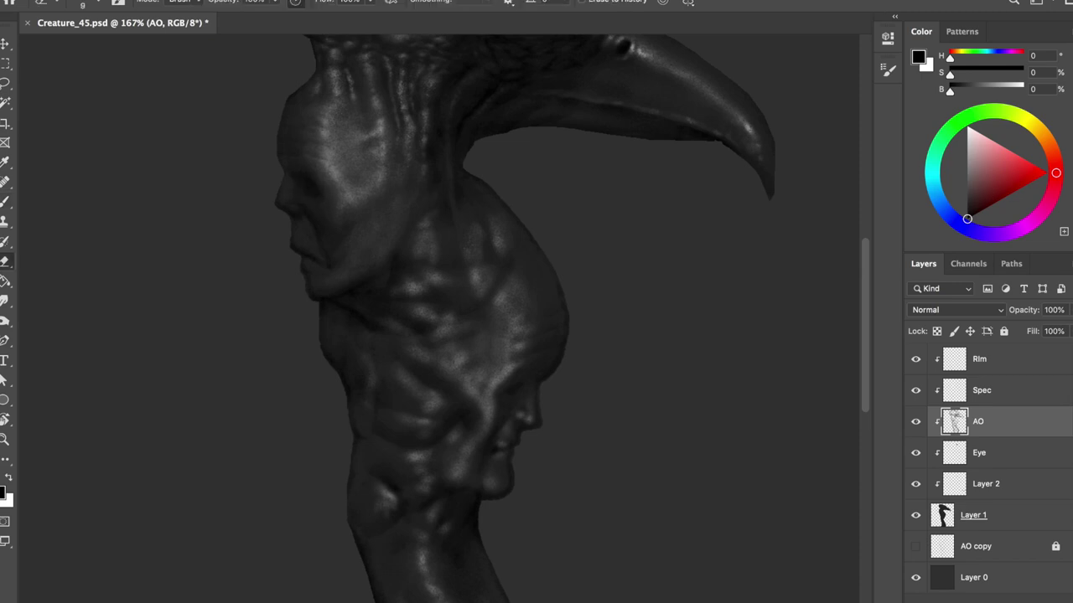
key("ctrl+shift+h")
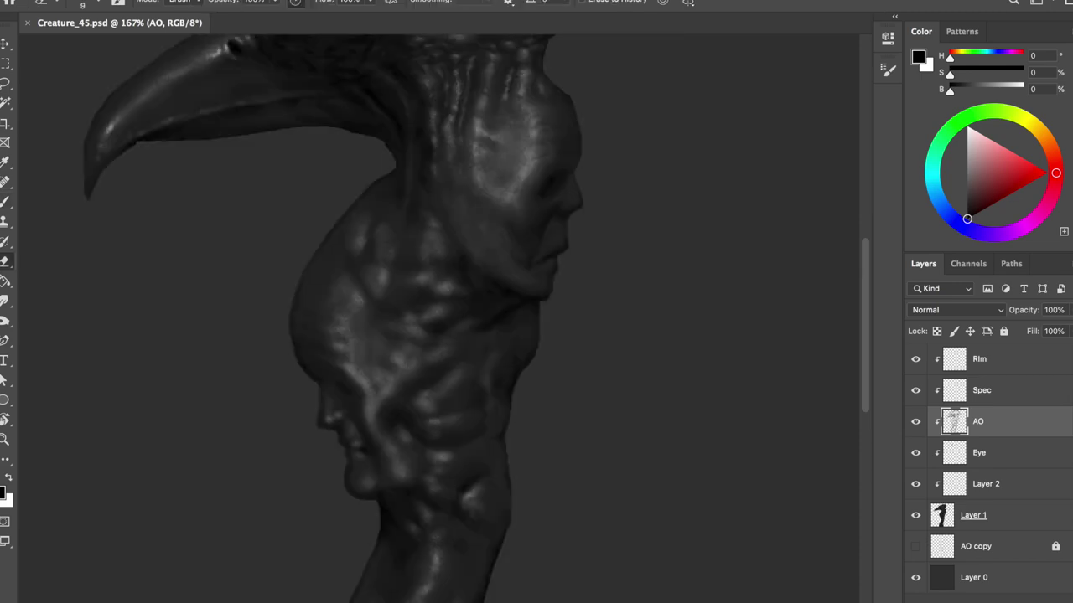
- Fill the nose area of the base silhouette in dark grey, then resume black AO painting
key("alt+bracketleft")
key("alt+bracketleft")
key("alt+bracketleft")
key("g")
left_click(589, 213, "alt")
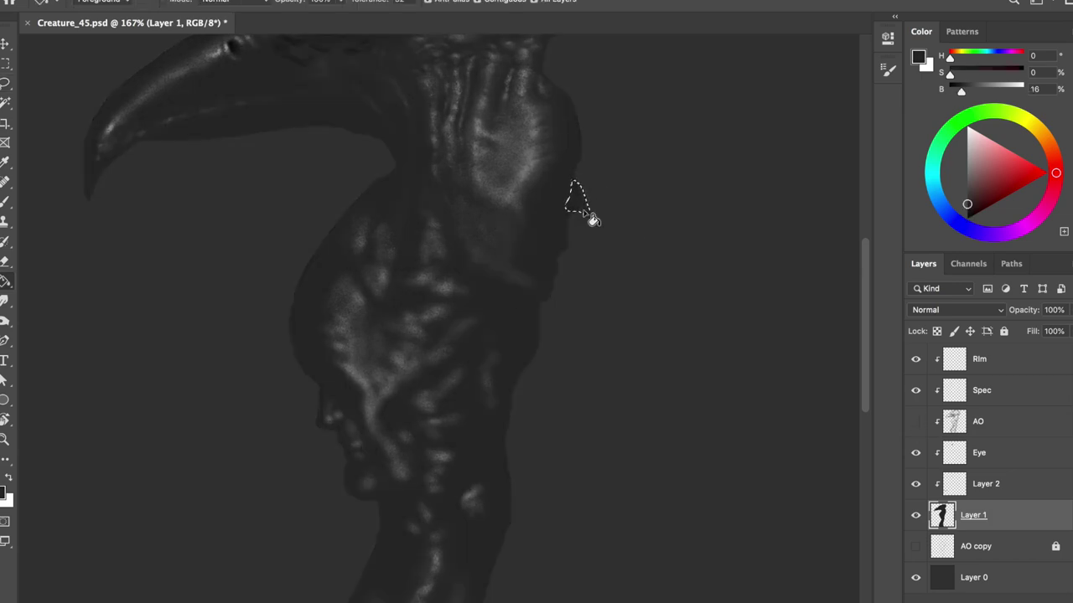
key("alt+bracketright")
key("alt+bracketright")
key("alt+bracketright")
key("b")
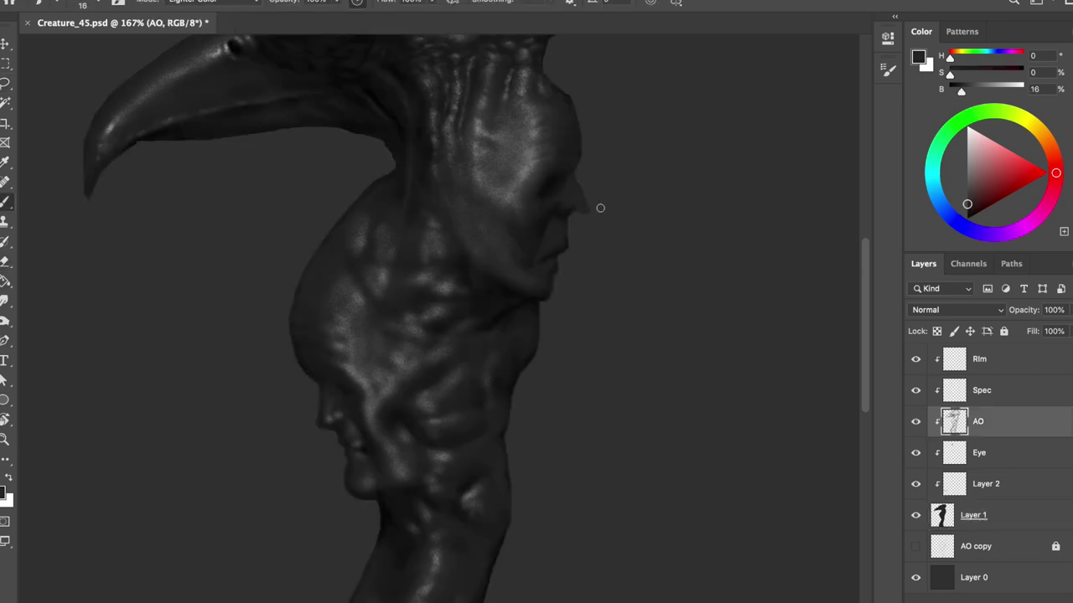
left_click(587, 218, "alt")
left_click(915, 425)
- Extend the nose on the silhouette layer in dark grey and return to AO shading in black
left_click(915, 421)
left_click(914, 421)
key("e")
key("b")
left_click(972, 515)
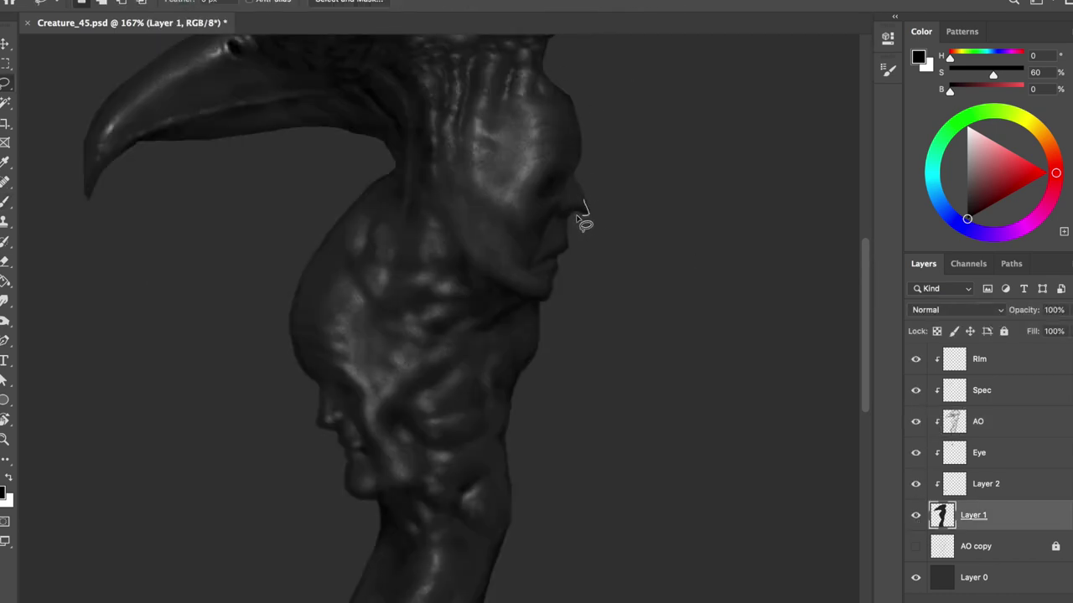
left_click(575, 208, "alt")
key("g")
left_click(907, 417)
key("b")
key("d")
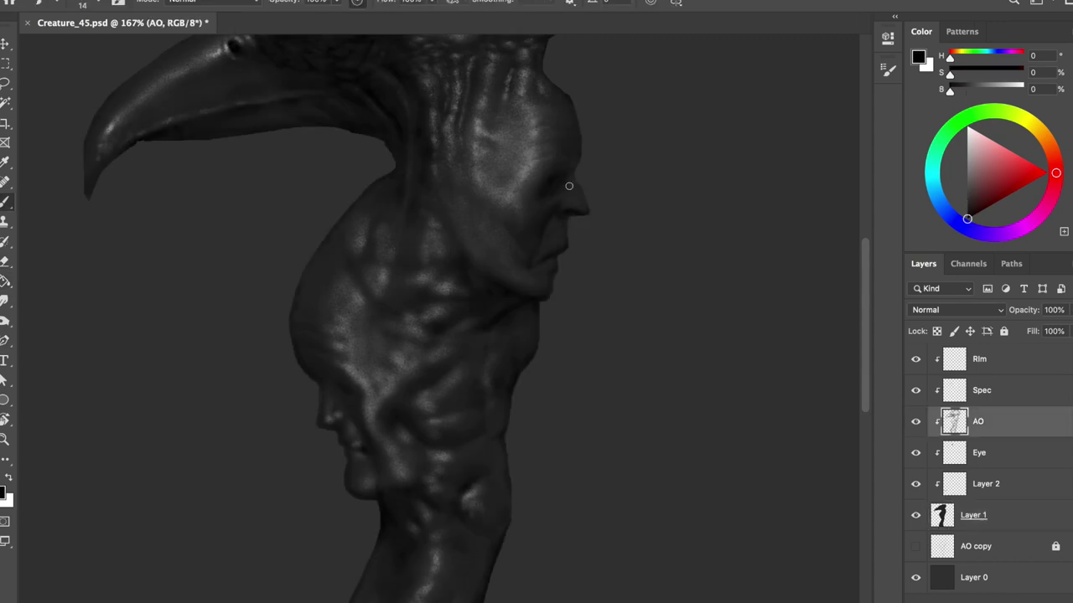
- Paint and erase AO shading on the neck face, flipping the canvas horizontally to check
key("ctrl+shift+h")
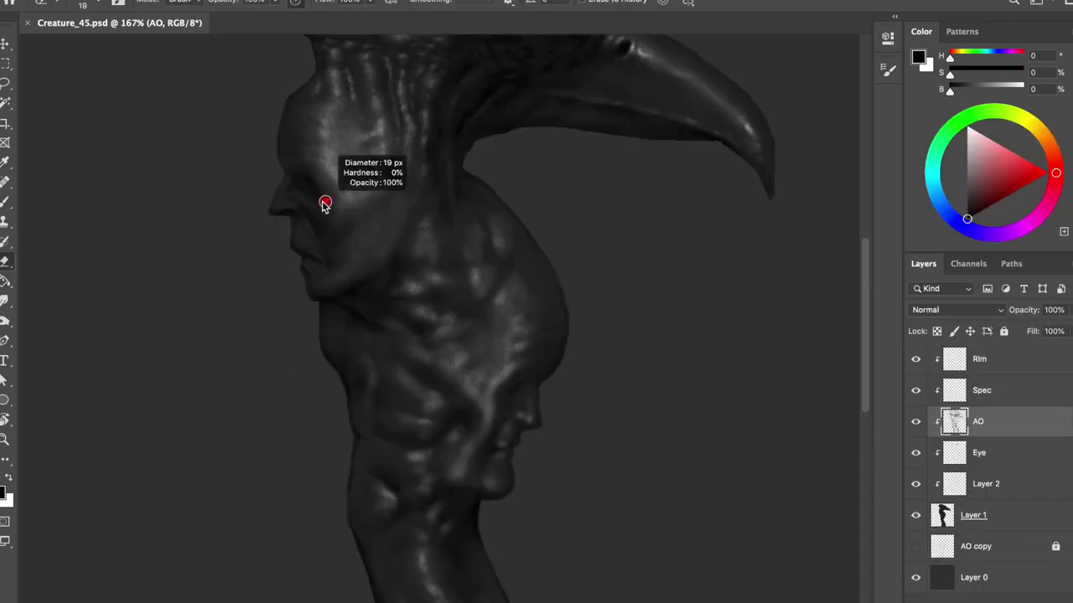
key("bracketright")
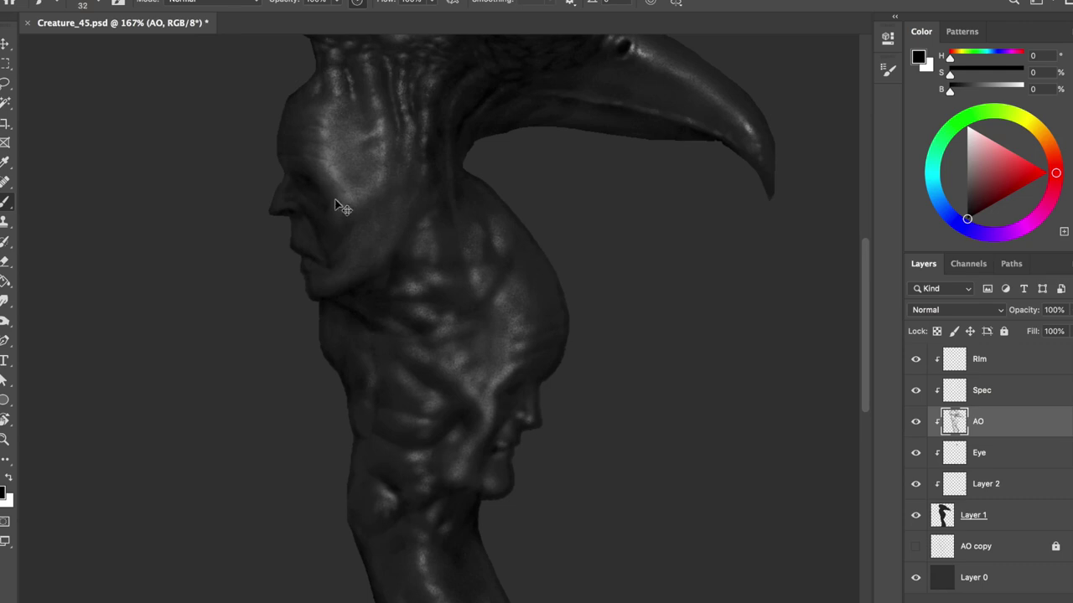
key("ctrl+shift+h")
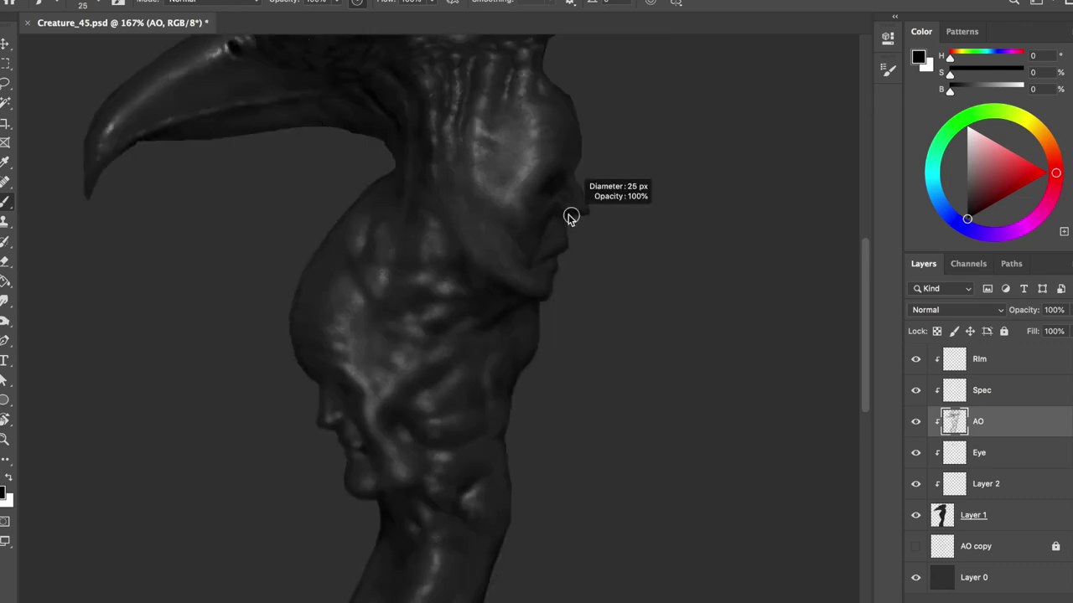
key("e")
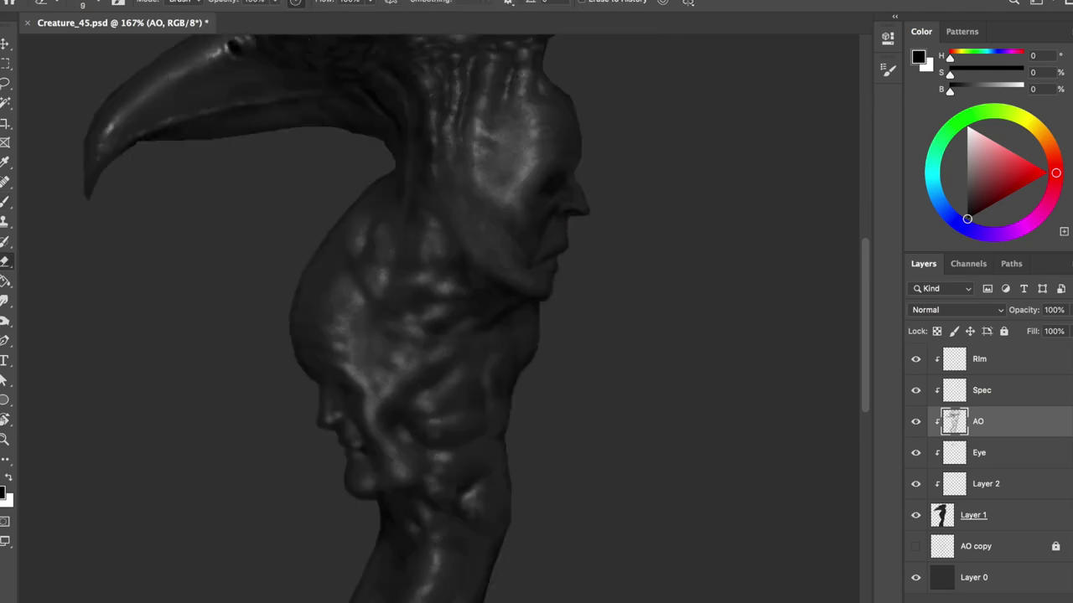
key("b")
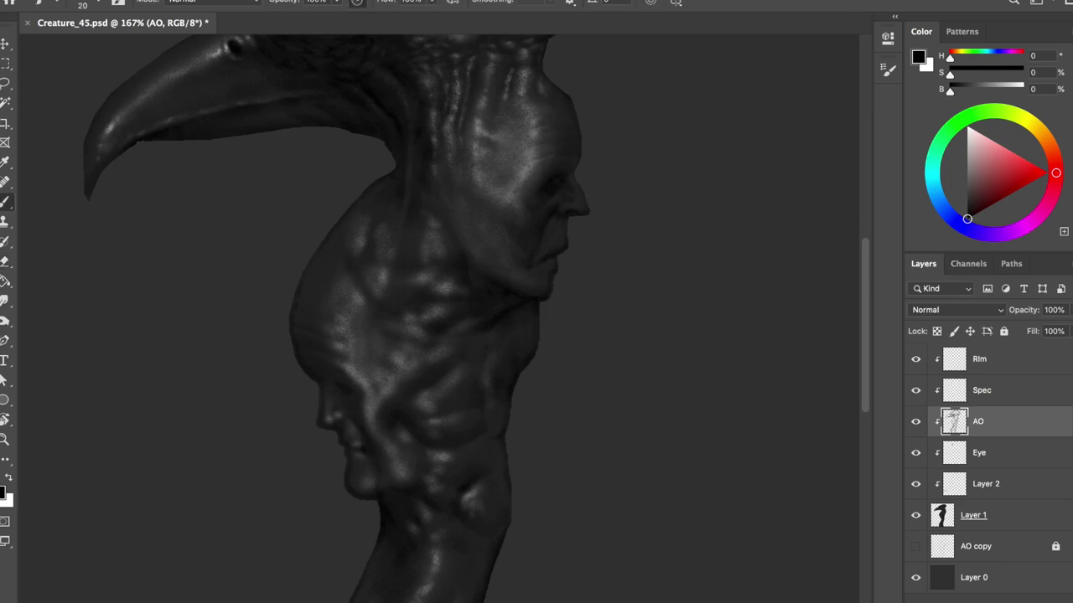
key("ctrl+shift+h")
scroll(565, 170, "up", 2, "alt")
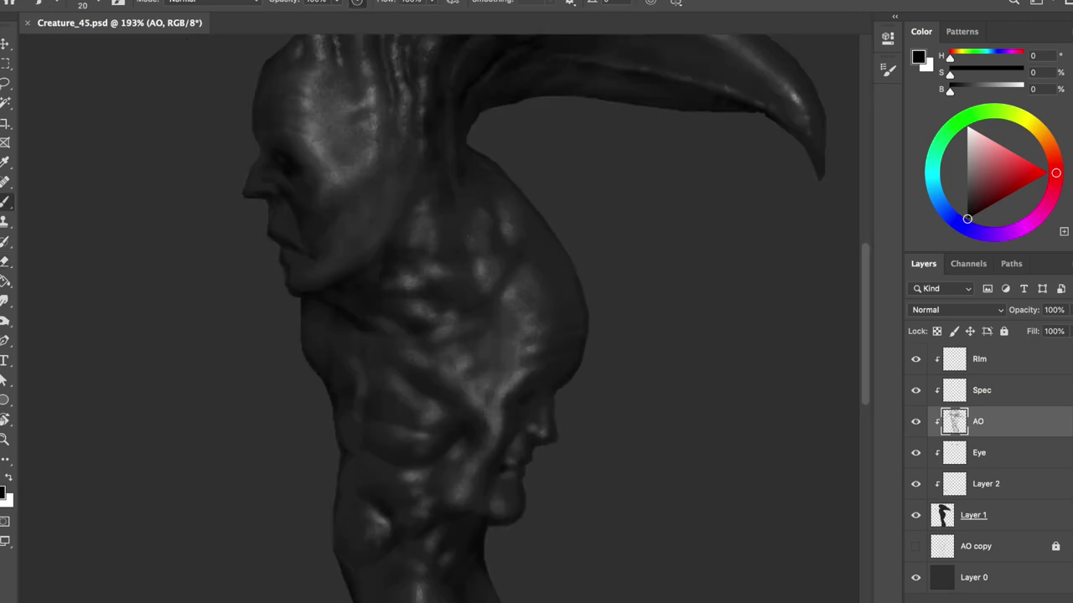
key("e")
key("b")
key("e")
key("b")
- Refine the AO creases with small eraser and brush passes, mirroring to check proportions
key("shift+h")
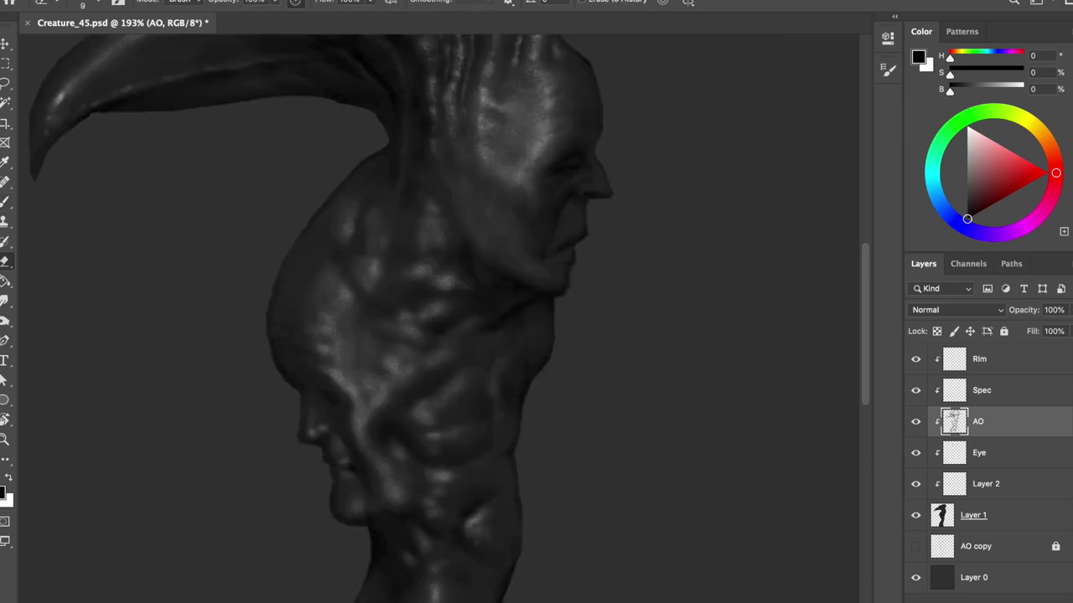
key("e")
key("b")
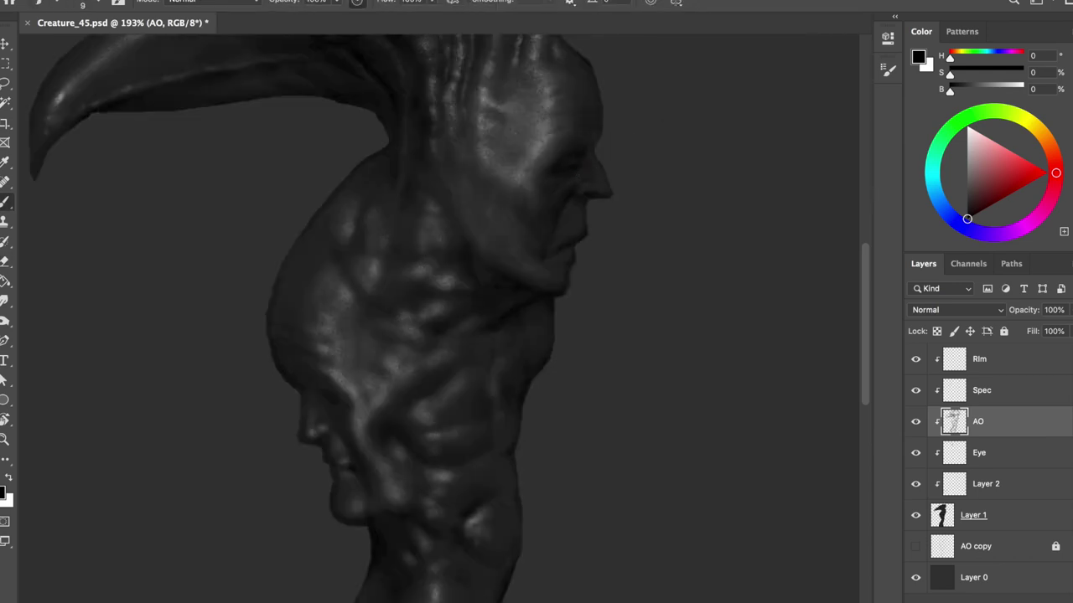
key("shift+h")
key("e")
key("b")
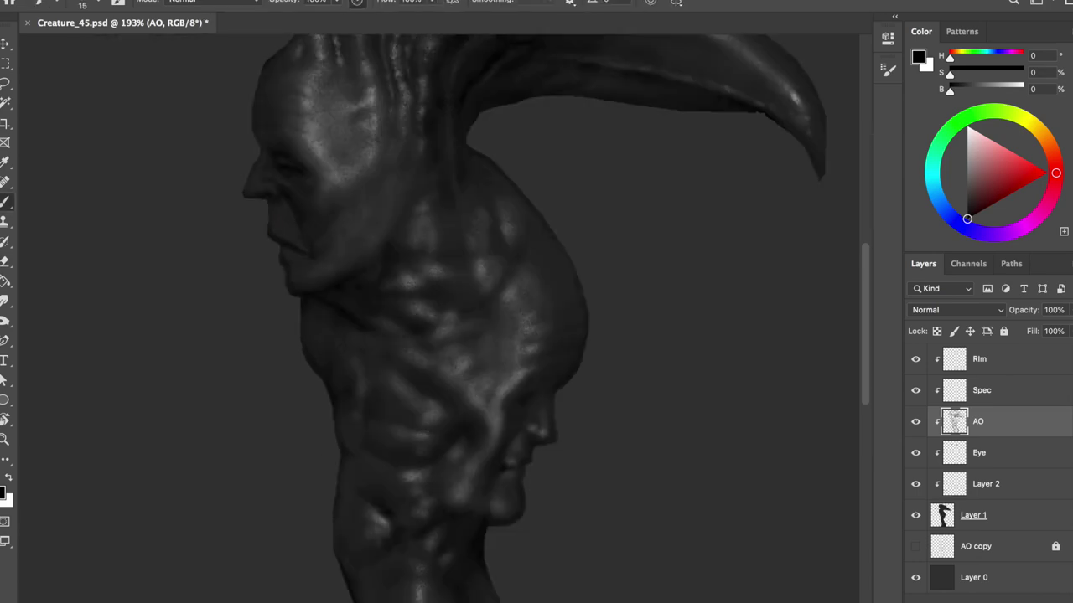
- Touch up Layer 1 in grey, then clean up the AO shading with a smaller eraser
left_click(411, 211, "ctrl")
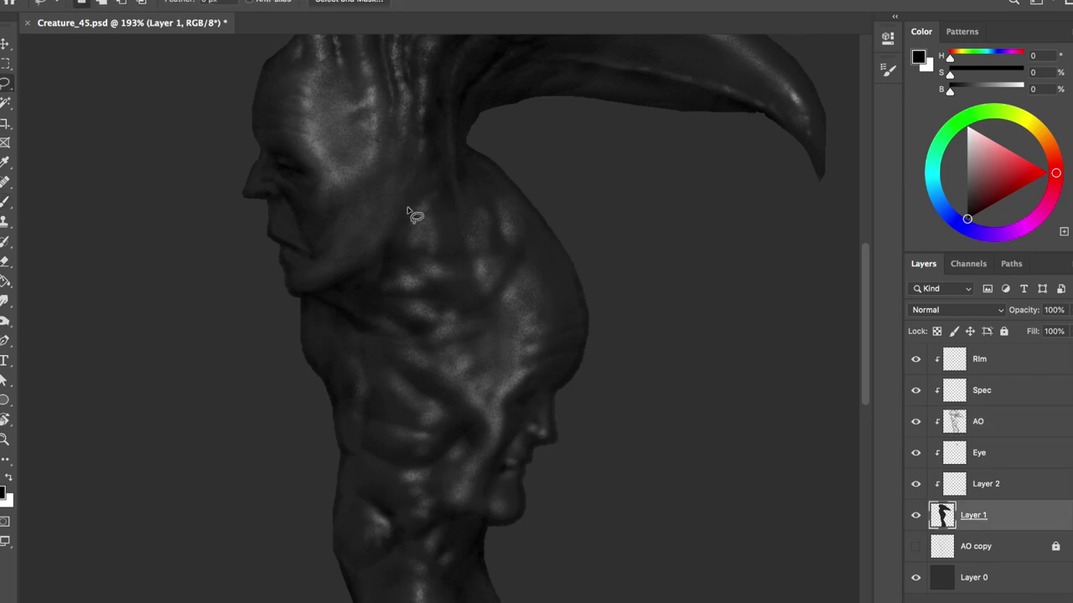
key("g")
left_click(279, 233)
left_click(916, 422)
left_click(976, 421)
key("e")
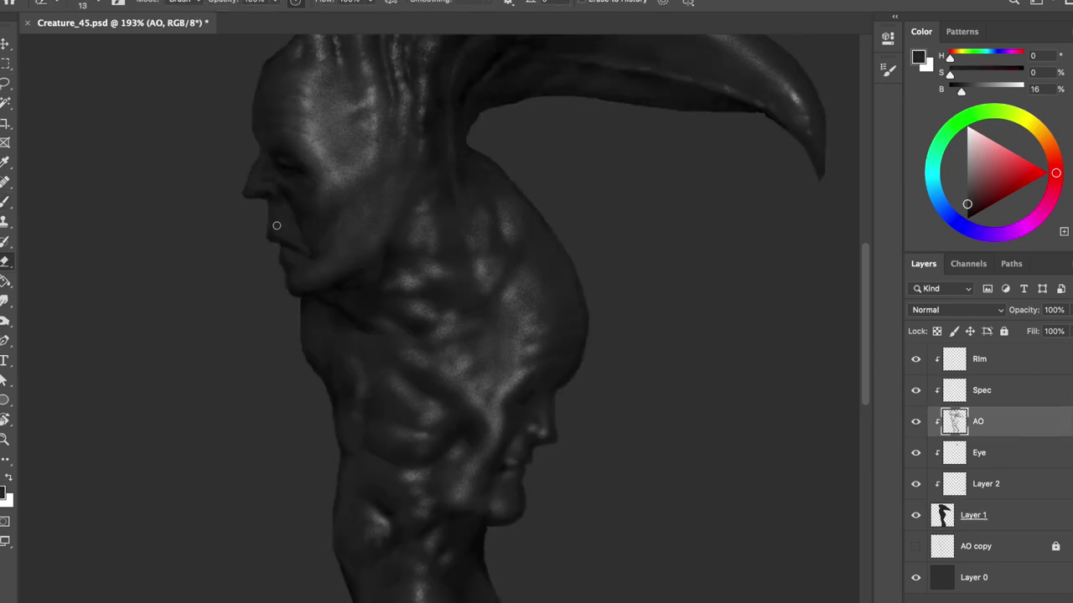
key("bracketleft")
key("bracketleft")
key("bracketleft")
key("d")
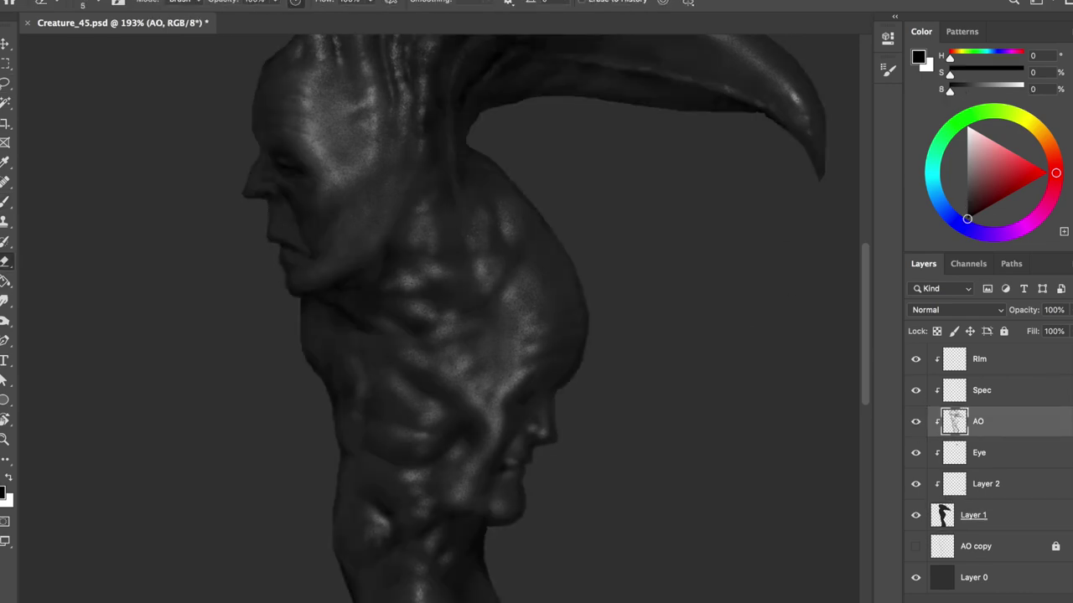
key("b")
- Shade the face broadly with a larger brush, then with finer sizes, flipping to compare
key("ctrl+shift+h")
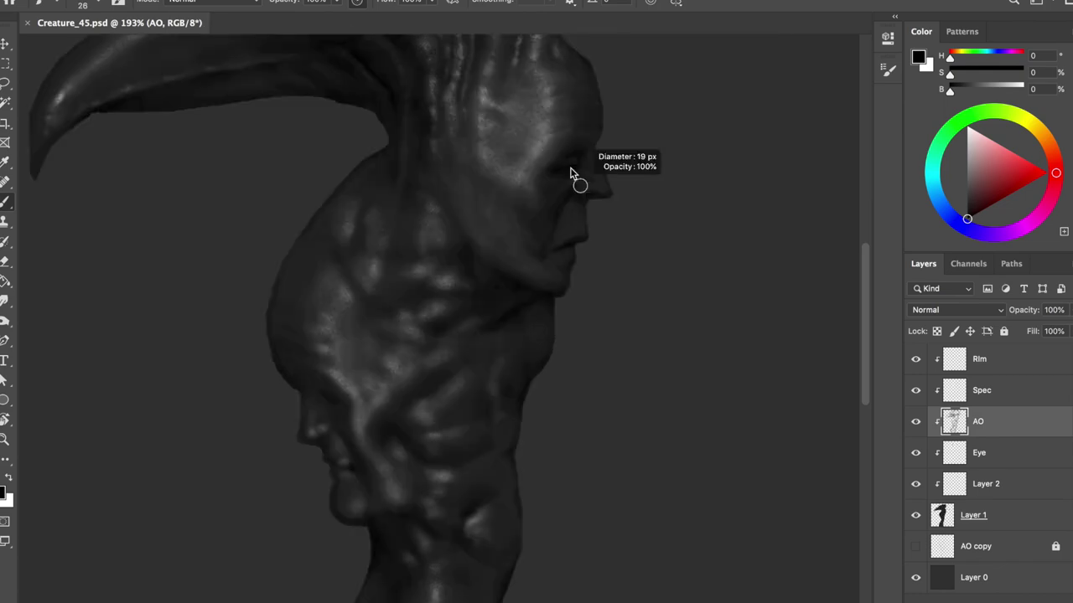
key("bracketright")
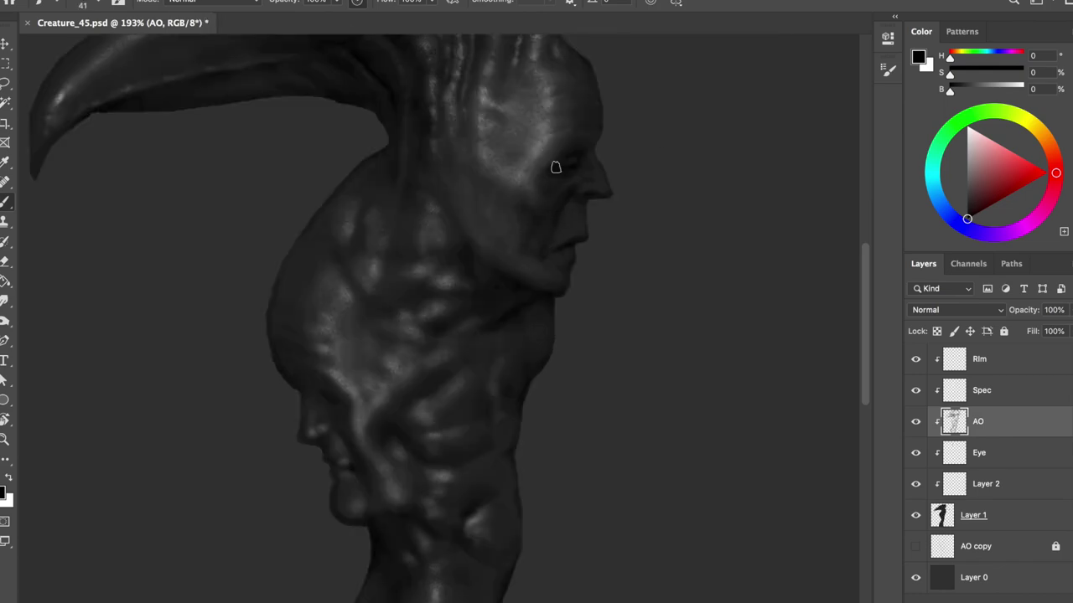
key("e")
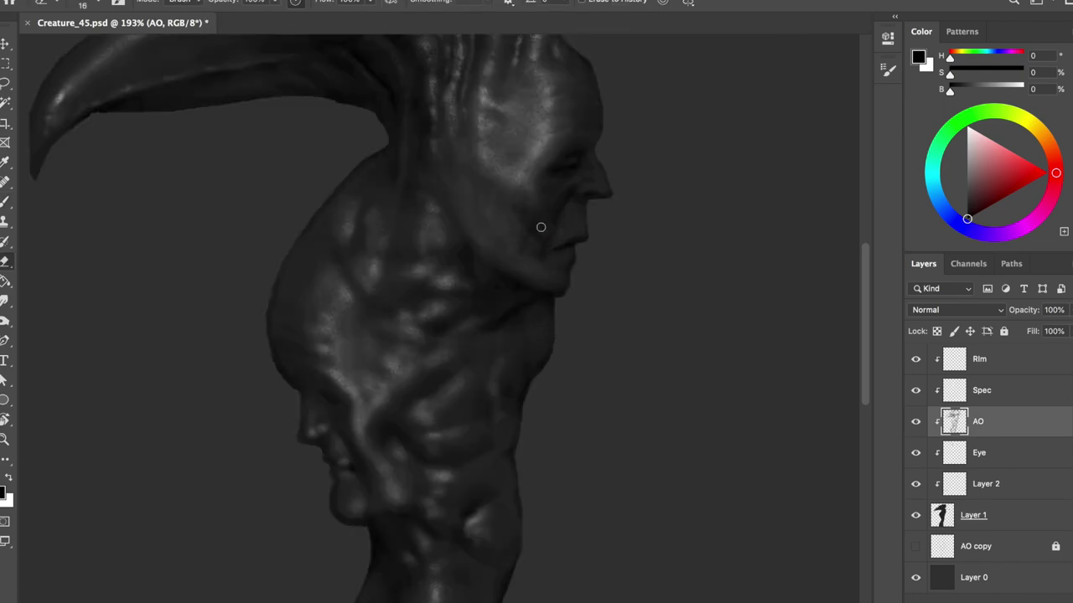
key("b")
key("ctrl+shift+h")
key("bracketleft")
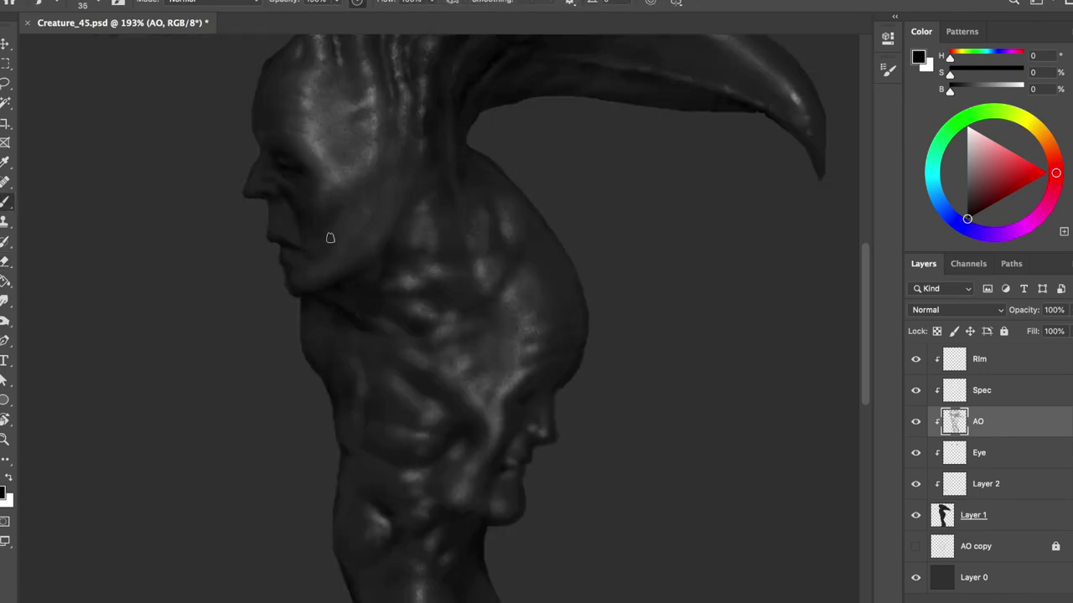
key("ctrl+shift+h")
key("bracketleft")
key("bracketleft")
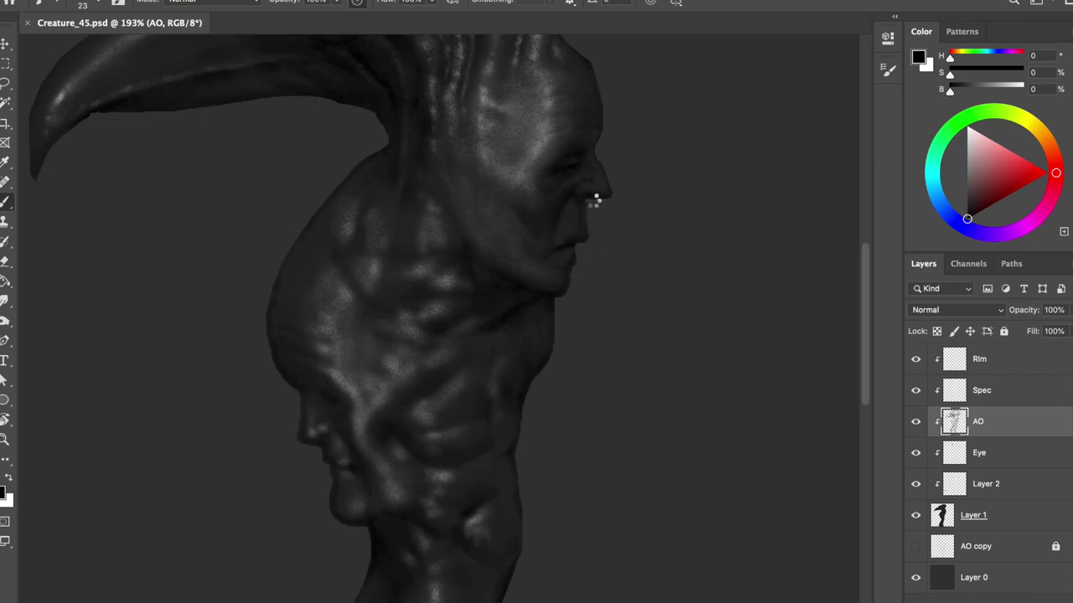
key("ctrl+shift+h")
- Save the document, then keep painting and erasing wrinkle creases, undoing one stroke
key("ctrl+shift+h")
key("ctrl+s")
key("e")
key("b")
key("ctrl+shift+h")
left_click_drag(299, 171, 297, 171)
key("e")
key("b")
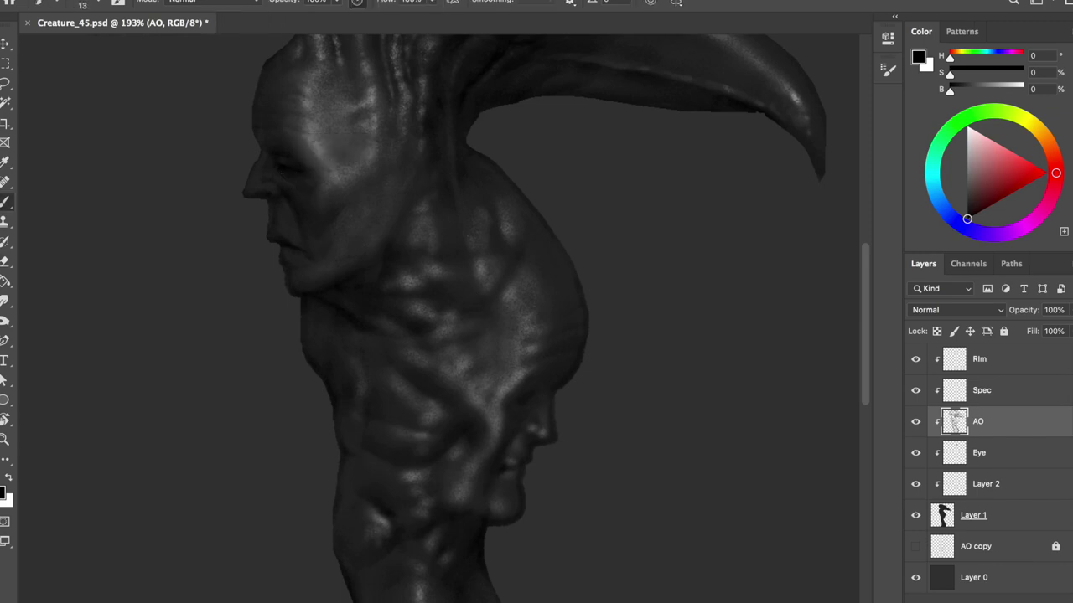
key("ctrl+z")
key("e")
key("b")
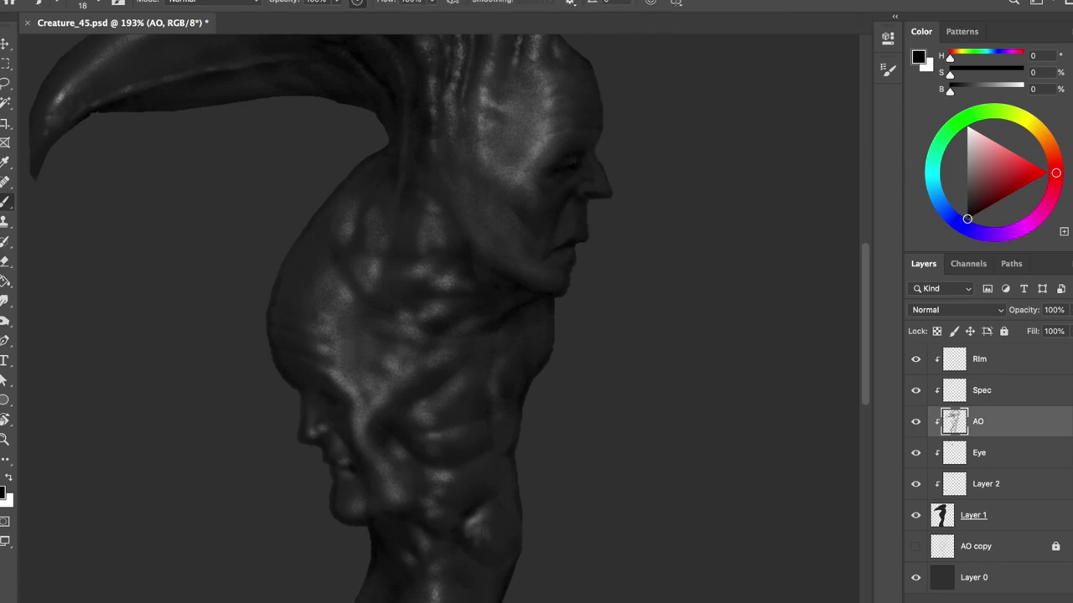
- Add broad forehead shading and a fine cheek stroke on the AO layer, checking mirrored
left_click_drag(610, 142, 598, 39)
key("h")
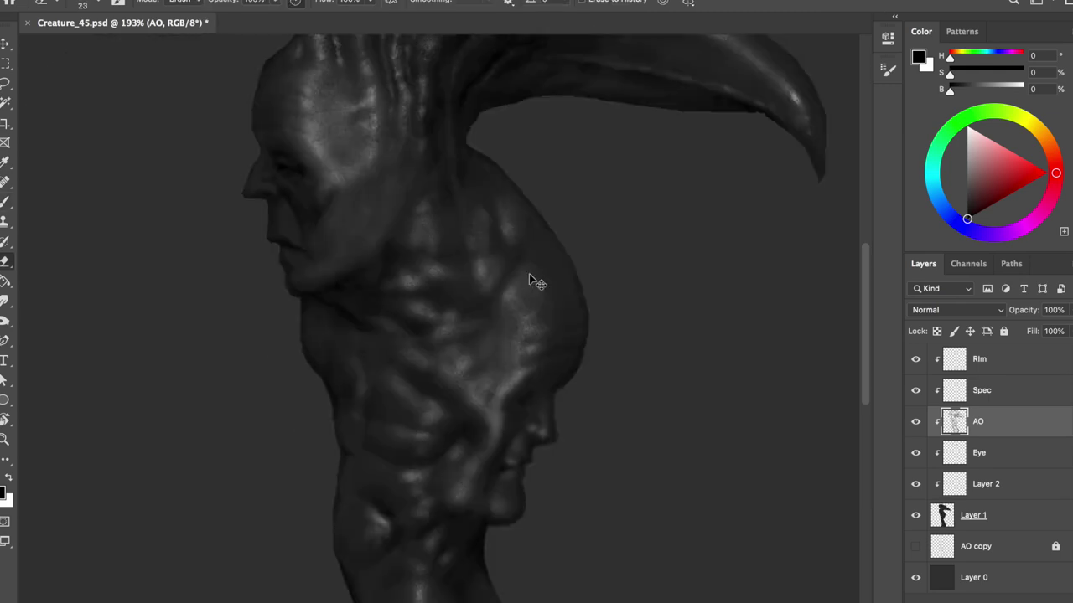
left_click_drag(311, 266, 335, 256)
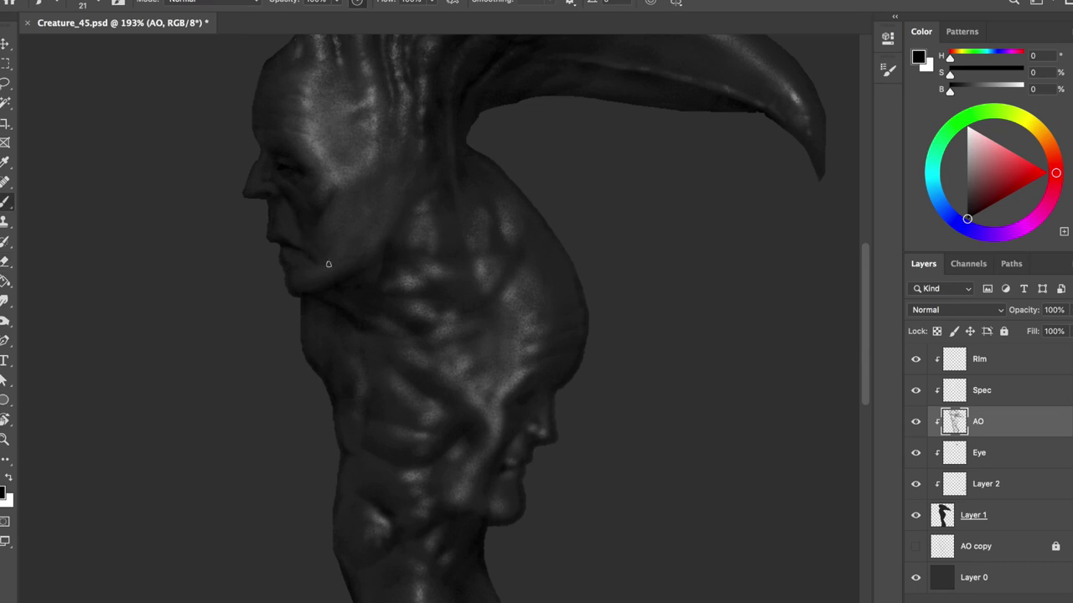
key("ctrl+shift+h")
key("e")
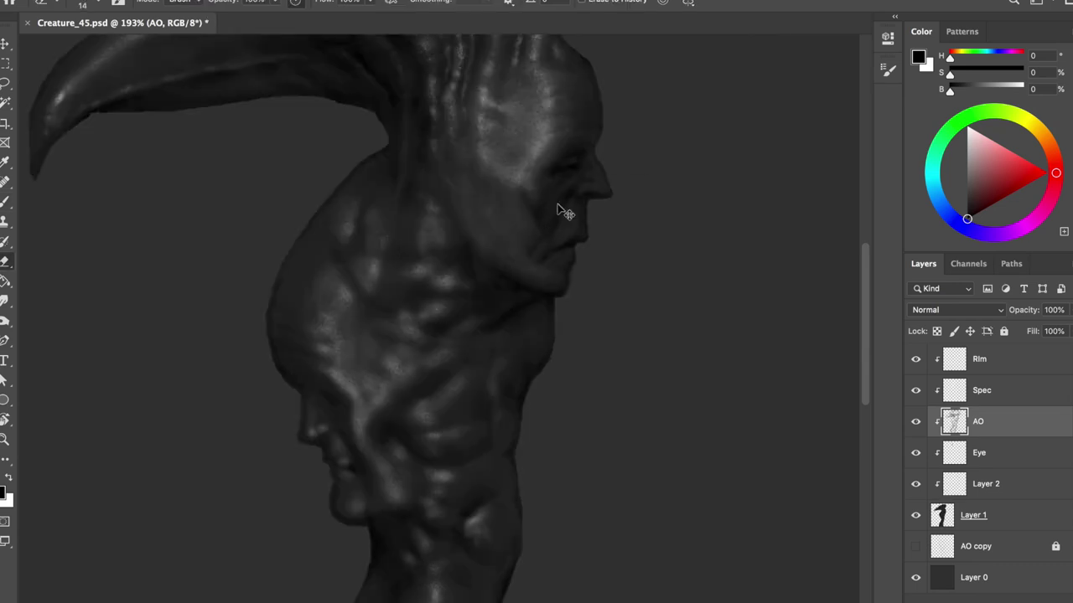
key("ctrl+shift+h")
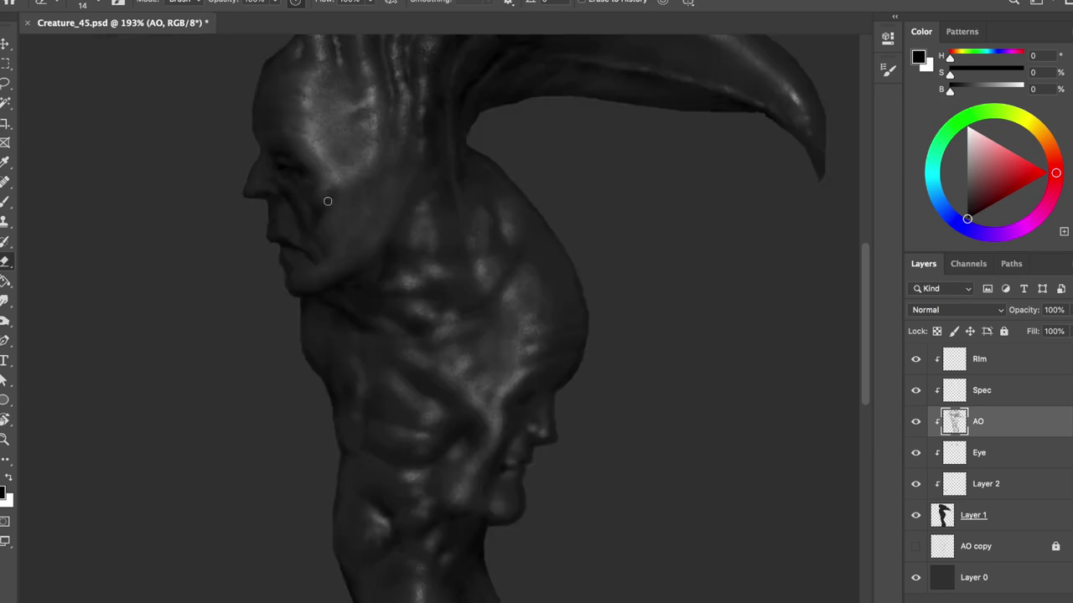
key("ctrl+shift+h")
key("b")
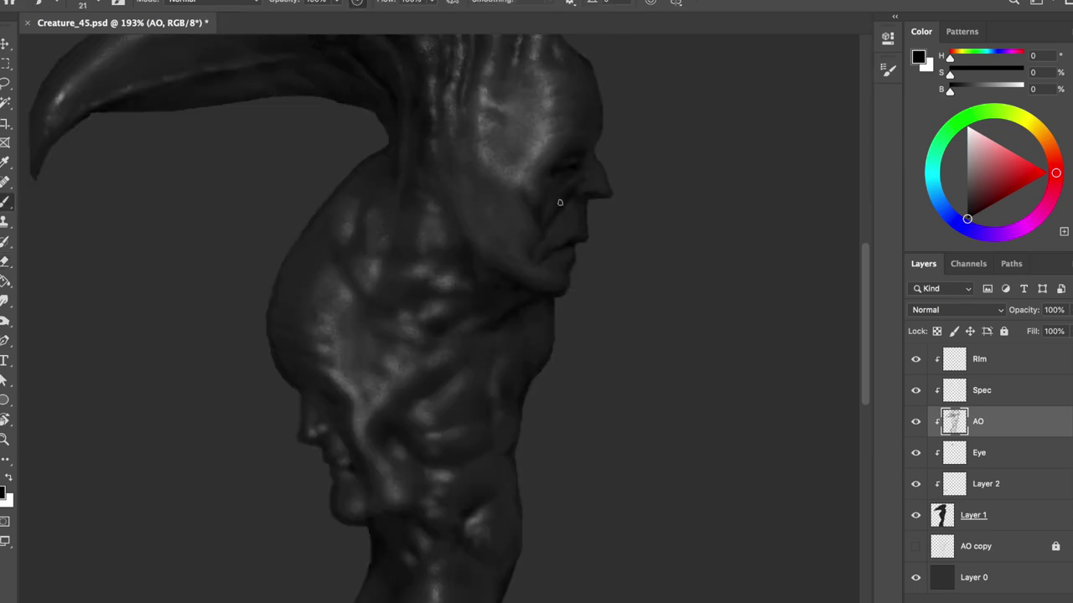
key("ctrl+shift+h")
key("l")
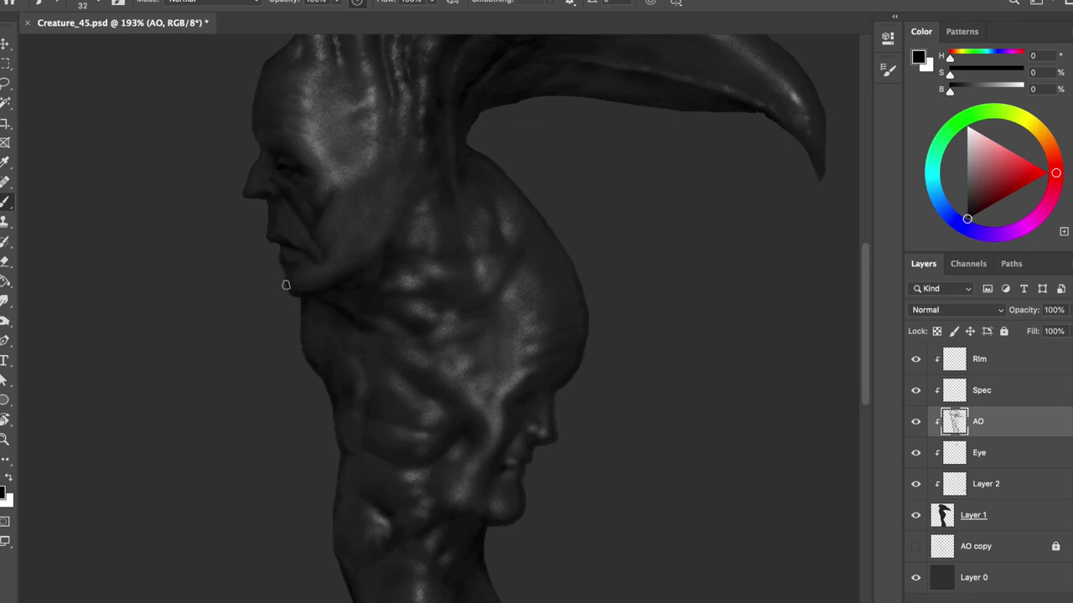
key("alt+bracketleft")
key("alt+bracketleft")
key("alt+bracketleft")
key("ctrl+shift+h")
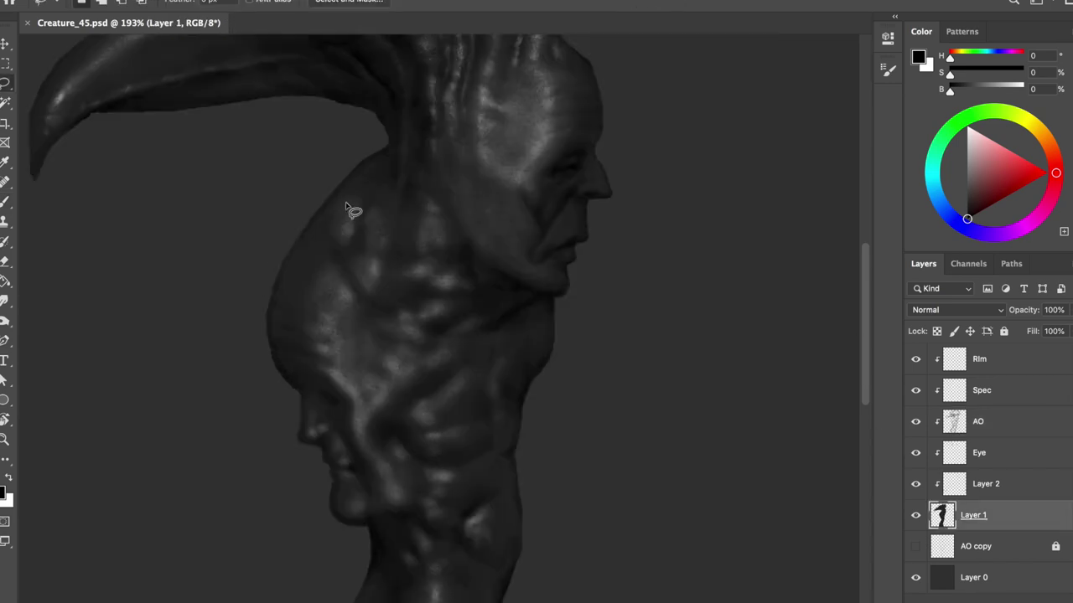
- Paint dark strokes over the upper face's mouth and chin on Layer 1, checking mirrored
key("b")
left_click_drag(556, 258, 553, 235)
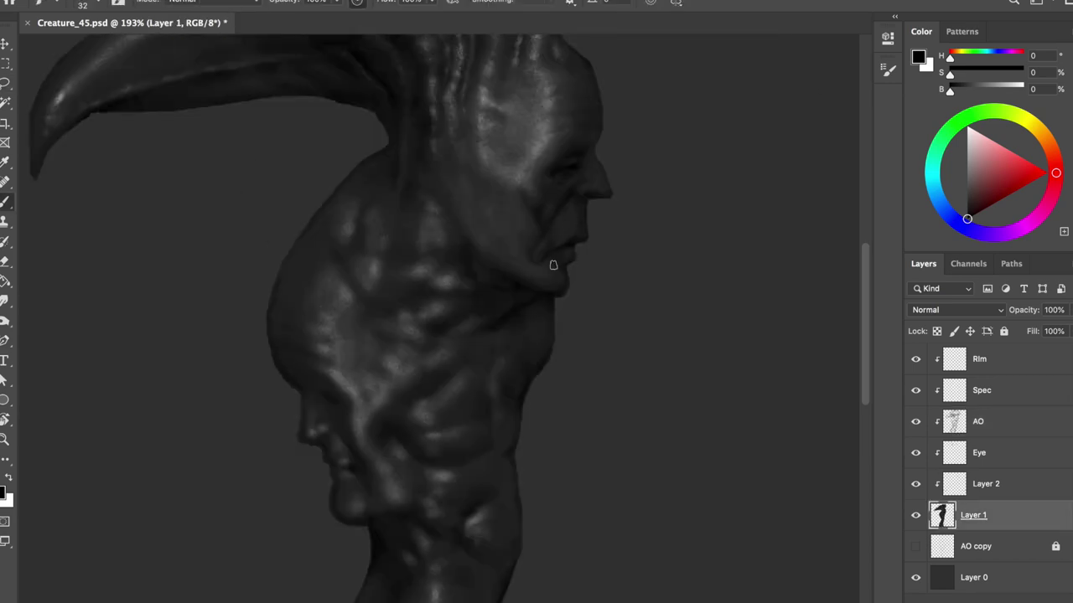
key("ctrl+shift+h")
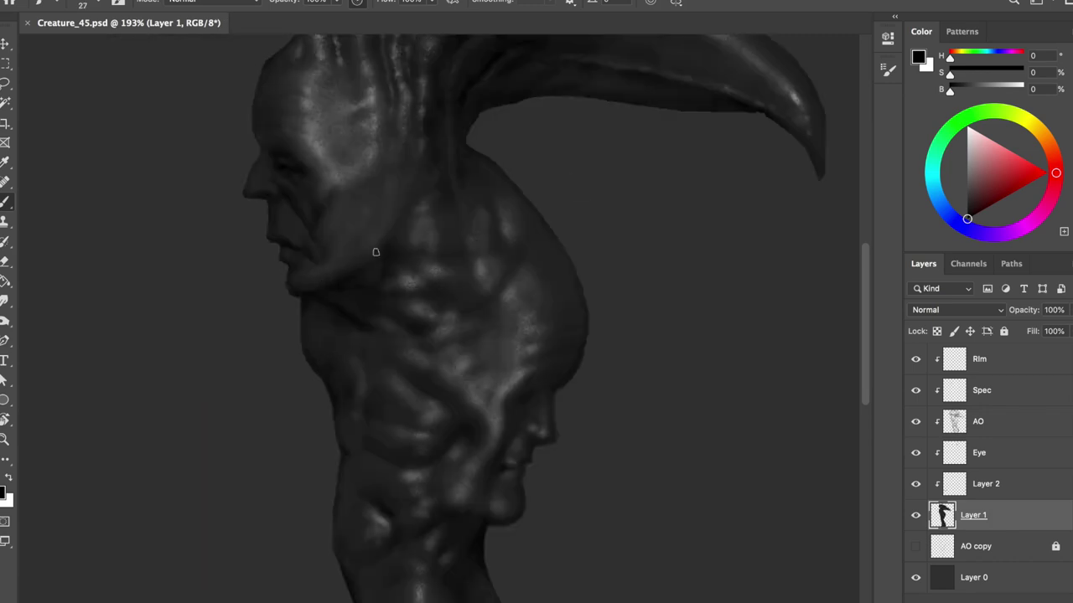
left_click(360, 270)
key("ctrl+shift+h")
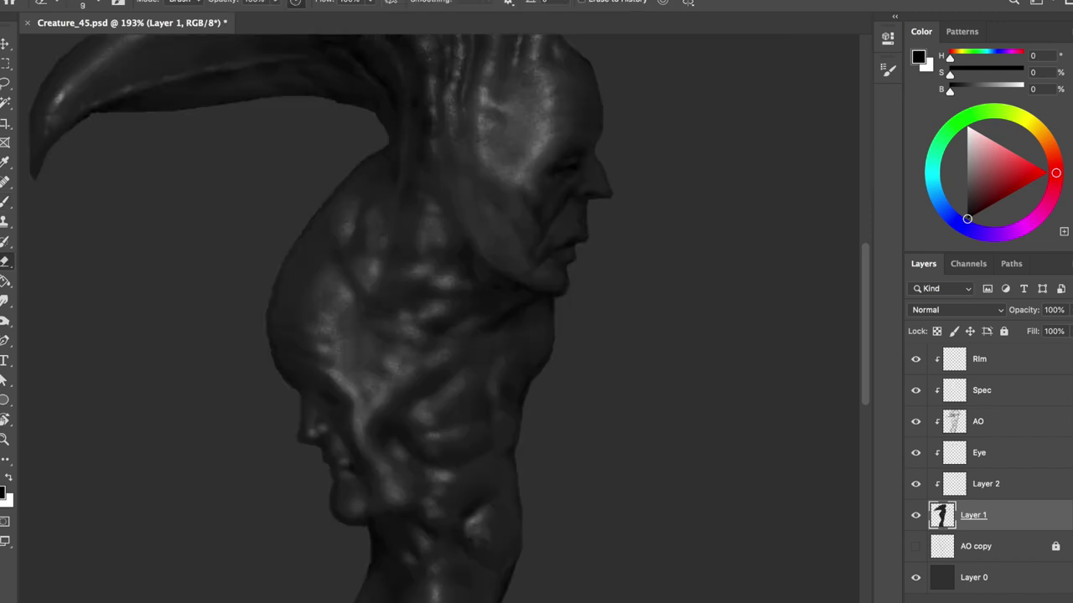
scroll(658, 231, "up", 2)
left_click(946, 389)
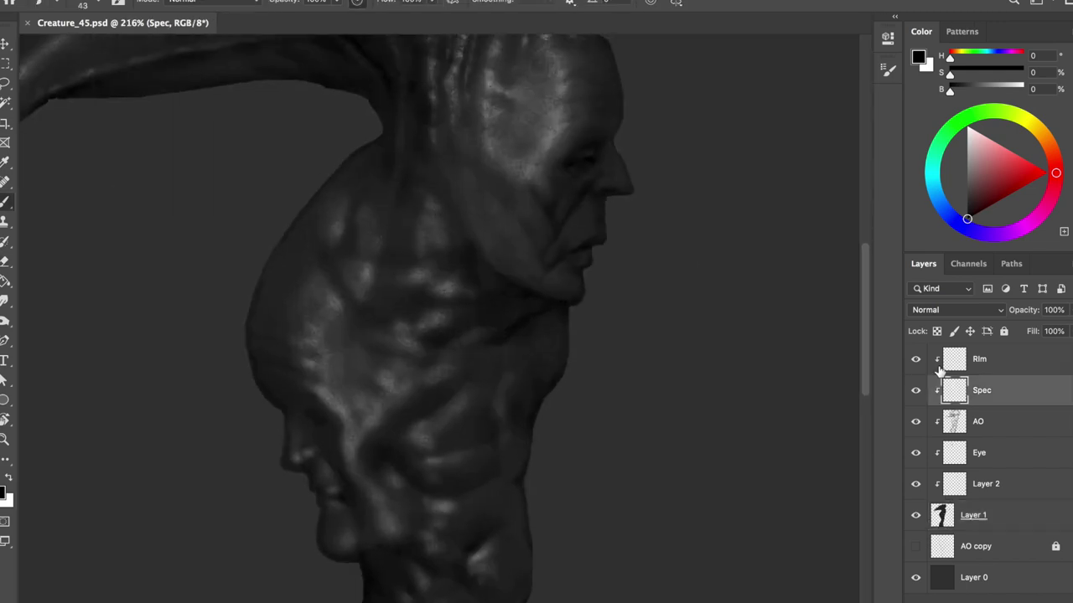
- Paint fine white highlights at 80% opacity with a small brush on the Spec layer
key("x")
key("bracketleft")
key("bracketleft")
key("bracketleft")
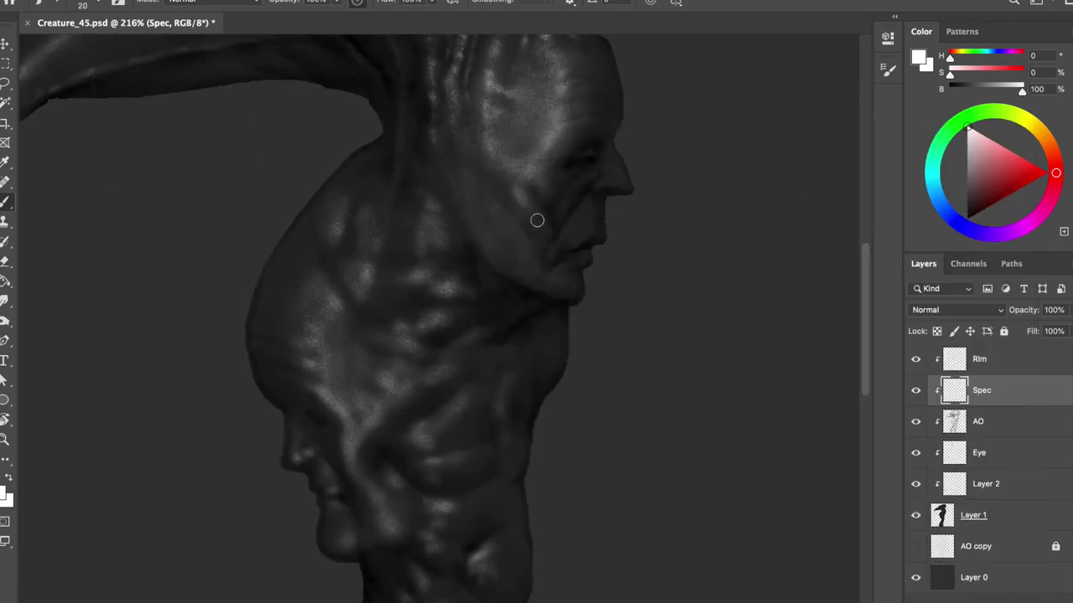
key("bracketleft")
key("bracketleft")
key("8")
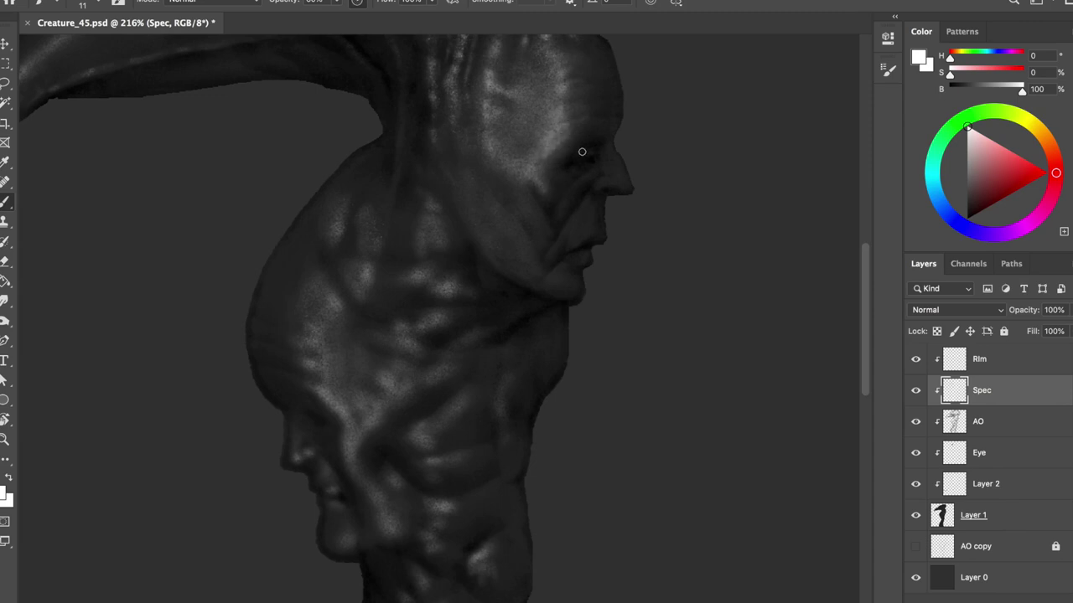
key("e")
key("b")
left_click_drag(617, 171, 621, 181)
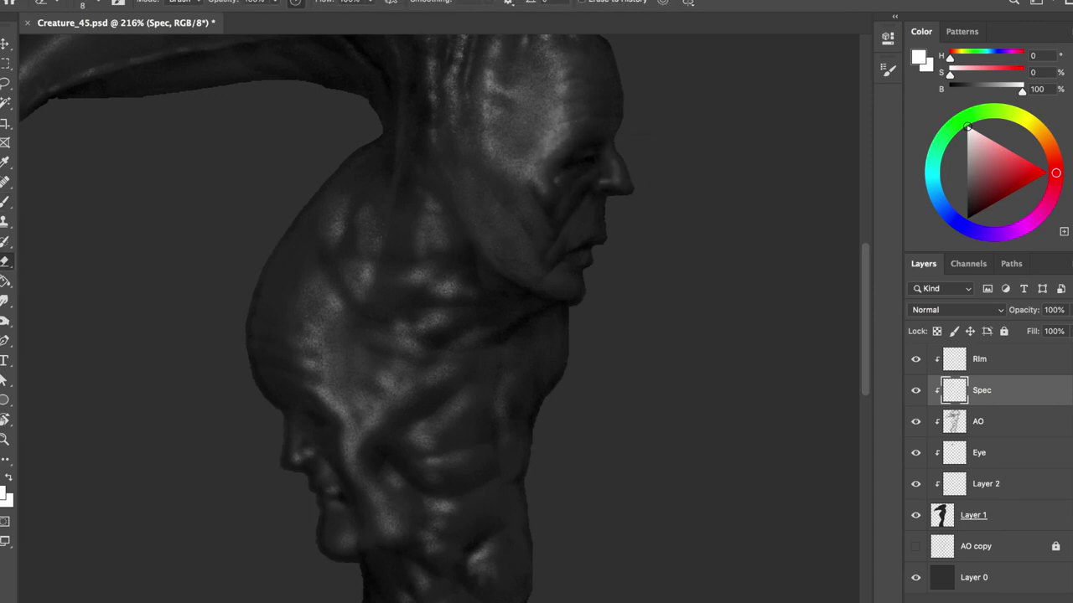
key("h")
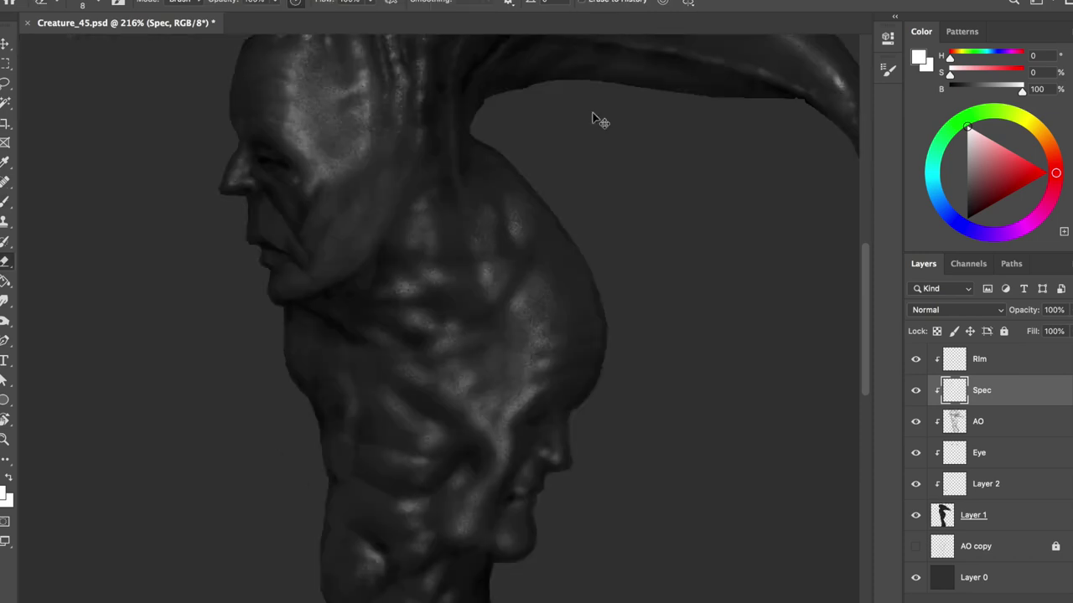
- Alternate erasing and painting the brow highlights with a much smaller brush, flipping to check
key("e")
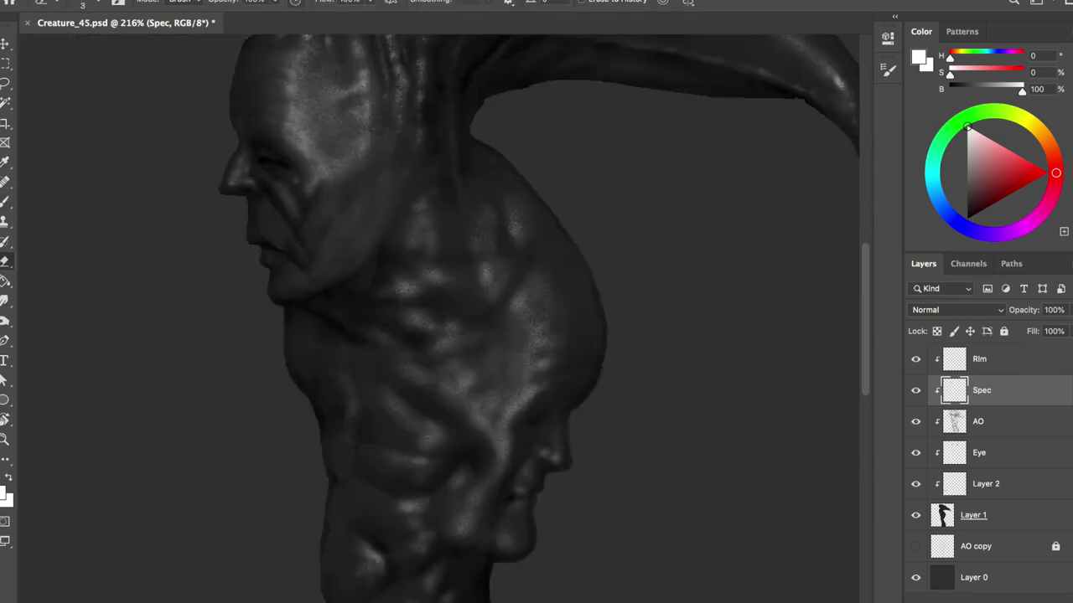
key("h")
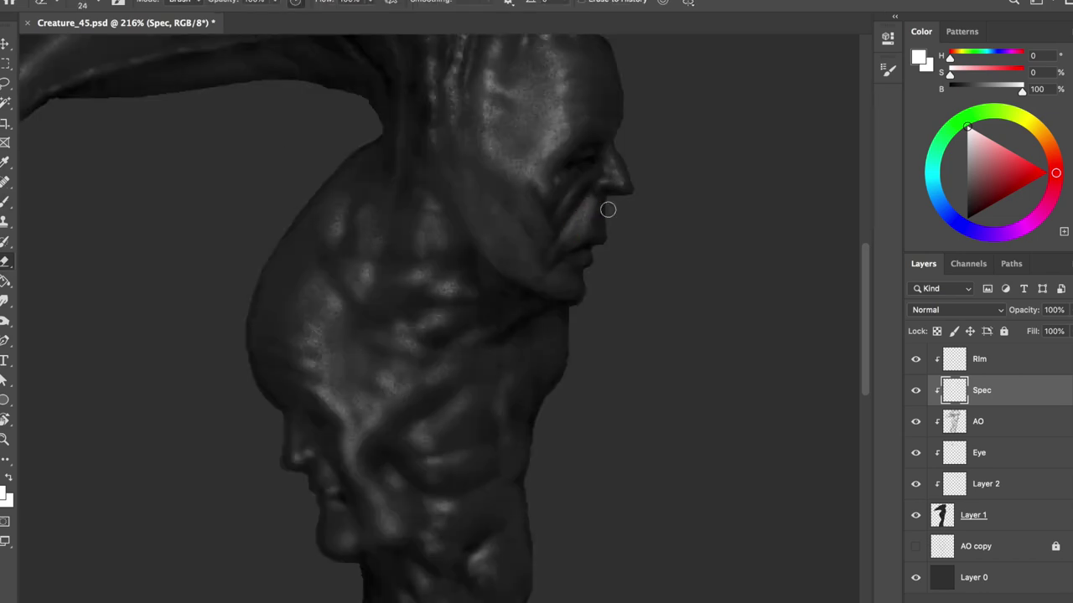
key("h")
key("b")
left_click_drag(326, 228, 298, 226)
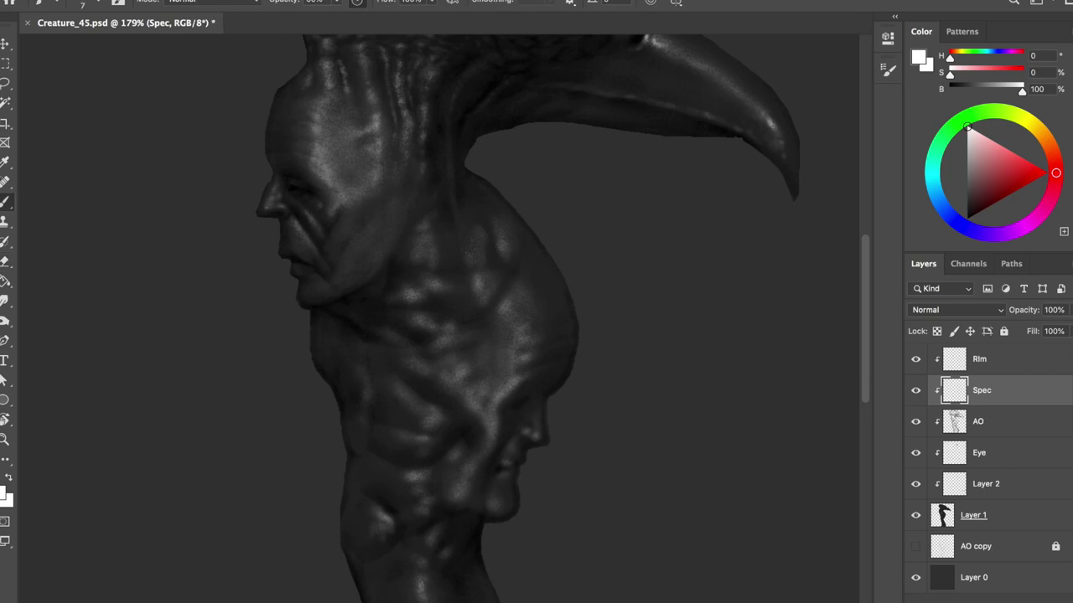
key("h")
key("e")
key("h")
key("b")
- Erase some shading on the AO layer, then resume painting highlights on Spec
key("bracketleft")
key("bracketleft")
key("bracketleft")
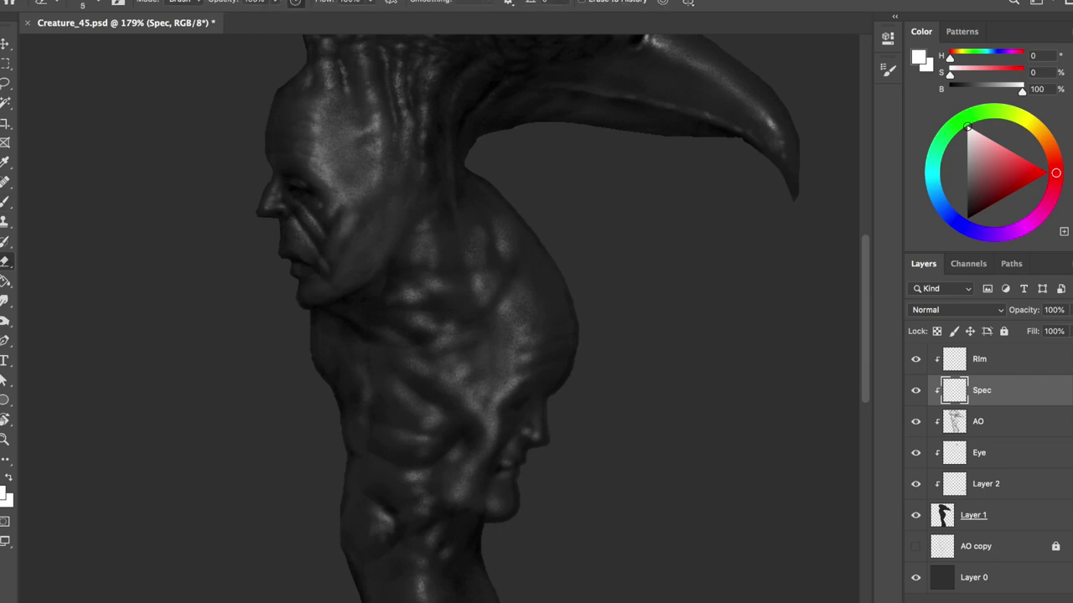
key("bracketright")
key("bracketright")
key("bracketright")
key("h")
scroll(527, 157, "up", 3)
key("alt+bracketleft")
key("e")
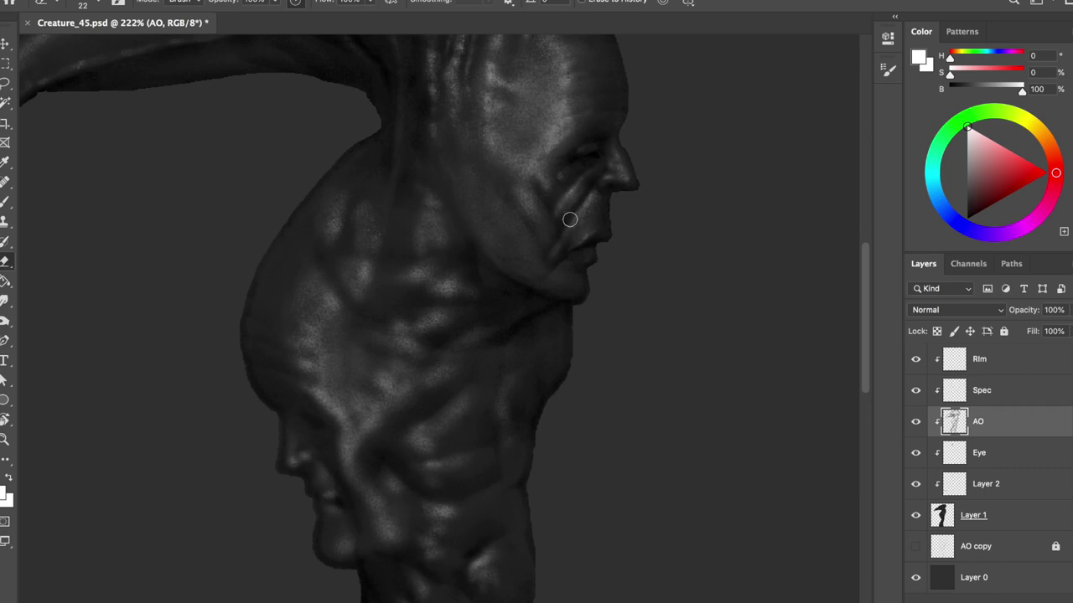
left_click(952, 394)
key("b")
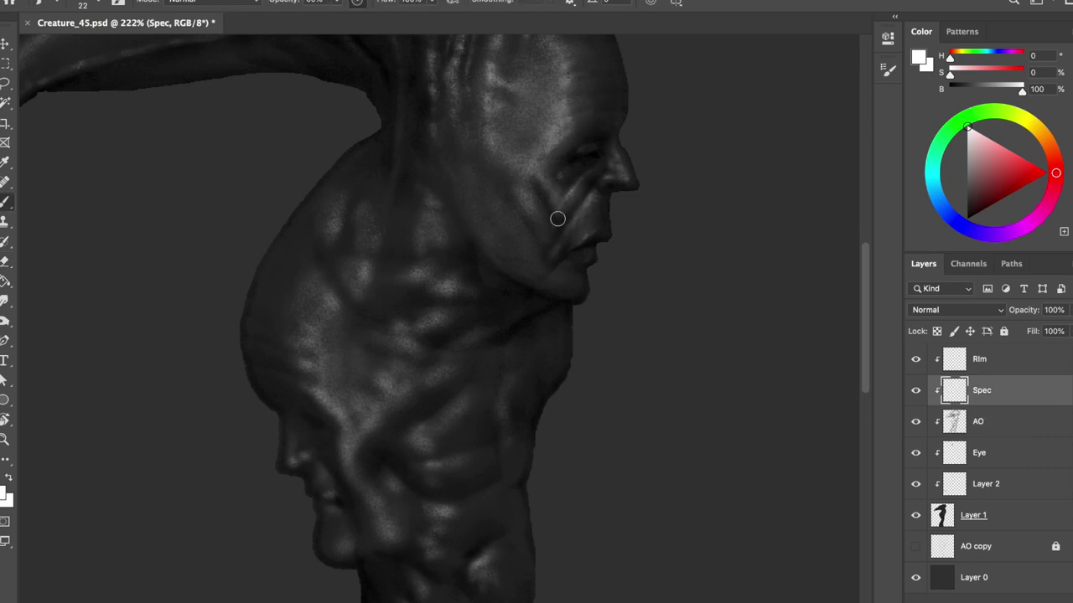
key("h")
- Paint and erase wrinkle highlights with the brush enlarged to size 22, flipping to compare
scroll(347, 216, "down", 3)
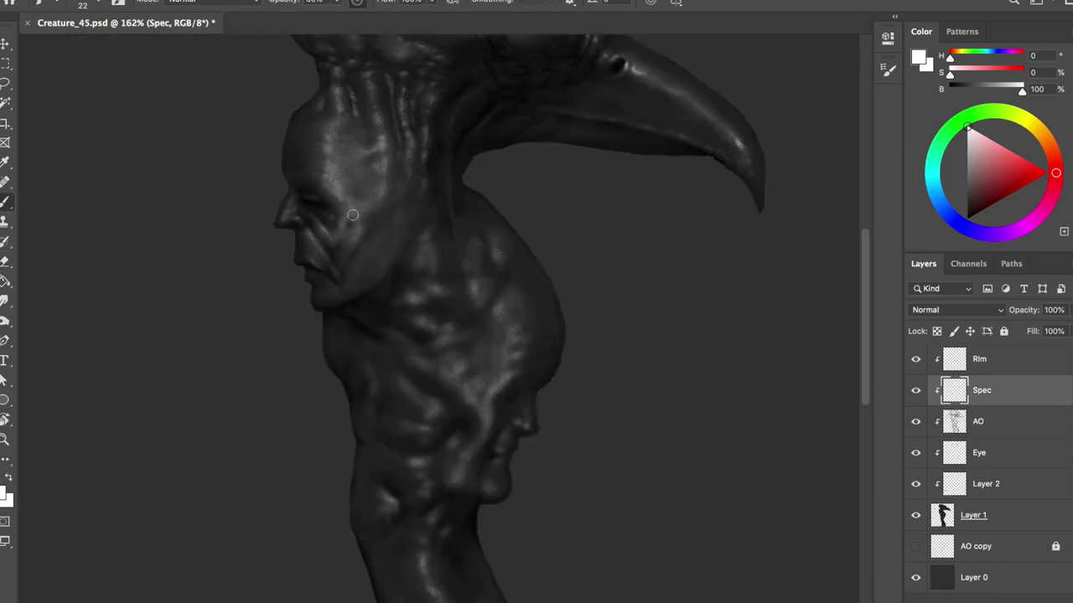
key("h")
key("h")
key("bracketright")
key("bracketright")
key("bracketright")
key("e")
key("b")
left_click_drag(345, 290, 355, 284)
key("ctrl+shift+h")
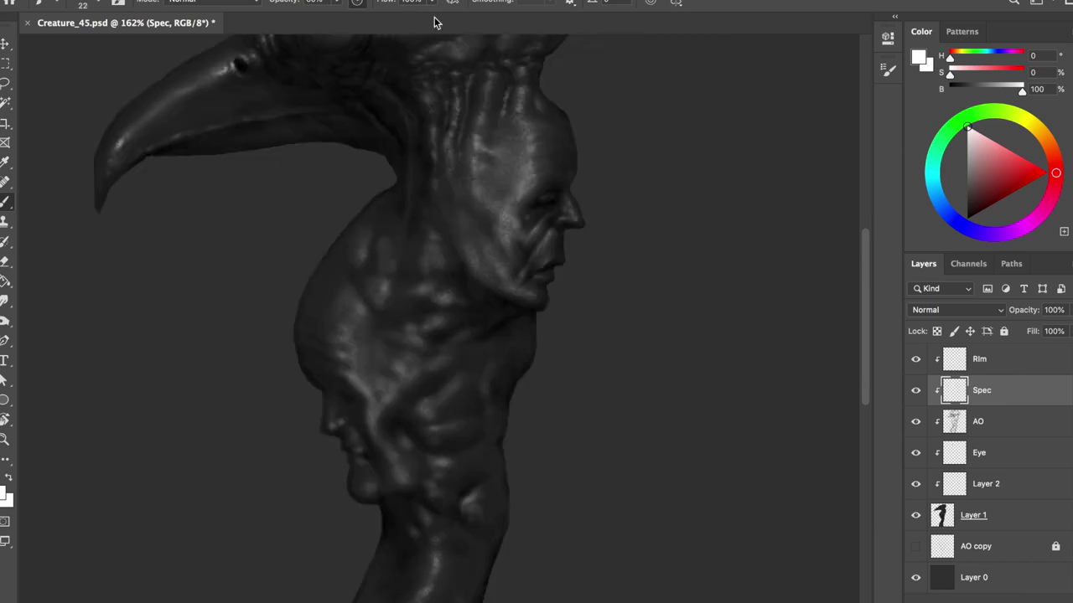
key("e")
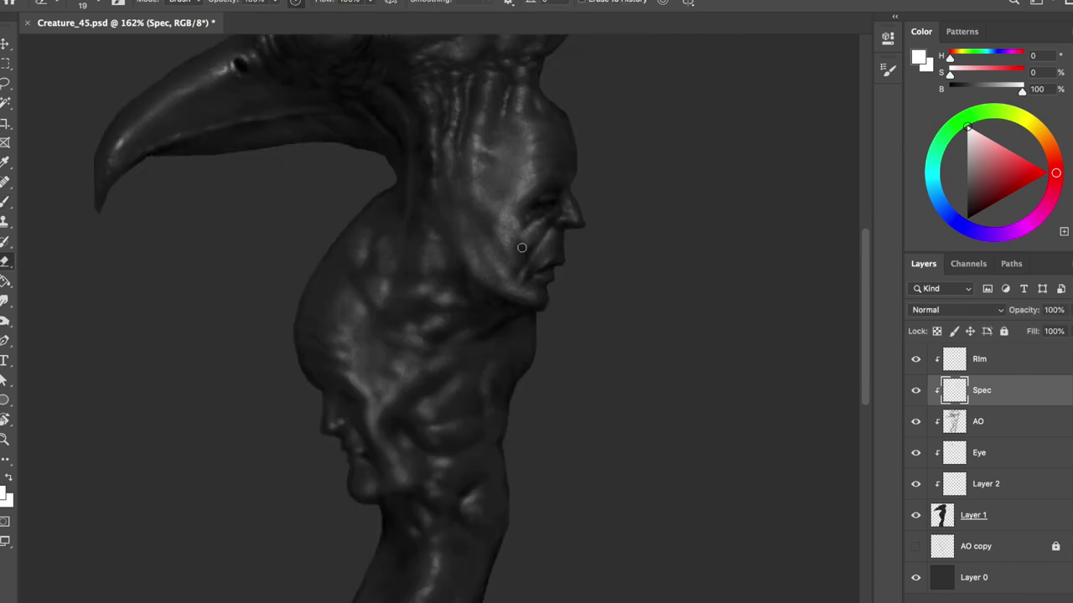
key("b")
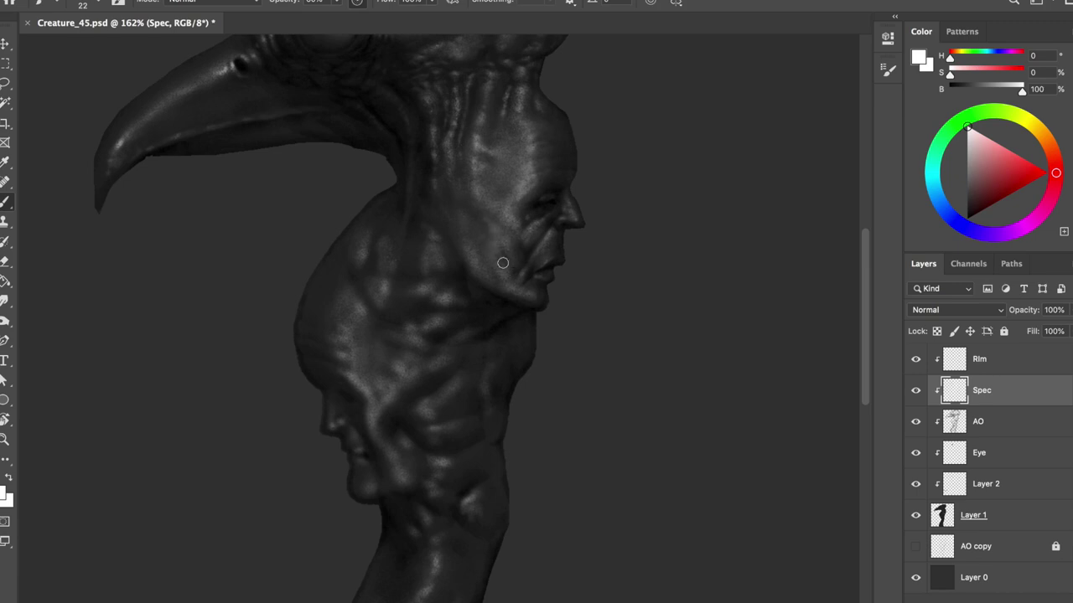
key("ctrl+shift+h")
- Zoom in and erase the excess highlight from the upper face's cheek, checking mirrored
key("e")
key("b")
key("ctrl+shift+h")
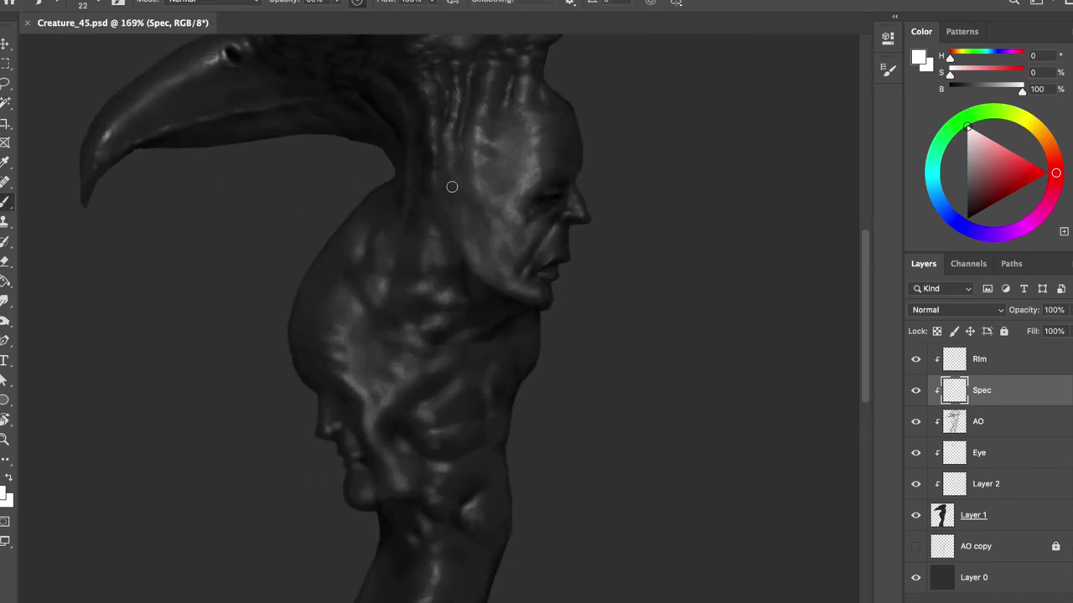
key("e")
scroll(464, 181, "up", 2)
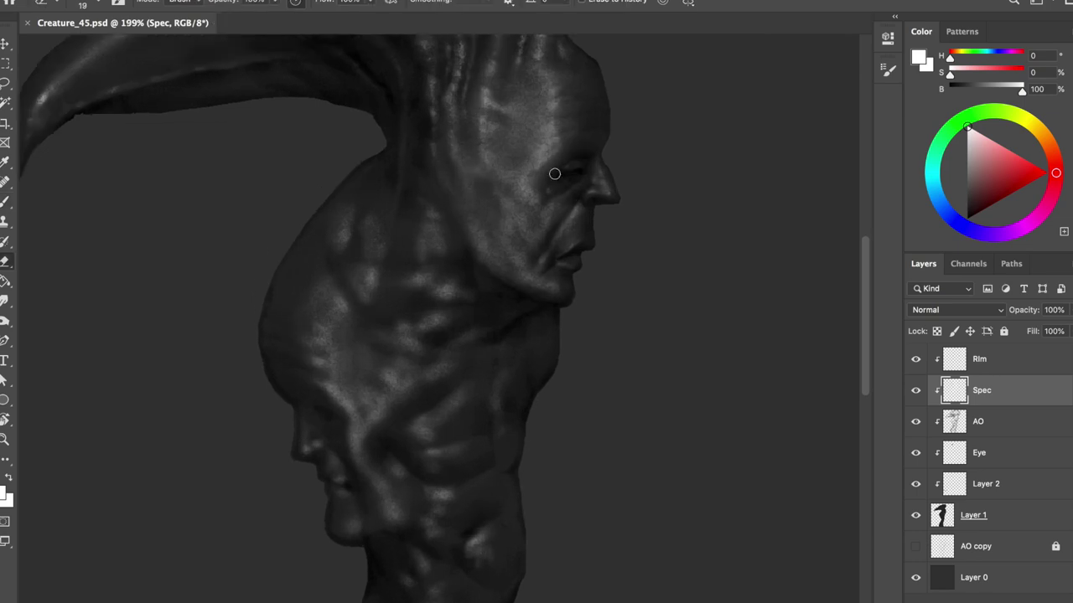
left_click_drag(517, 206, 552, 180)
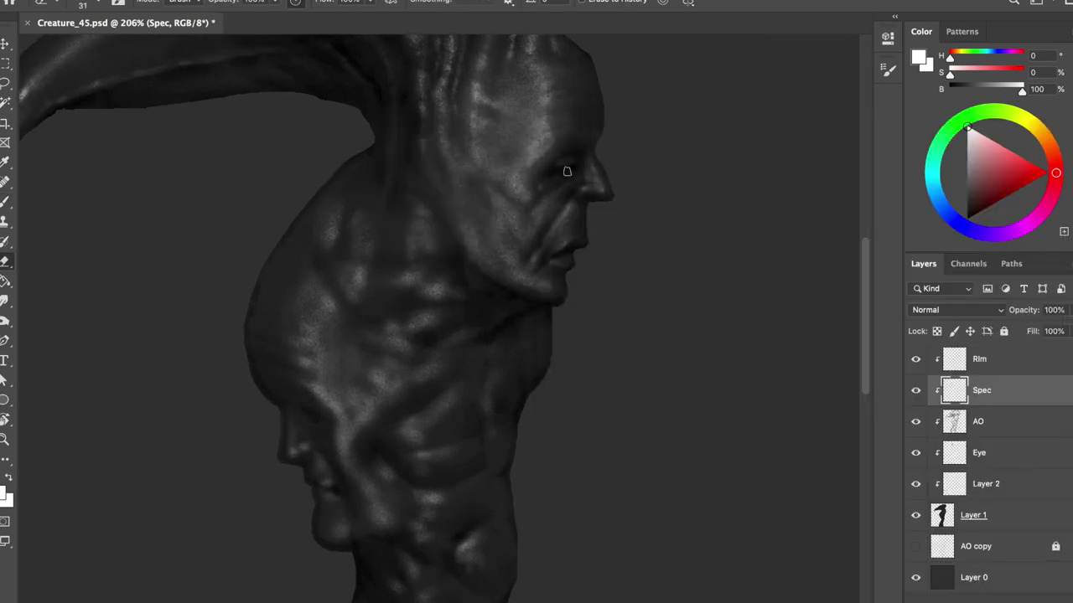
key("ctrl+shift+h")
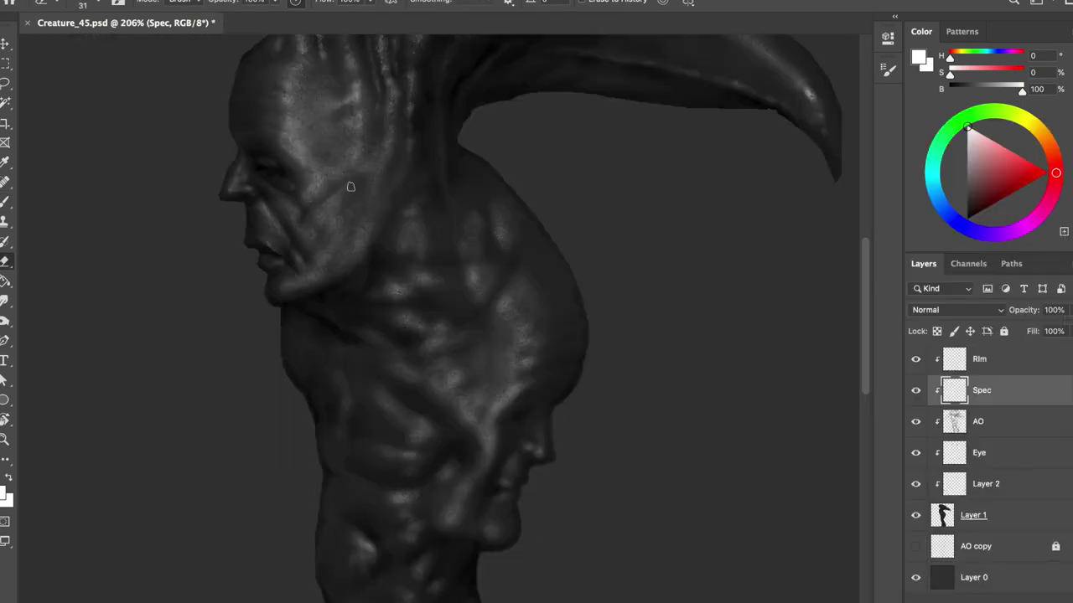
key("ctrl+shift+h")
- Paint black occlusion shading on the AO layer, then erase highlights on Spec
key("alt+bracketleft")
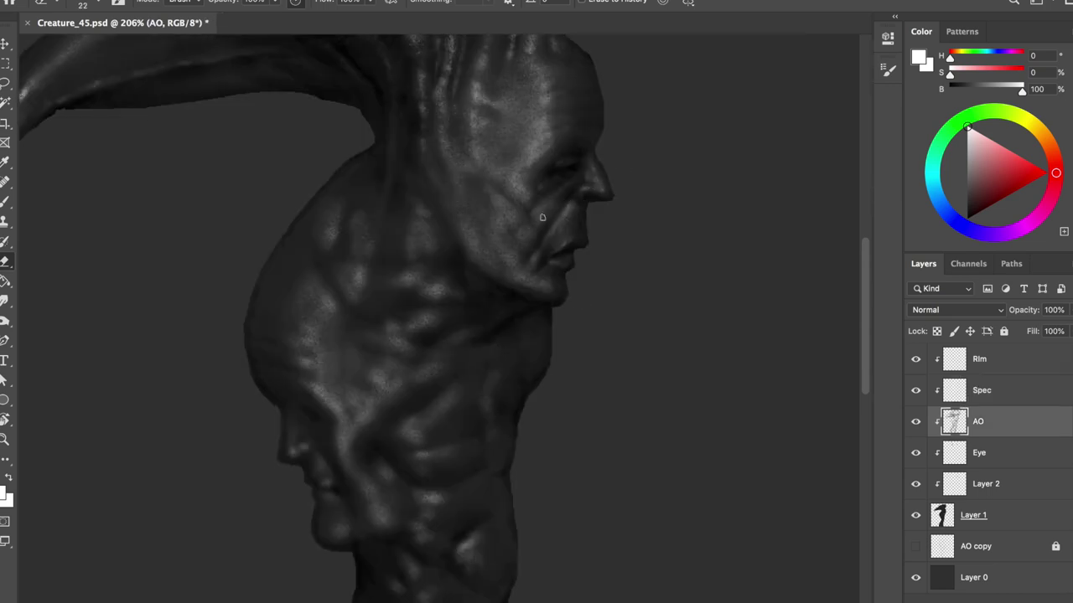
key("b")
key("x")
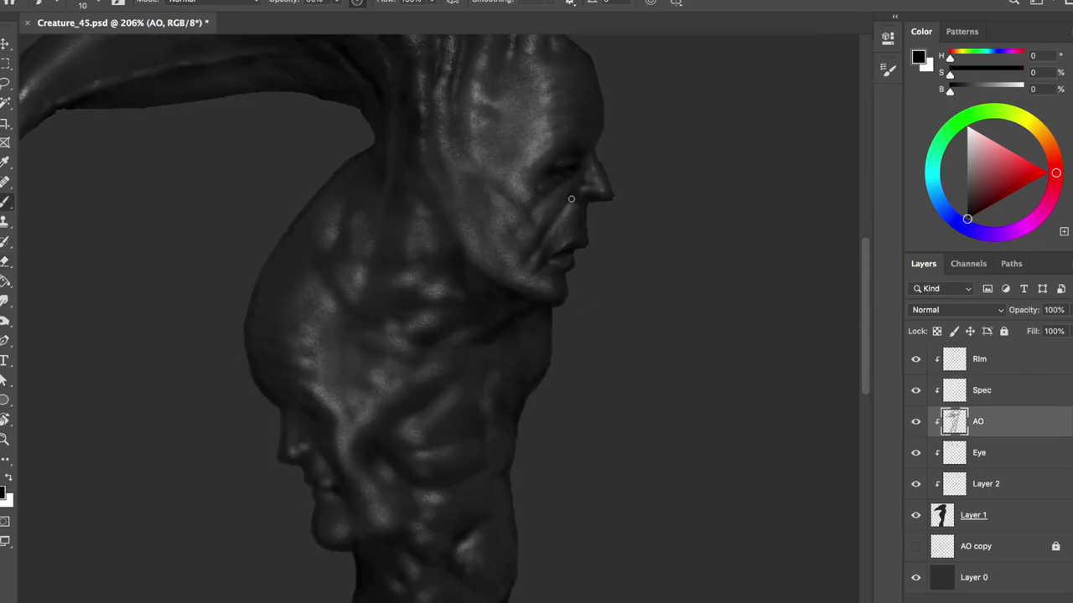
key("ctrl+shift+h")
key("alt+bracketright")
key("e")
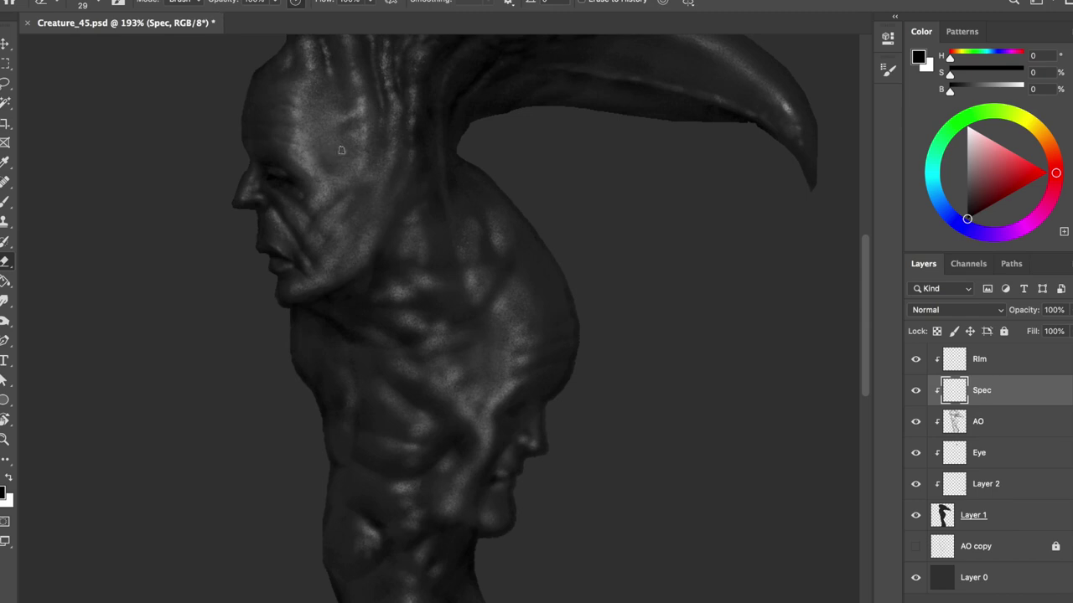
key("ctrl+shift+h")
left_click(940, 511)
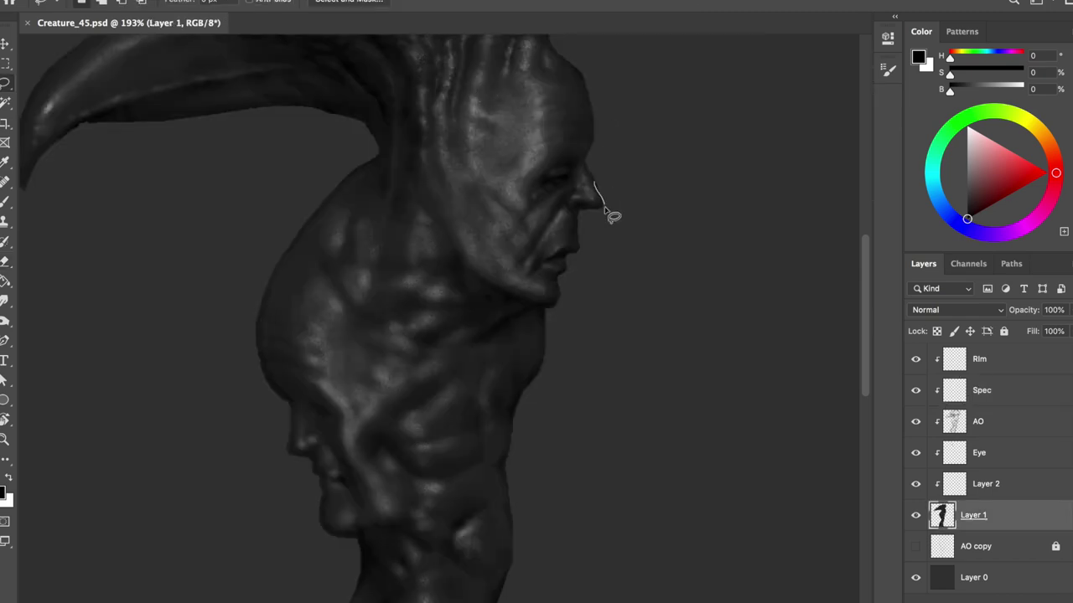
- Fill a small lasso selection beside the upper face's nose with dark grey on Layer 1
key("g")
scroll(622, 205, "down", 3)
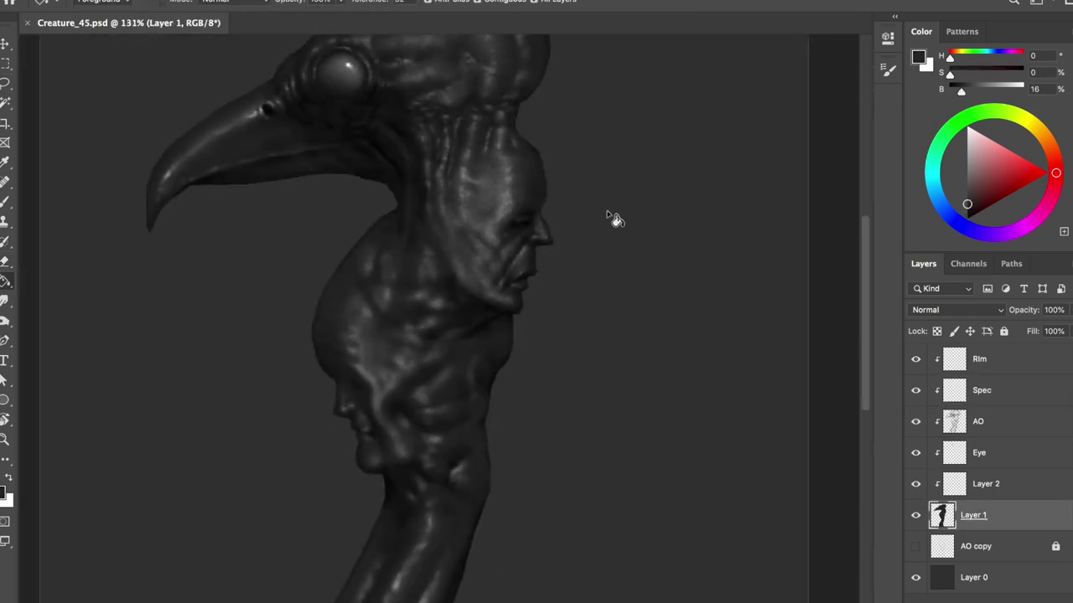
scroll(615, 219, "up", 3)
key("l")
left_click_drag(577, 211, 560, 227)
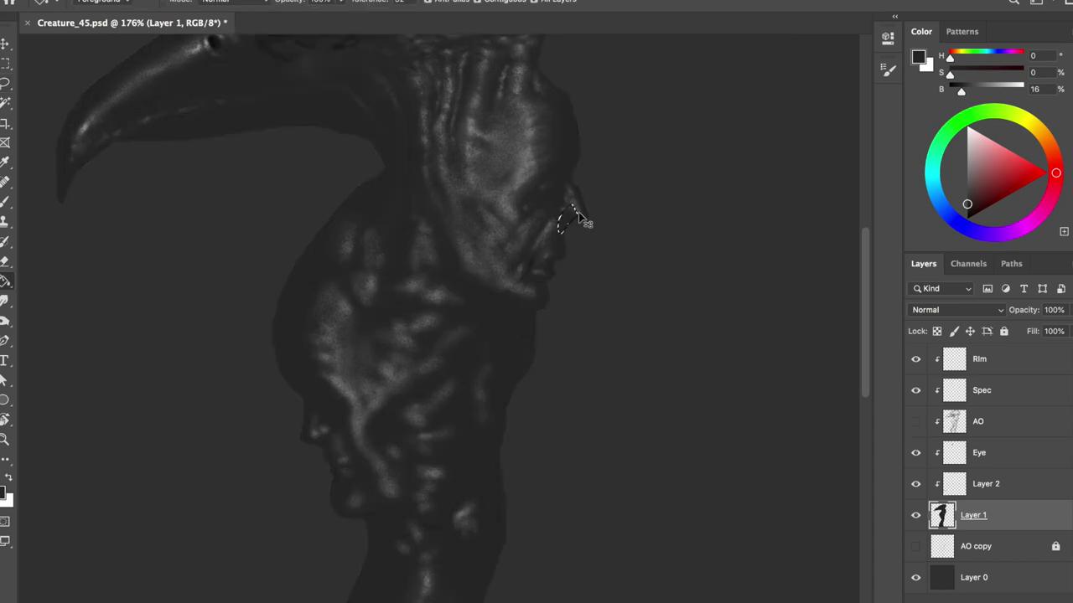
key("ctrl+shift+h")
- Lasso another small area at the nose and fill it with the dark grey tone
key("ctrl+shift+h")
key("g")
key("l")
mouse_move(582, 148)
left_mouse_down()
mouse_move(589, 180)
mouse_move(573, 177)
left_mouse_up()
left_click(584, 173)
key("ctrl+shift+h")
key("ctrl+shift+h")
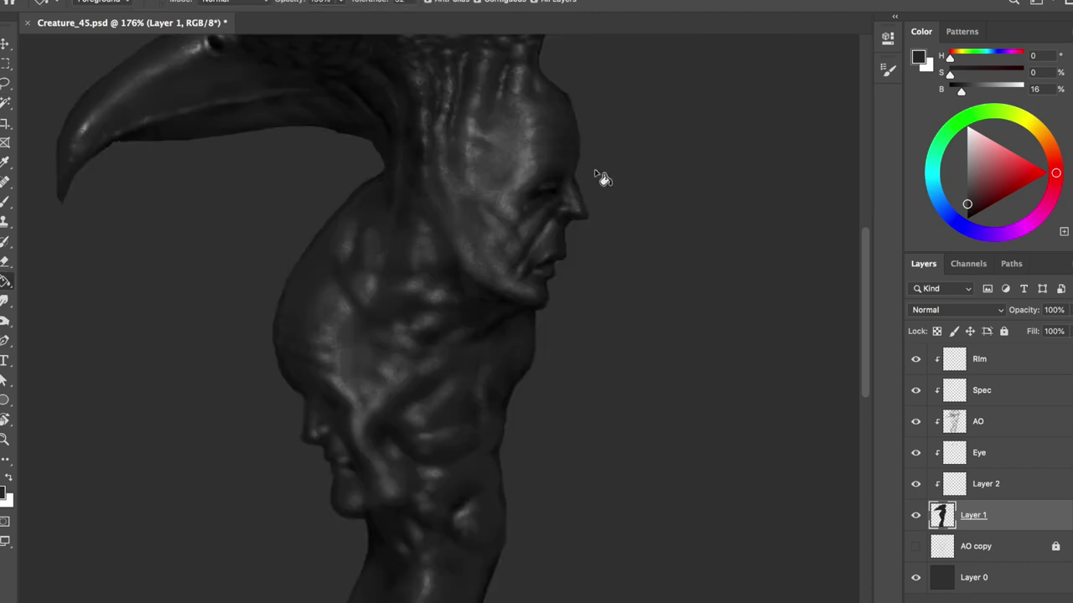
key("ctrl+shift+h")
- Fill a selection around the nose tip with dark grey and zoom back out
left_click_drag(275, 184, 290, 148)
key("g")
key("ctrl+shift+h")
scroll(401, 103, "down", 3)
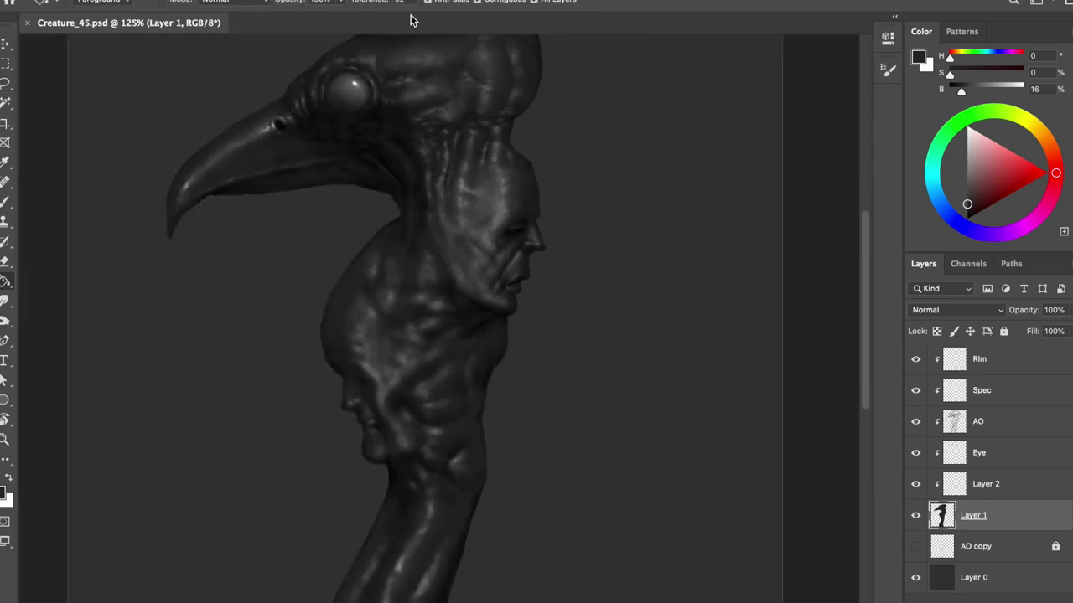
scroll(569, 131, "down", 2)
scroll(486, 184, "up", 3)
left_click(981, 390)
- Paint and erase white highlights on the Spec layer, flipping the canvas to check
key("b")
key("x")
key("e")
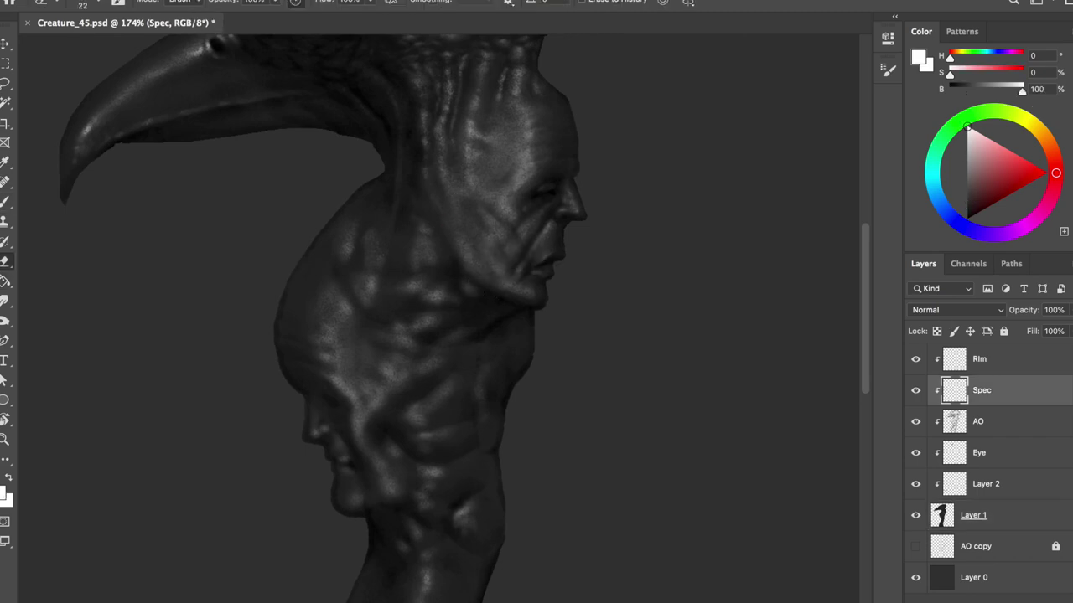
key("ctrl+shift+h")
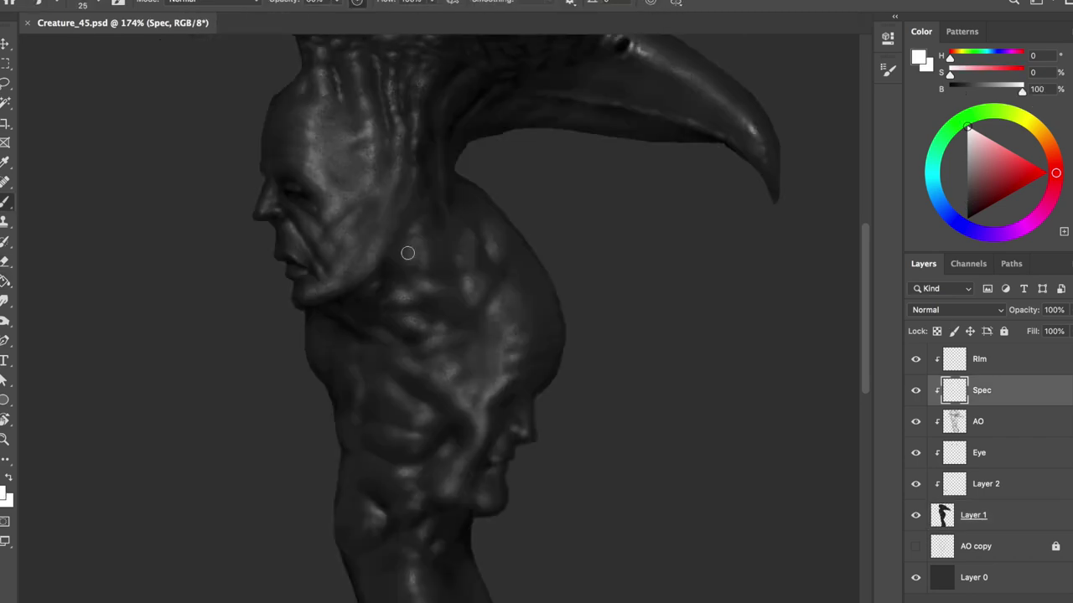
key("b")
key("e")
key("ctrl+shift+h")
key("b")
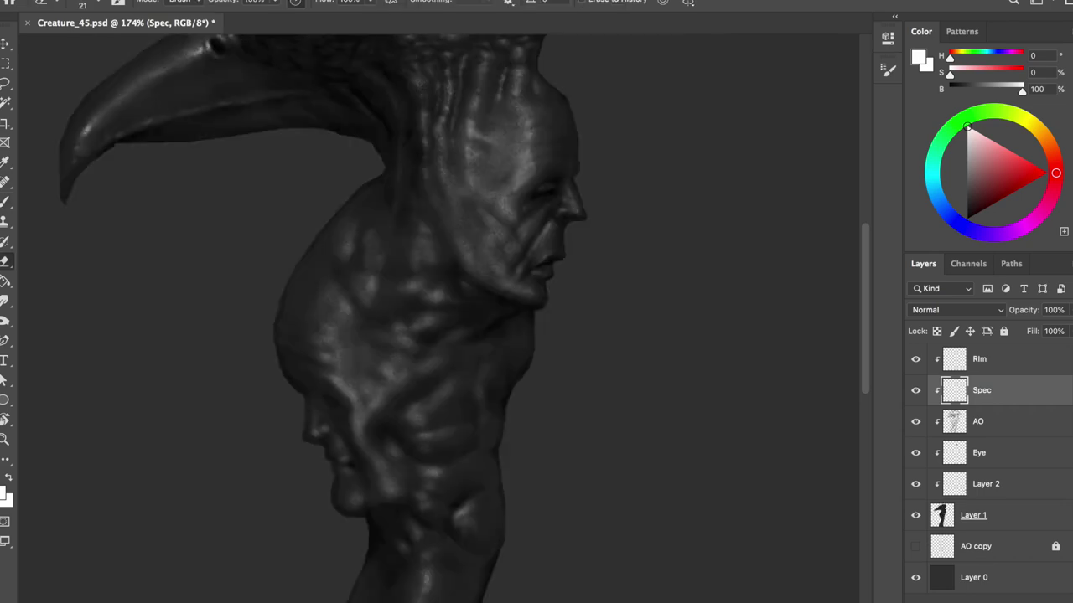
key("e")
- Refine the neck highlights with more brushing and erasing, mirroring the view again
key("b")
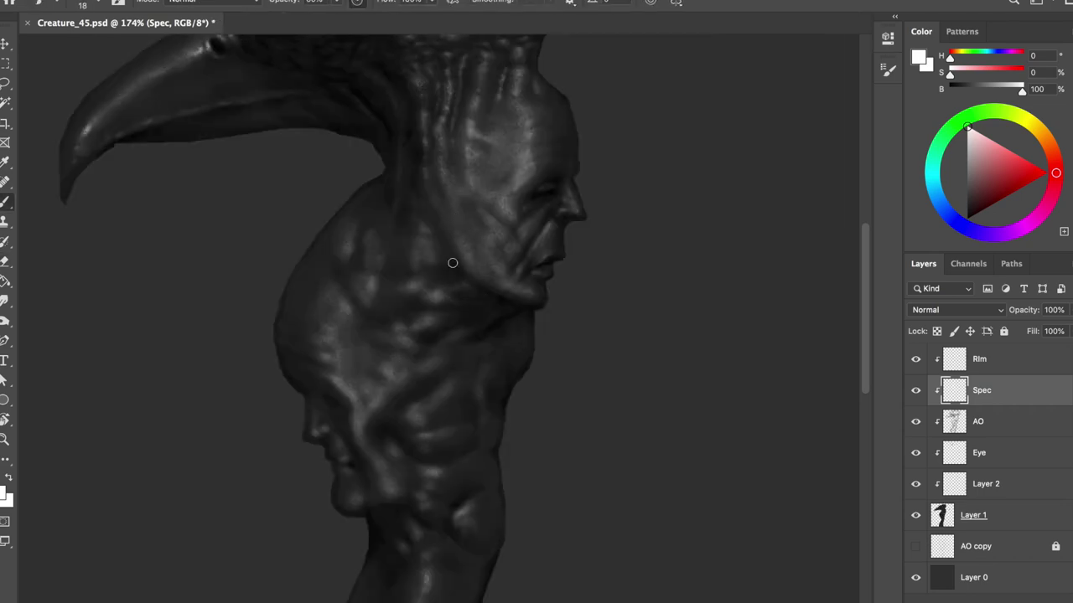
key("e")
key("ctrl+shift+h")
key("b")
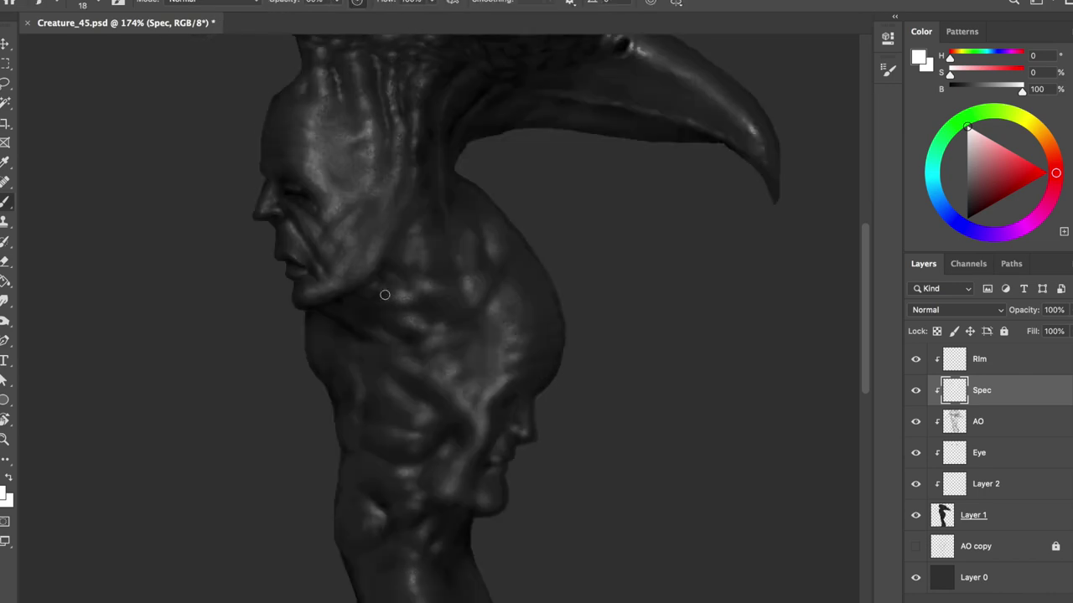
key("e")
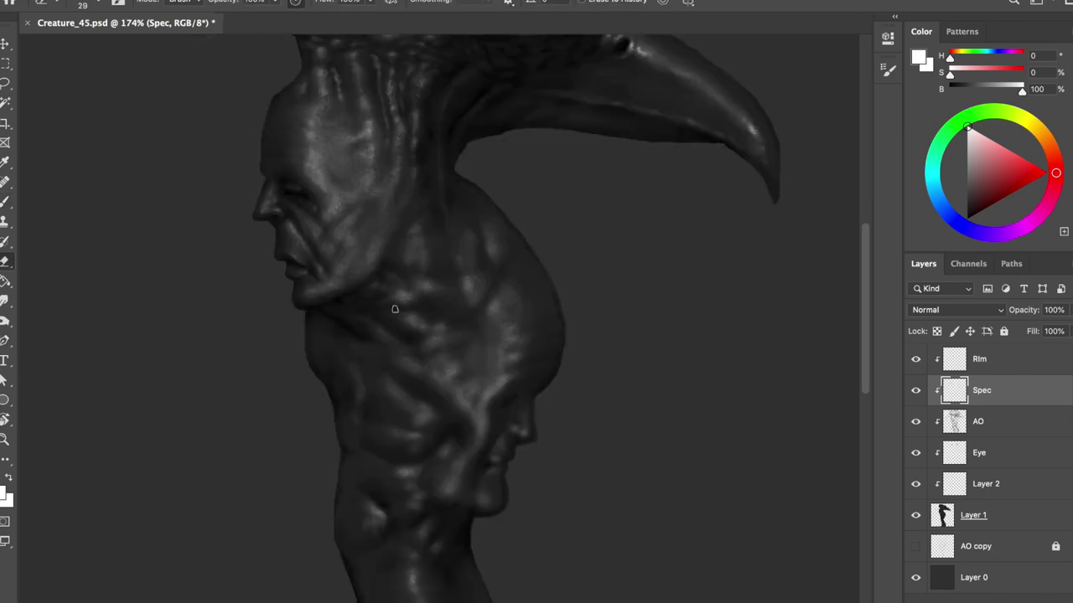
key("ctrl+shift+h")
- Paint black ambient-occlusion shading on the AO layer
left_click(953, 421)
key("b")
right_click(553, 119)
key("Escape")
key("x")
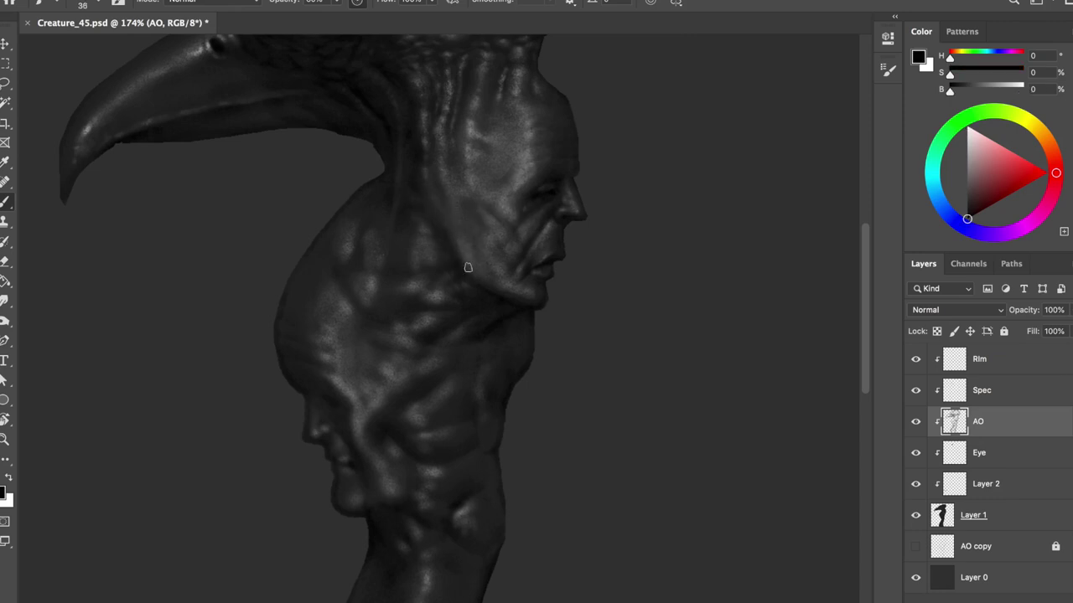
- Paint white highlights on the Spec layer with a slightly enlarged brush
left_click(958, 391)
right_click(354, 119)
key("Escape")
key("x")
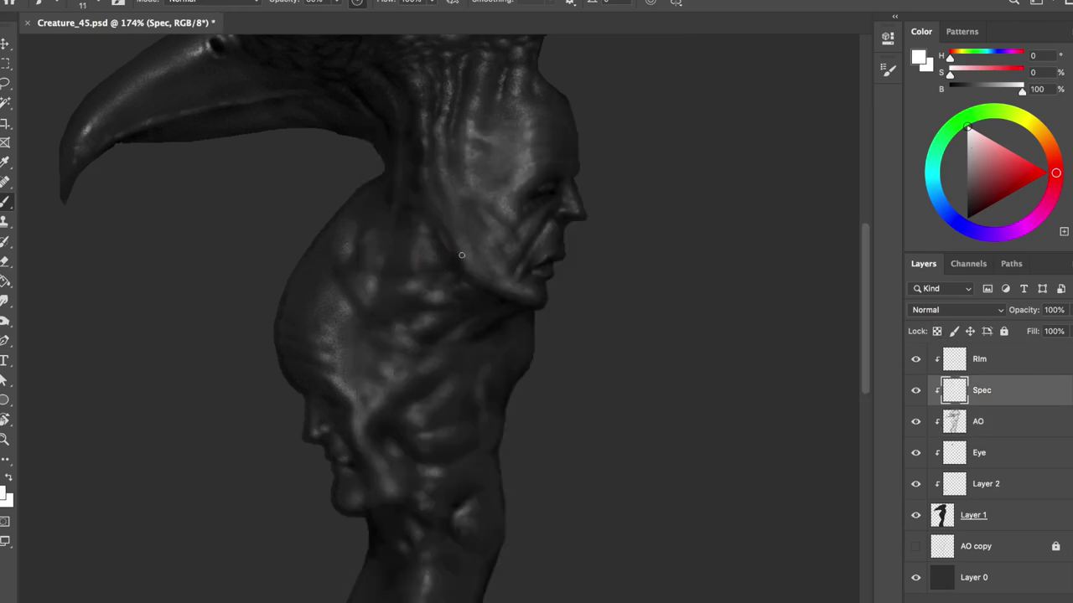
key("bracketright")
- Erase back parts of the AO shading, flipping the canvas to check proportions
key("alt+bracketleft")
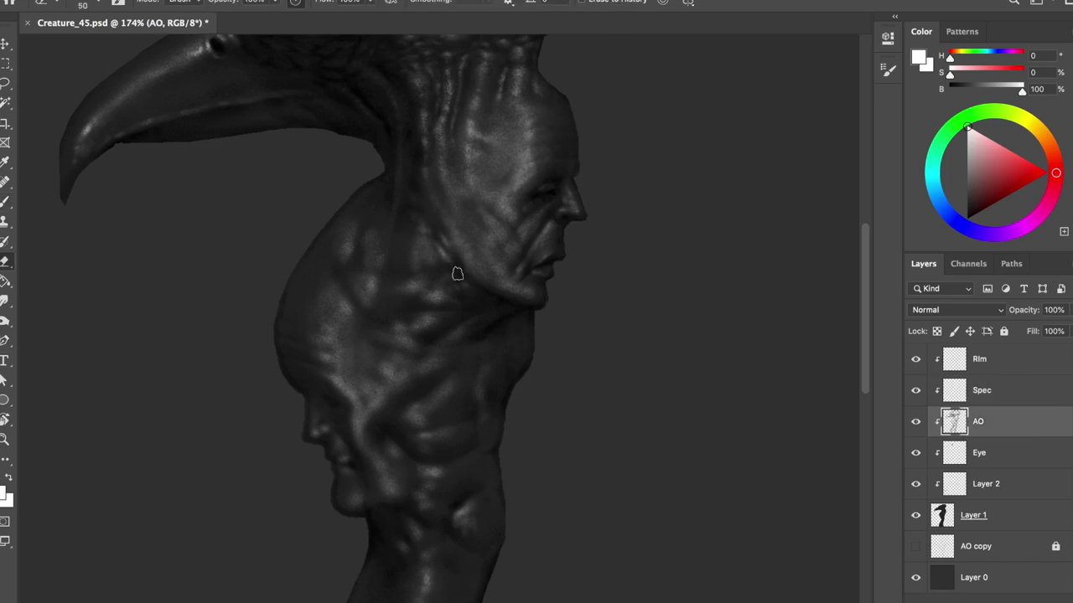
key("h")
key("h")
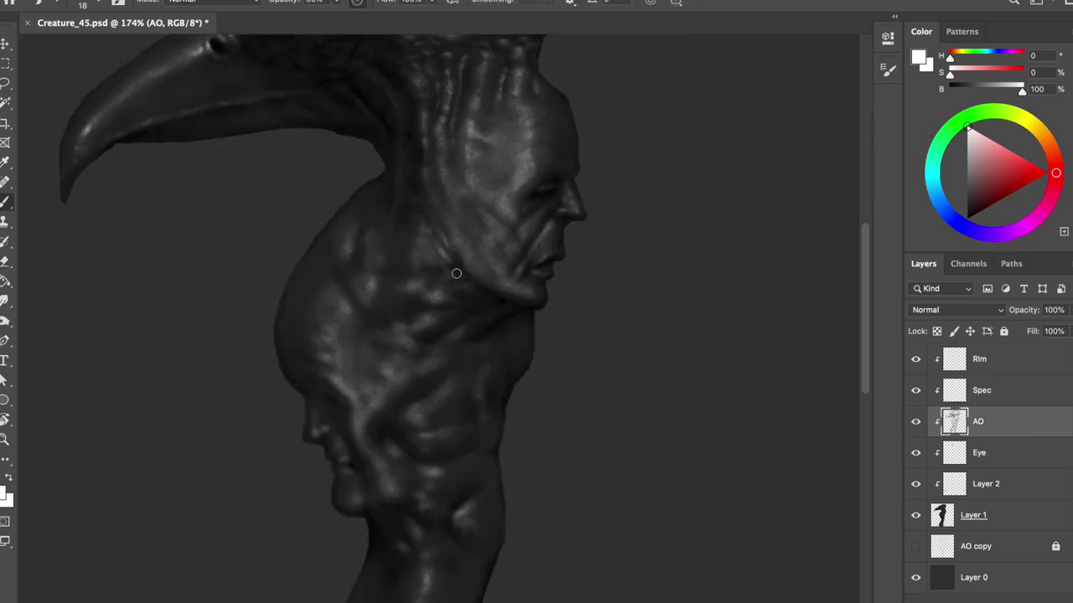
key("e")
key("h")
- Brush and erase Spec-layer highlights, mirroring the view to compare
key("alt+bracketright")
key("b")
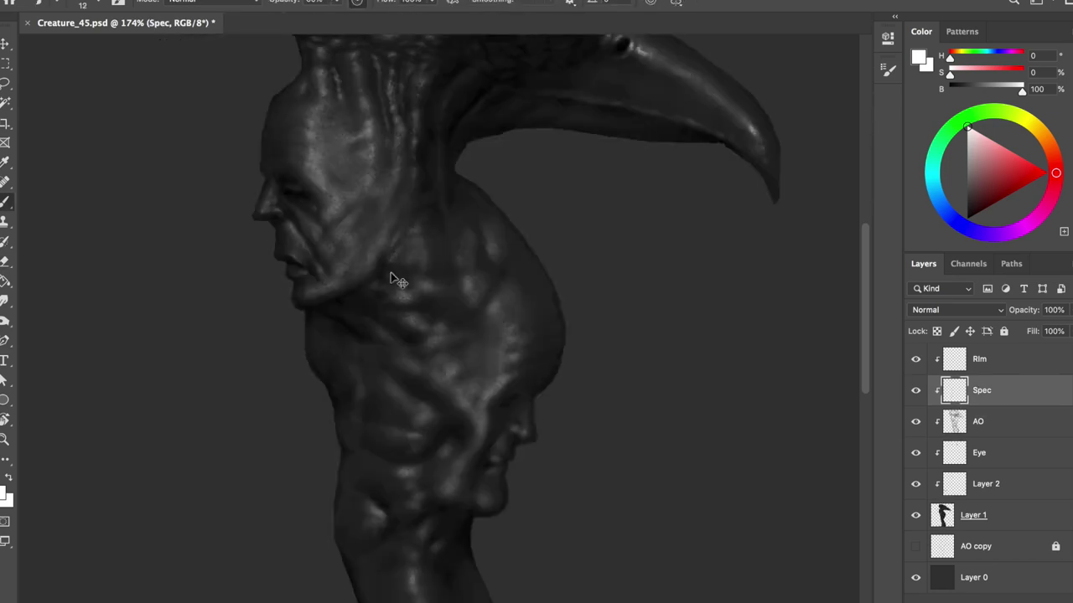
key("h")
key("e")
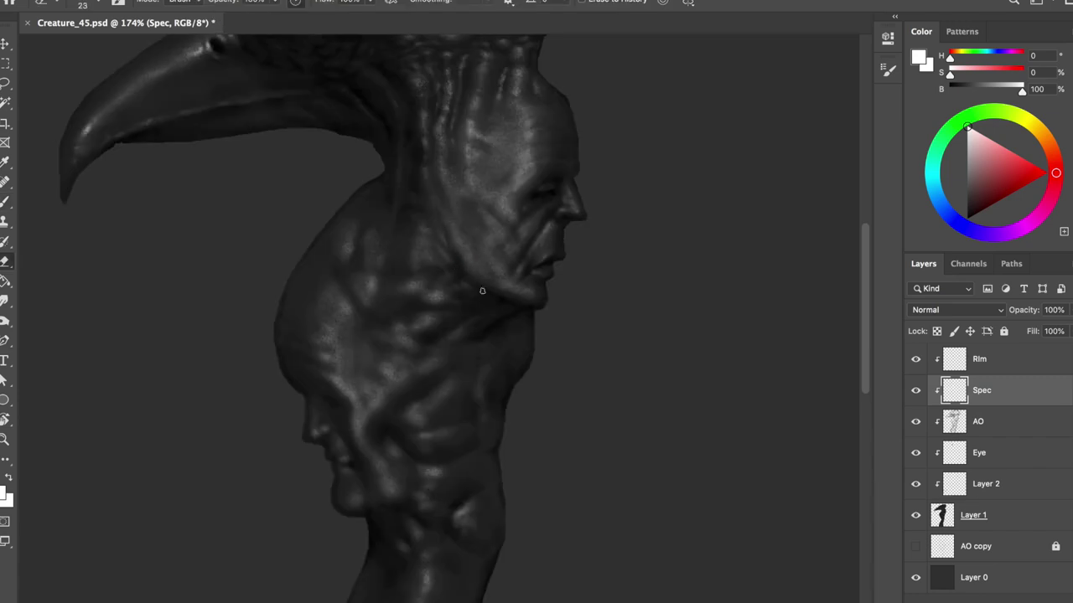
key("h")
key("b")
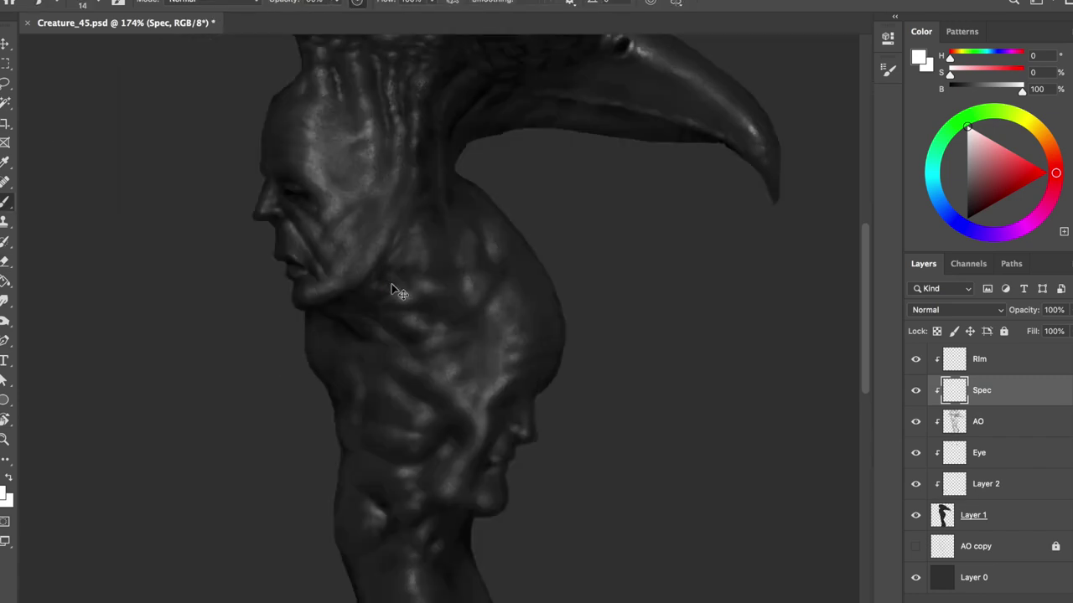
key("e")
key("h")
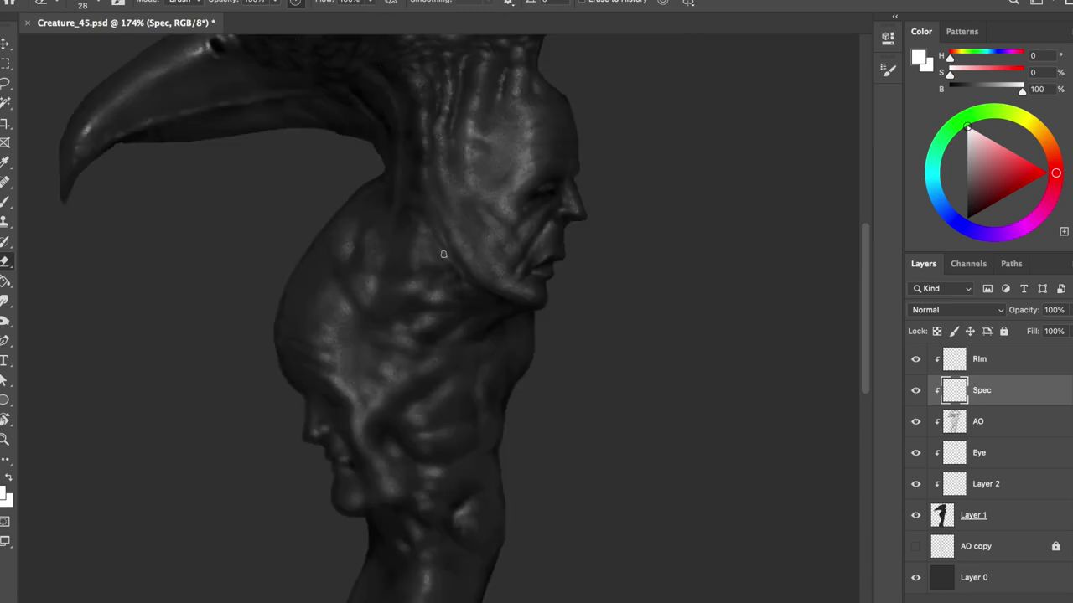
- Clean up the highlights with a smaller eraser and restore the normal view
key("bracketleft")
key("bracketleft")
key("bracketleft")
left_click_drag(470, 282, 462, 259)
key("h")
right_click(429, 264)
key("Return")
- Paint broader black shading on the AO layer with a larger brush
left_click(968, 425)
key("b")
key("x")
left_click_drag(438, 222, 425, 251)
- Refine the AO shading on the upper neck with a smaller brush, flipping to compare
key("h")
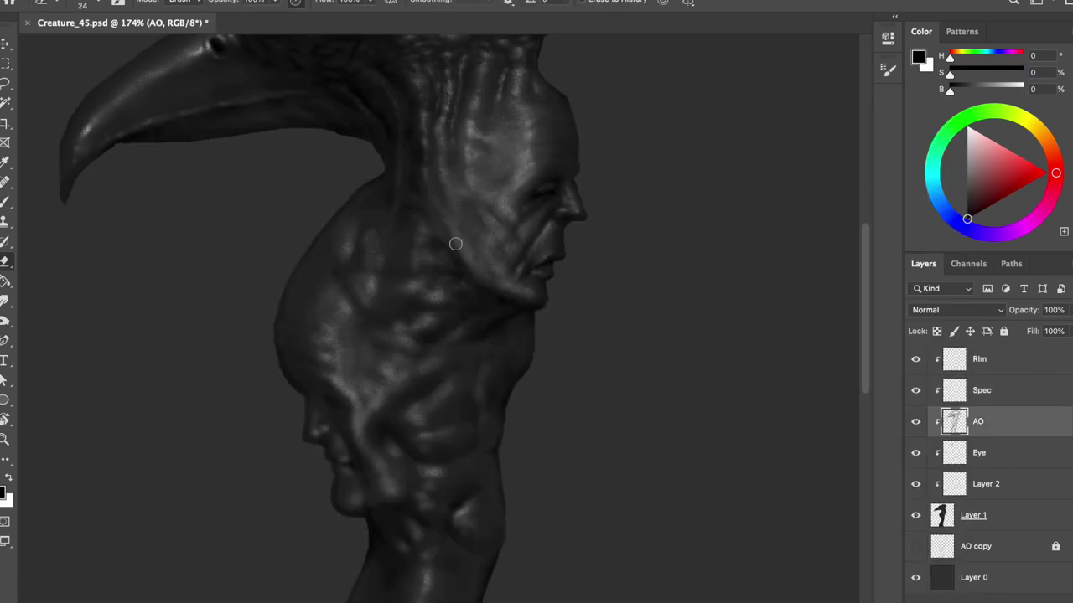
key("e")
key("h")
scroll(364, 185, "up", 2)
scroll(321, 171, "up", 3)
key("b")
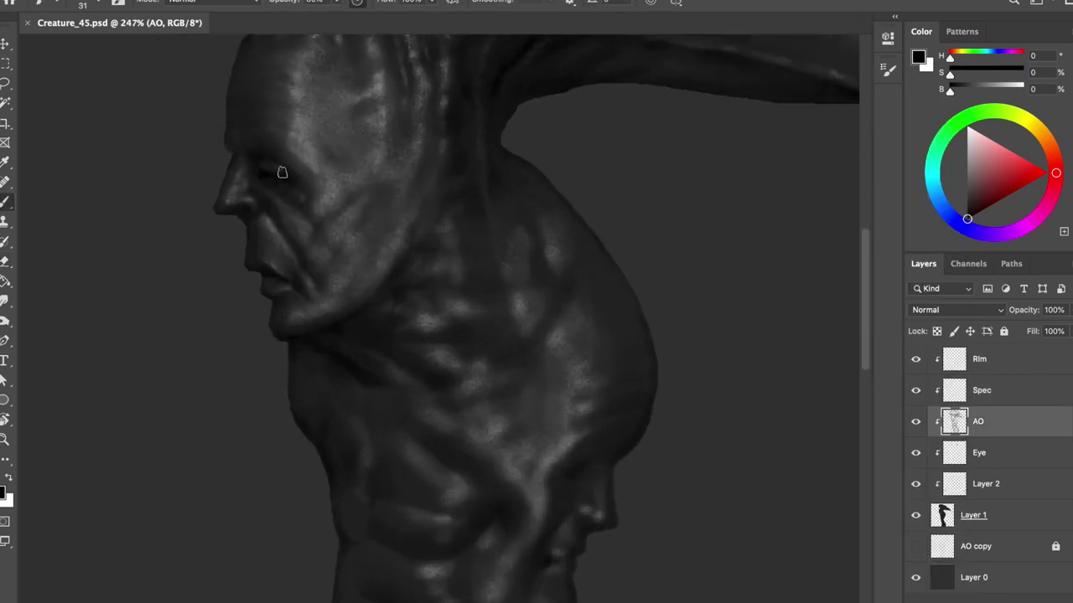
key("bracketleft")
key("alt+bracketright")
key("h")
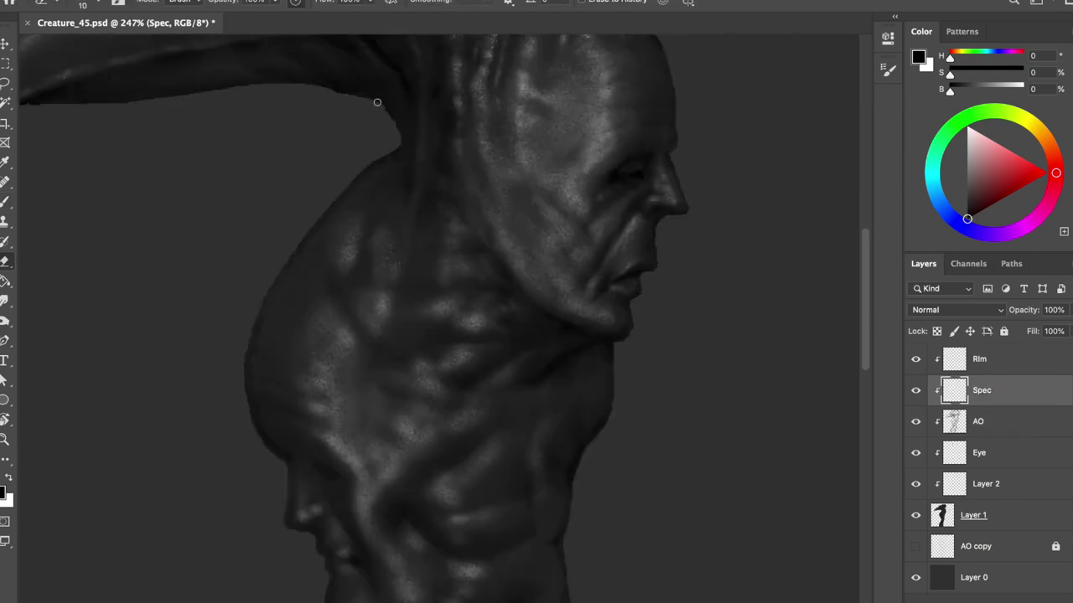
key("alt+bracketleft")
scroll(352, 251, "down", 3)
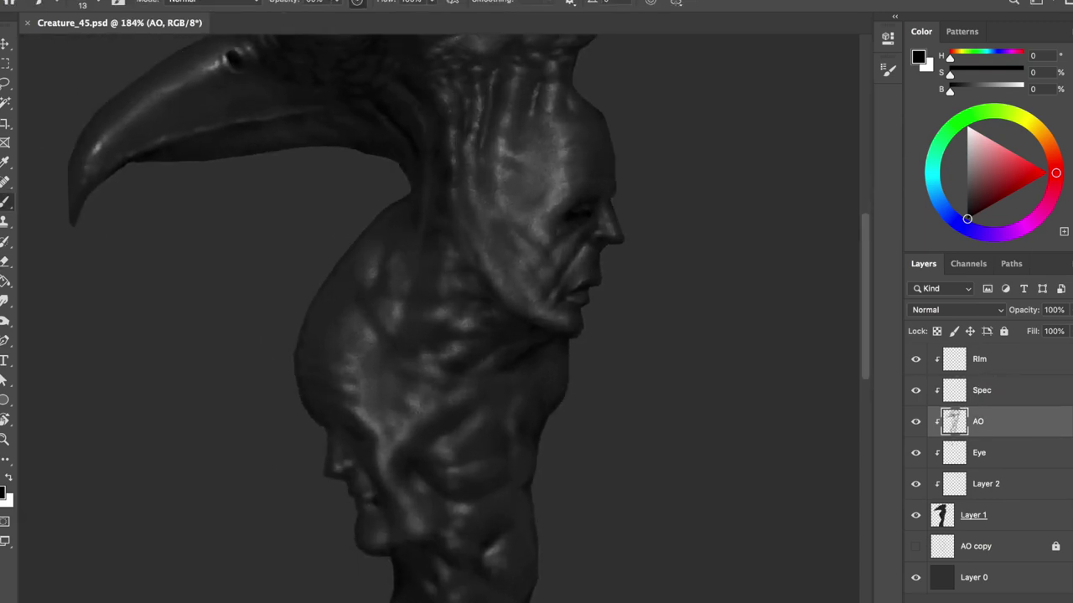
- Paint larger white highlights on the Spec layer and erase the excess, checking mirrored
key("alt+bracketright")
key("x")
scroll(455, 196, "up", 2)
left_click_drag(455, 195, 469, 206)
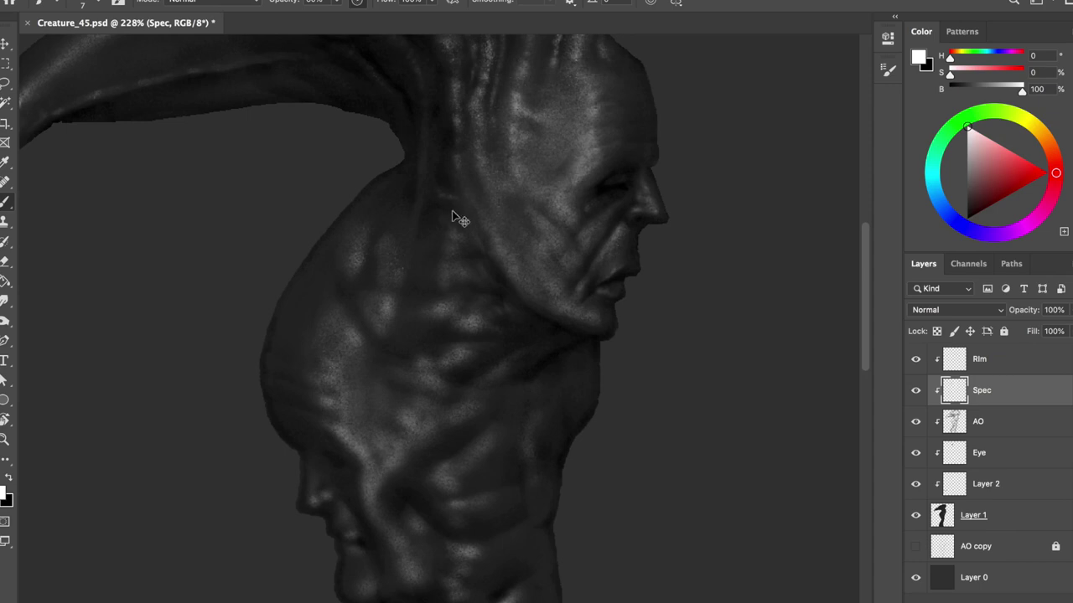
key("e")
scroll(469, 209, "down", 2)
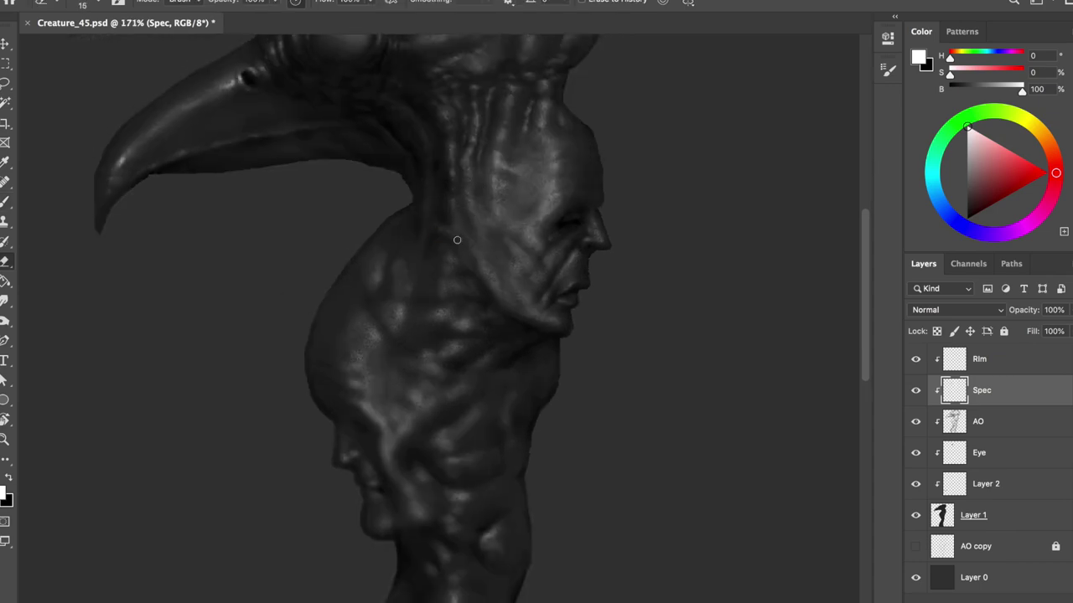
key("h")
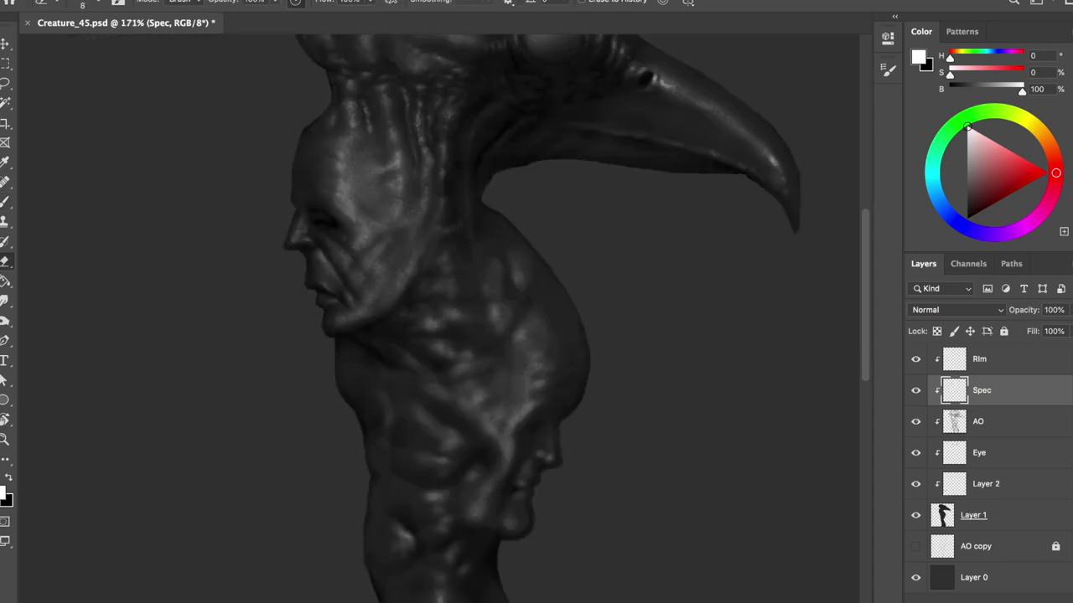
key("b")
key("h")
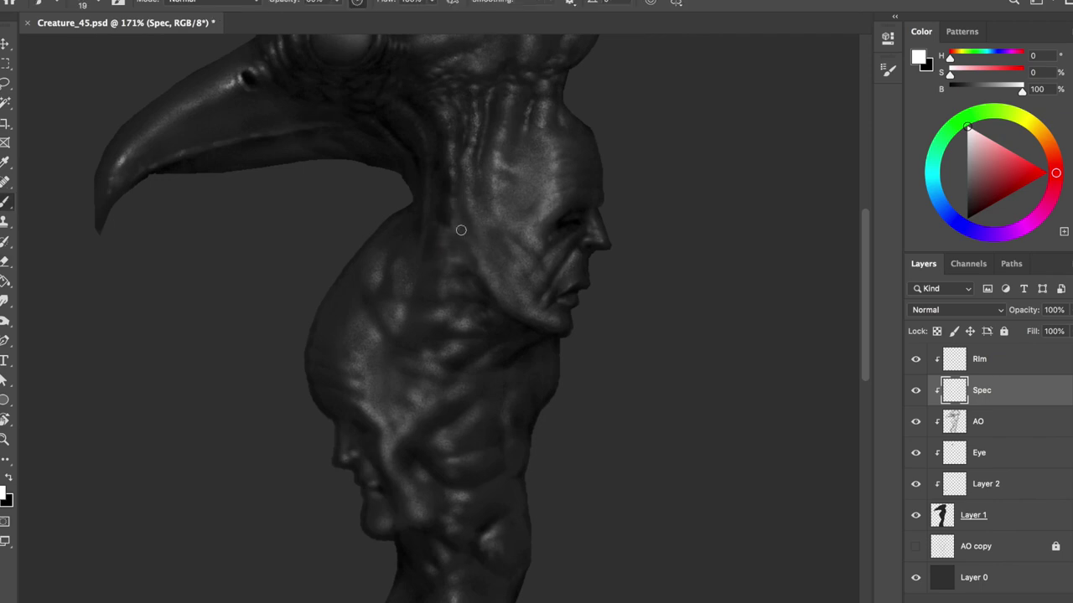
- Finish the highlights with alternating painting and erasing, then save the document
key("h")
key("e")
key("b")
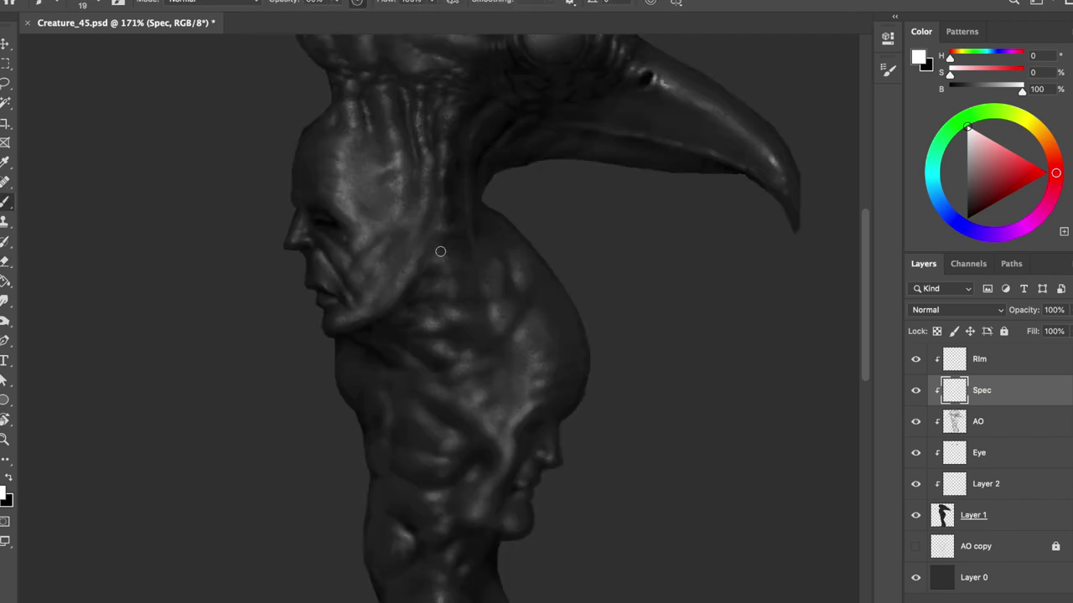
key("e")
scroll(433, 205, "down", 2)
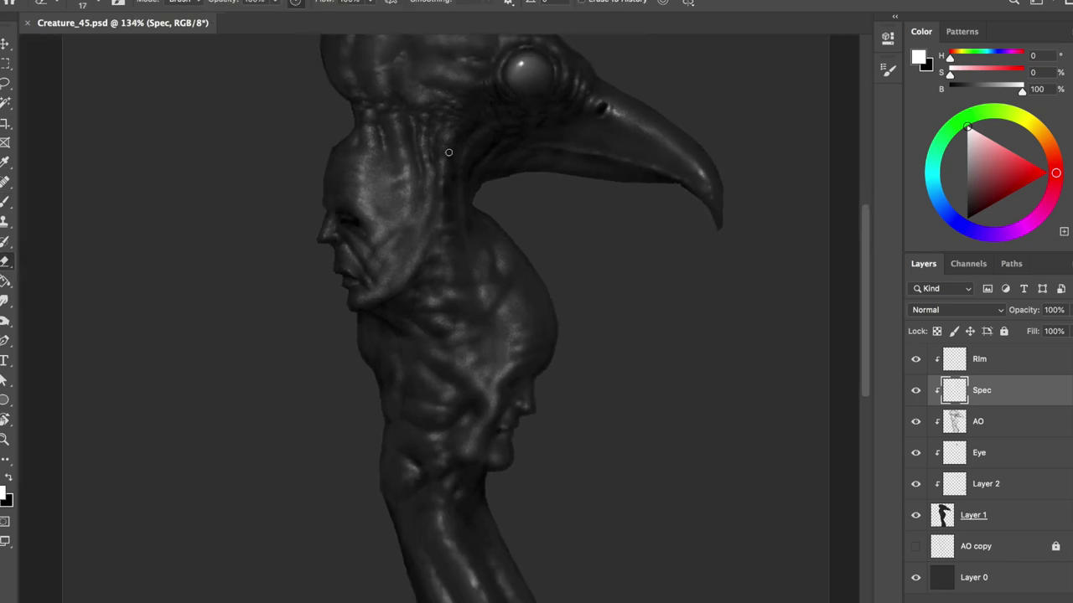
key("b")
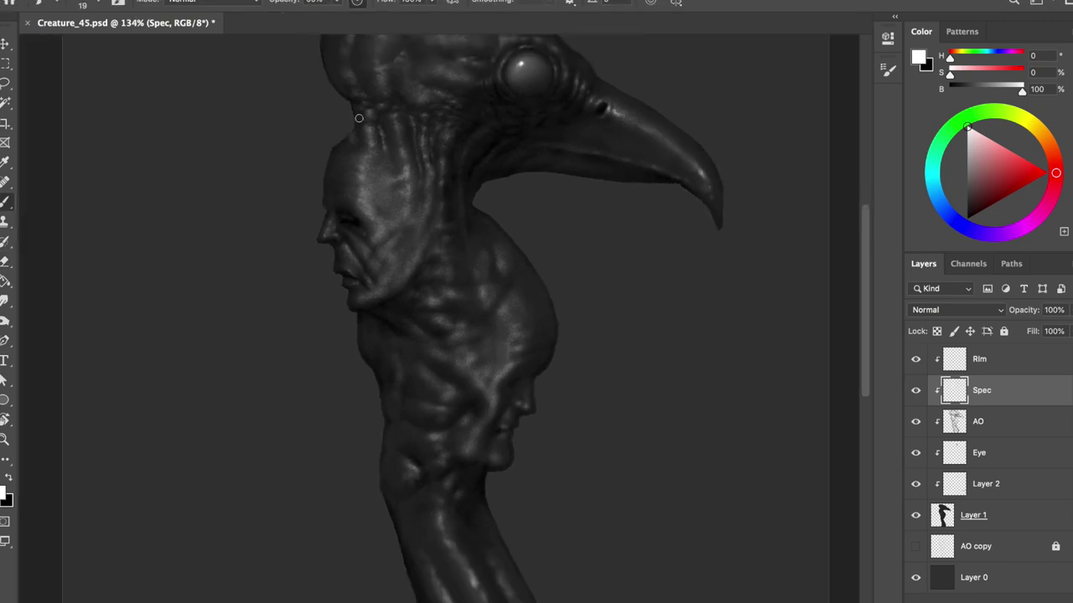
key("h")
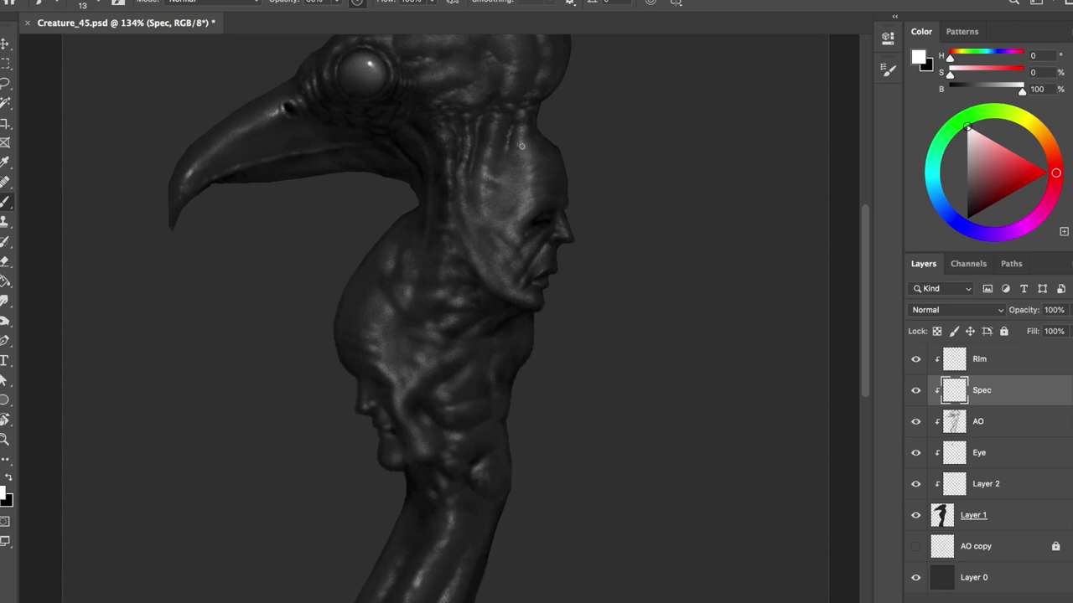
key("ctrl+s")
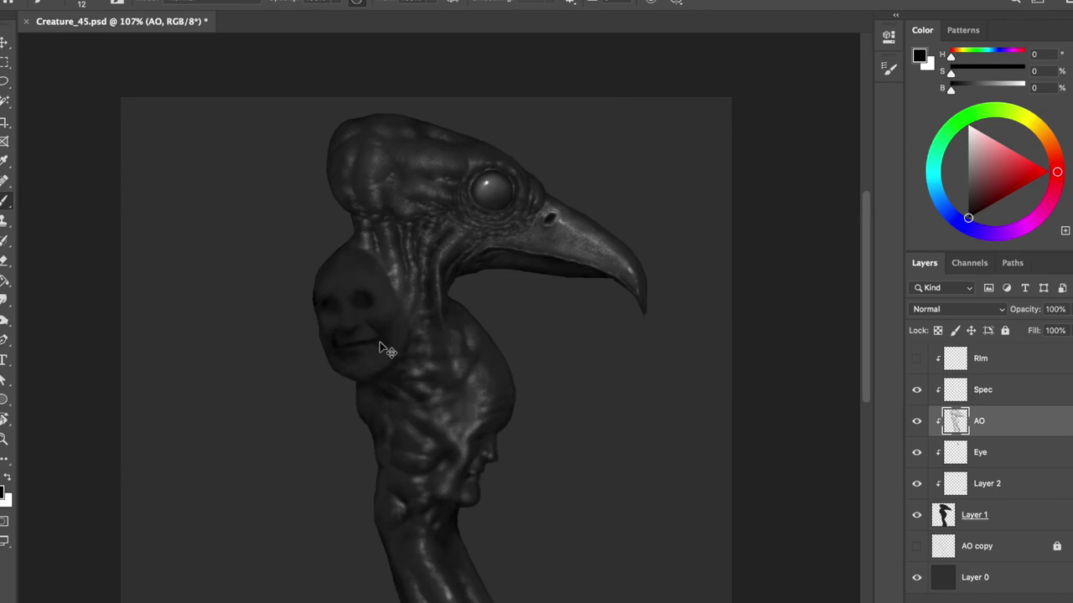
- Erase AO shading to carve sunken eye sockets and a toothy grin, flipping to compare
key("h")
scroll(491, 378, "up", 3)
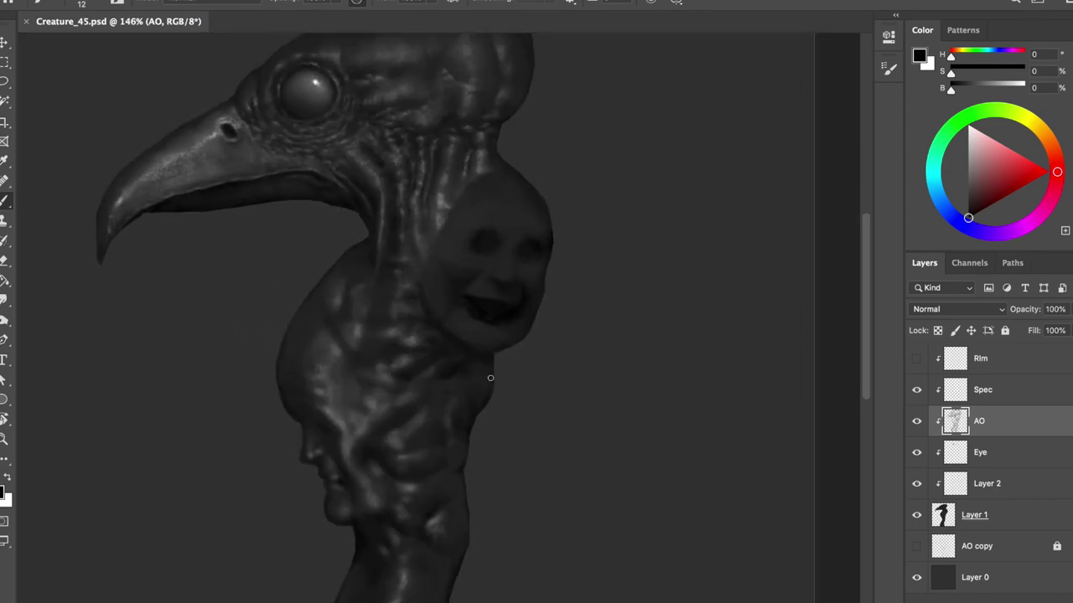
key("h")
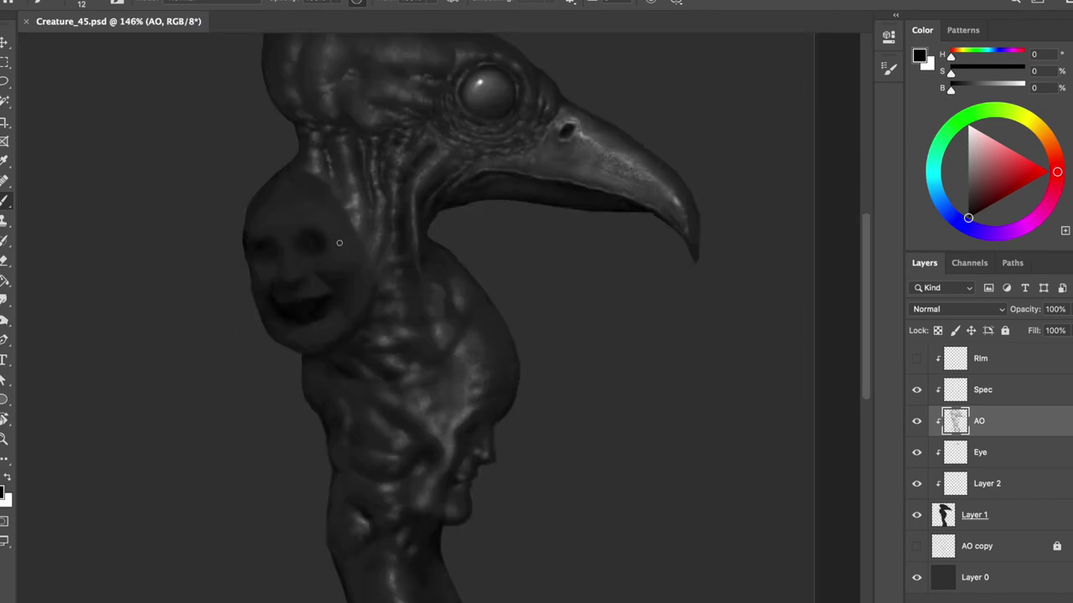
key("e")
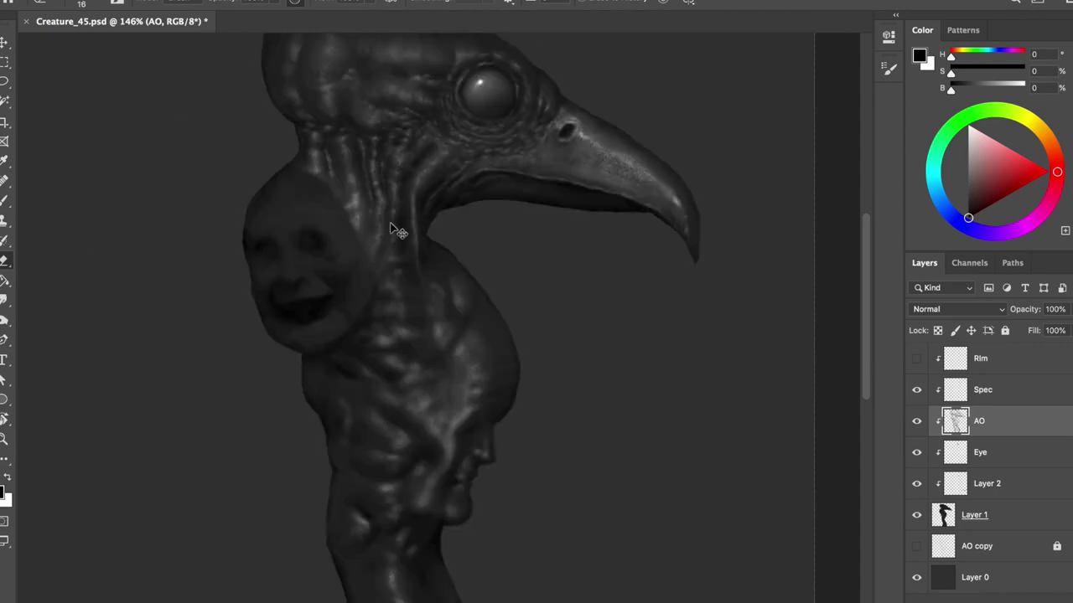
key("h")
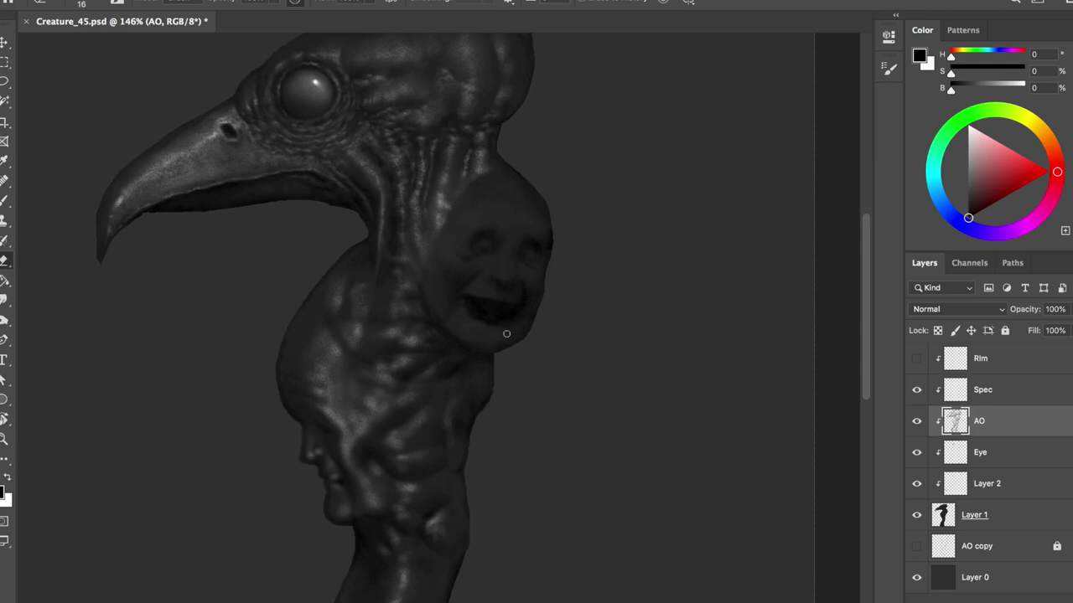
key("h")
key("h")
key("h")
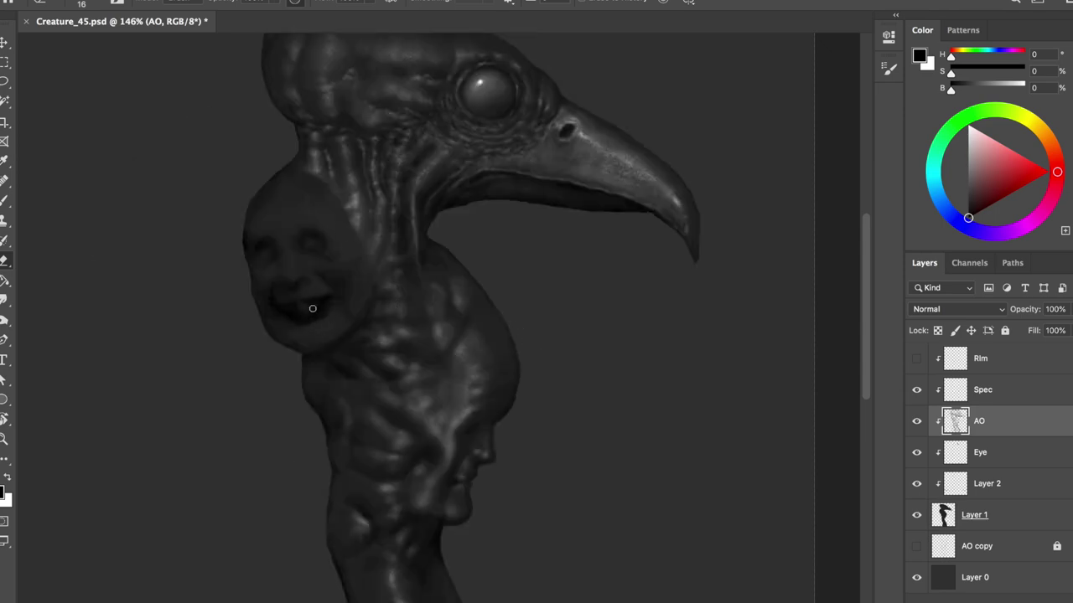
left_click_drag(294, 312, 285, 313)
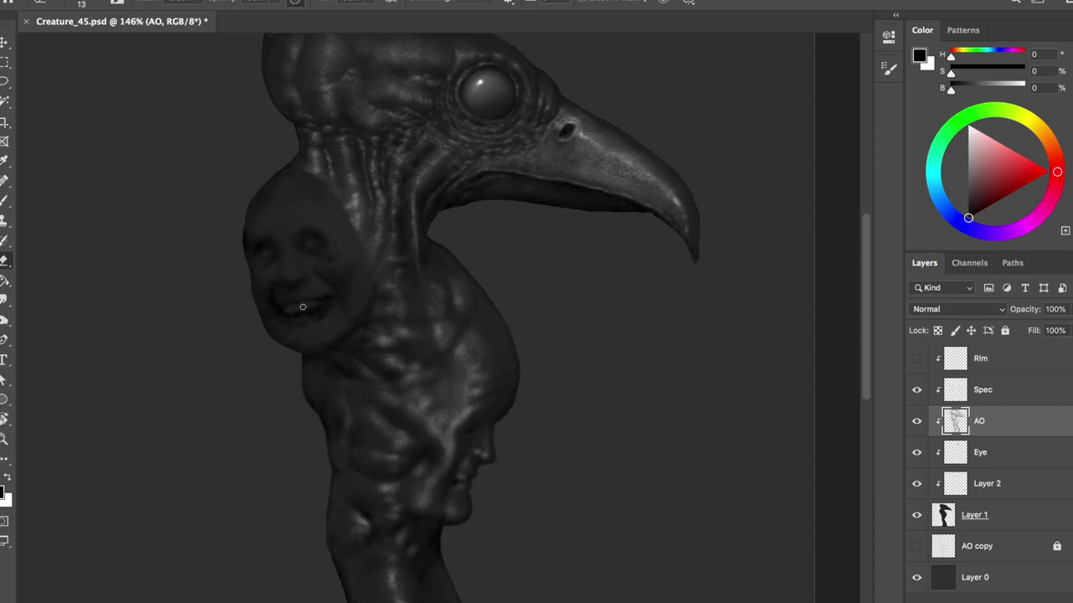
- Deepen the AO shading around the neck face with a larger brush, mirroring the canvas to check it
key("h")
key("b")
key("h")
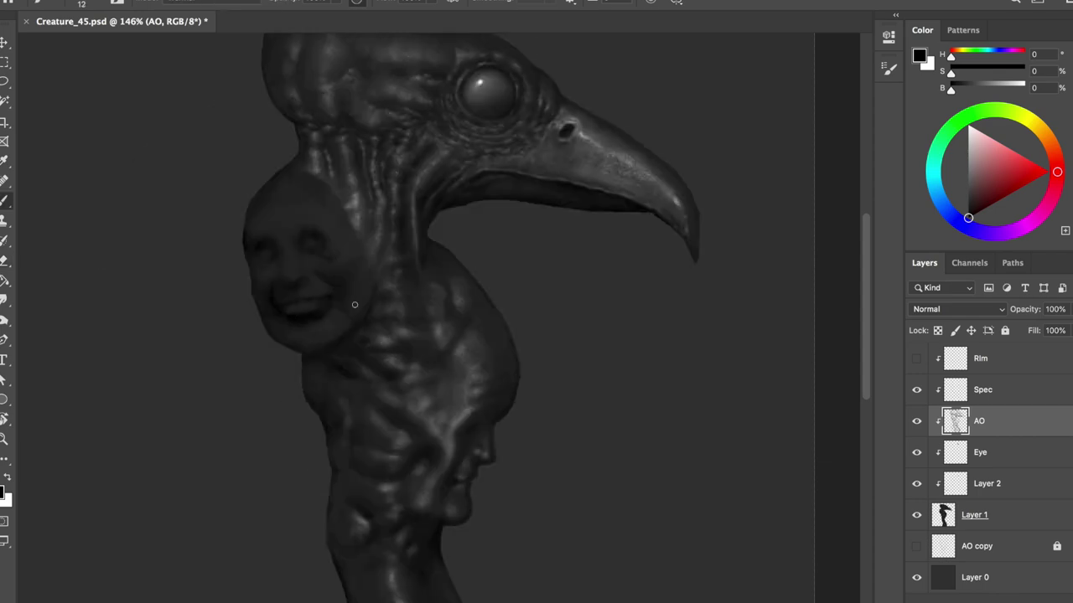
key("bracketright")
key("h")
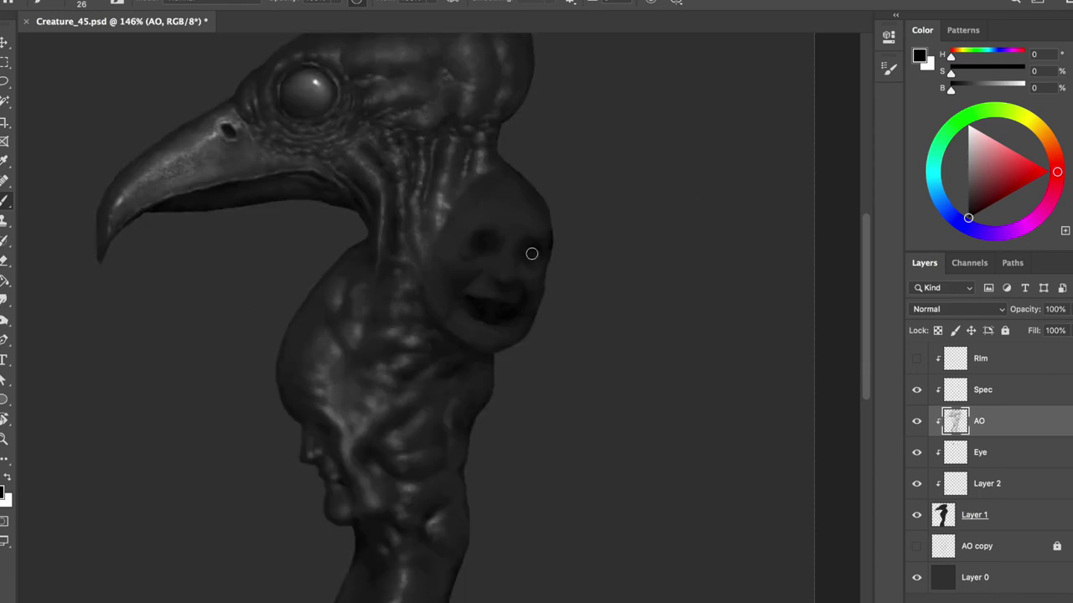
key("h")
right_click(502, 153)
key("Escape")
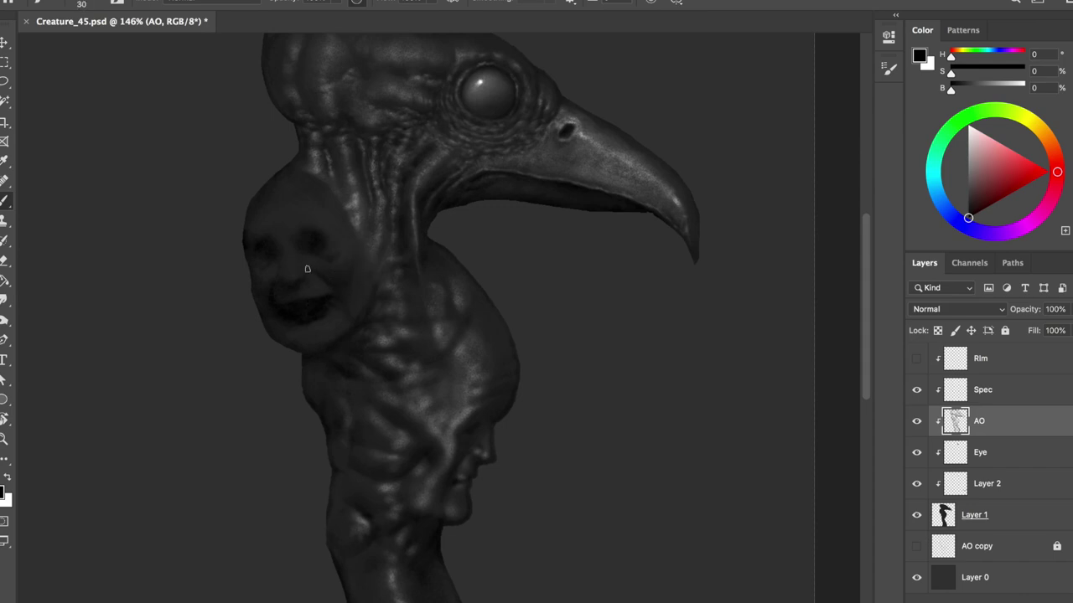
- Refine the AO shadows by alternating eraser and a size-20 brush, flipping the canvas to compare
key("e")
key("h")
key("h")
key("ctrl+s")
key("b")
left_click_drag(354, 311, 347, 306)
key("e")
key("ctrl+shift+h")
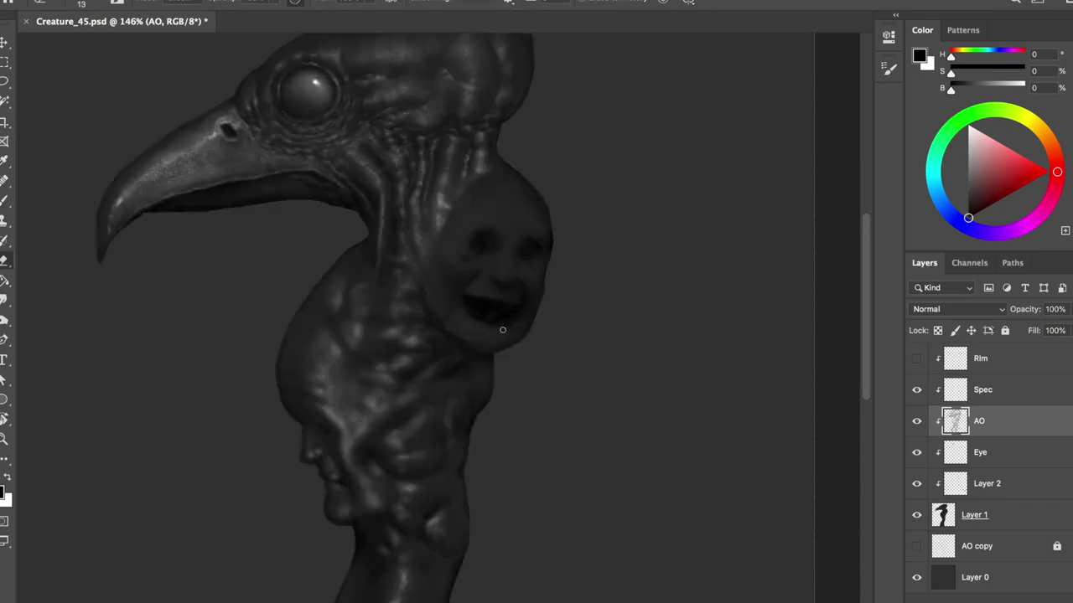
key("ctrl+shift+h")
key("b")
key("bracketright")
key("bracketright")
key("bracketright")
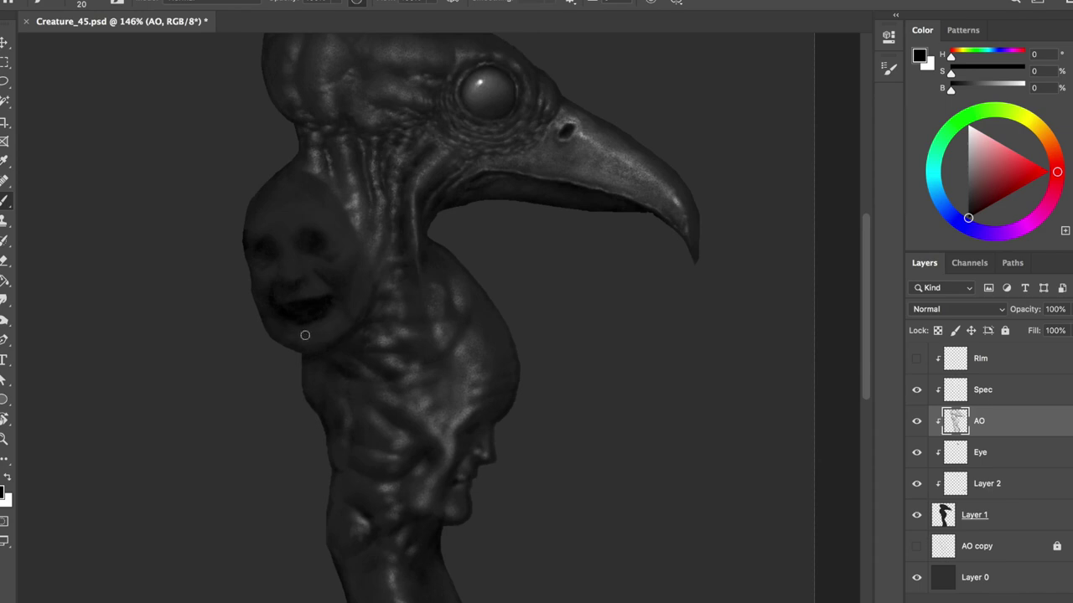
key("ctrl+shift+h")
key("ctrl+shift+h")
key("ctrl+shift+h")
key("ctrl+shift+h")
key("ctrl+shift+h")
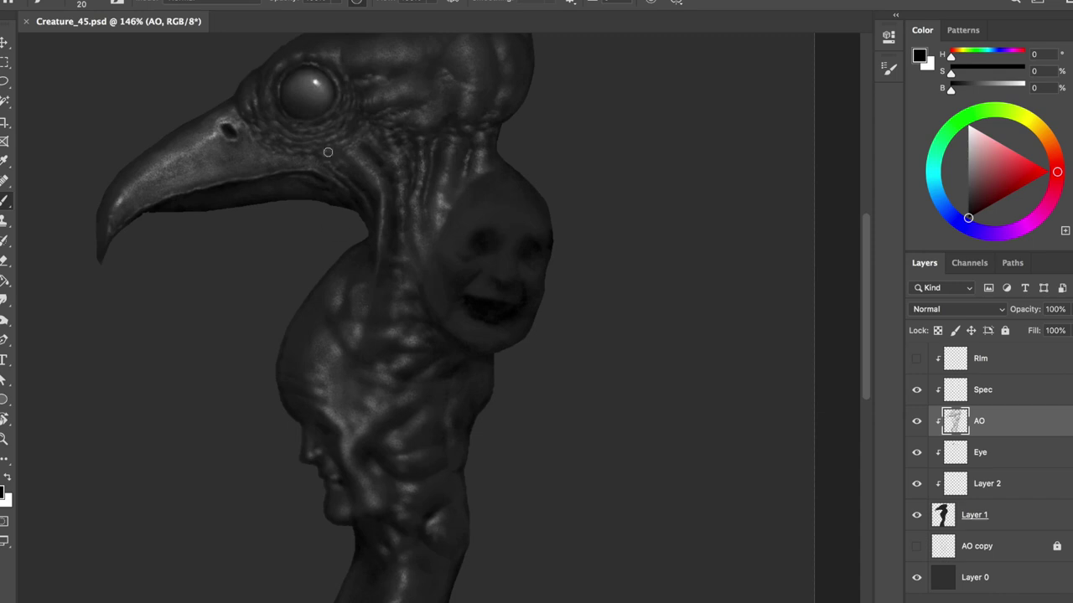
- Move to the Spec layer with white as the paint colour and a slightly smaller brush
key("alt+bracketright")
key("x")
key("bracketleft")
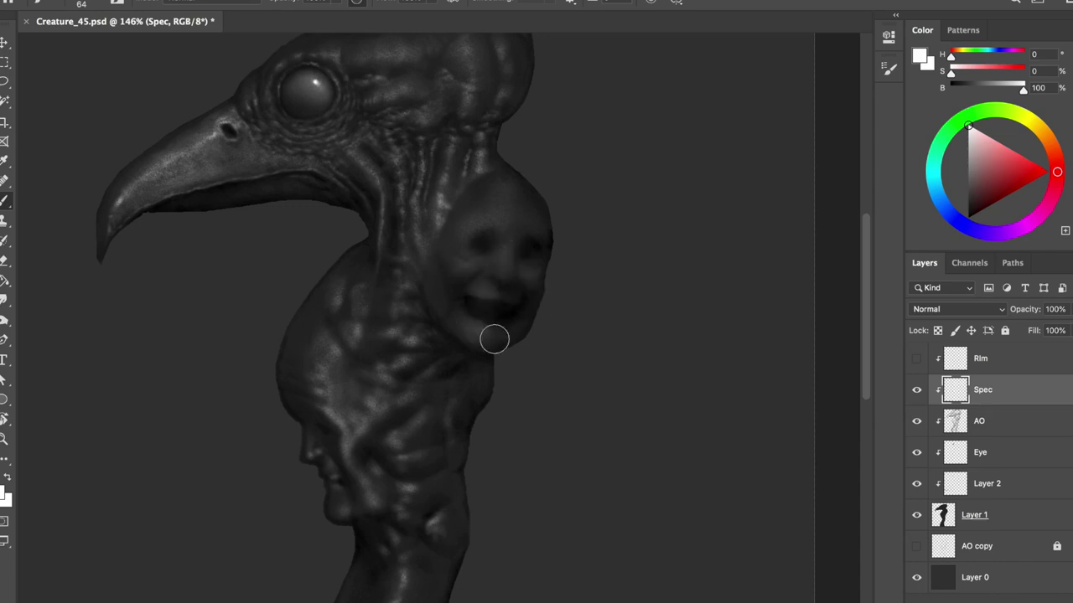
- Begin painting faint specular highlights on the neck face with a brush of about 20
key("ctrl+shift+h")
left_click_drag(299, 256, 277, 257)
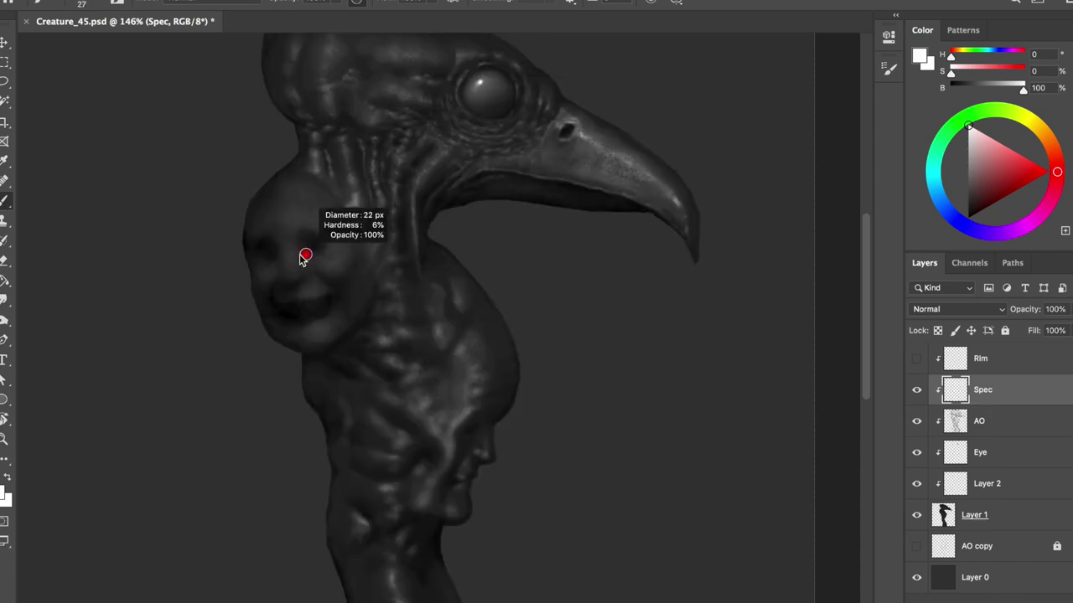
key("e")
right_click(260, 226)
key("Escape")
key("b")
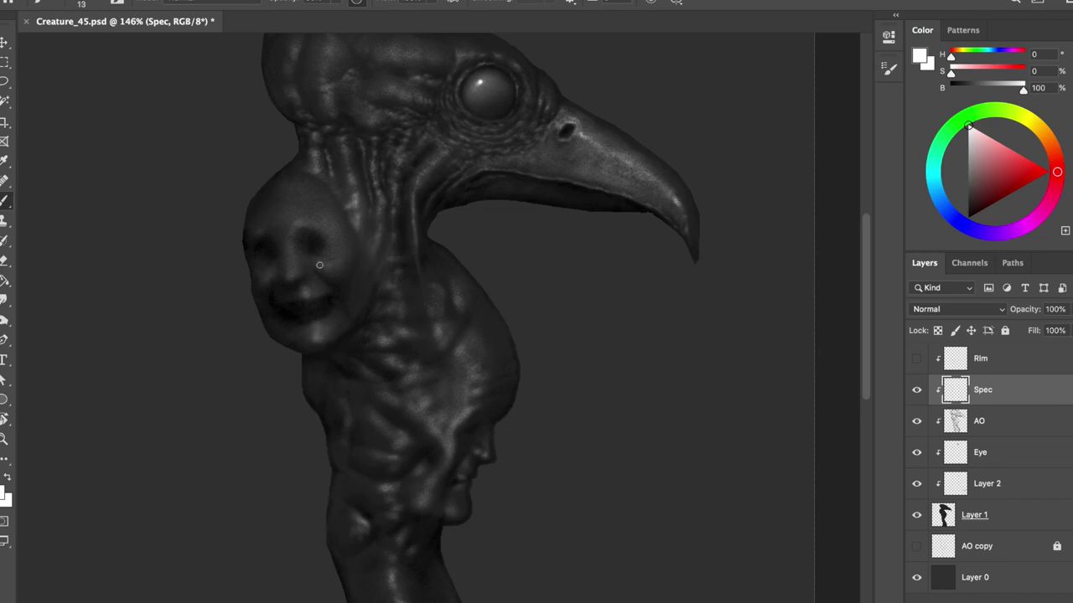
key("bracketleft")
key("ctrl+shift+h")
- Erase highlights from the small face's mouth and eye sockets to keep them dark
key("e")
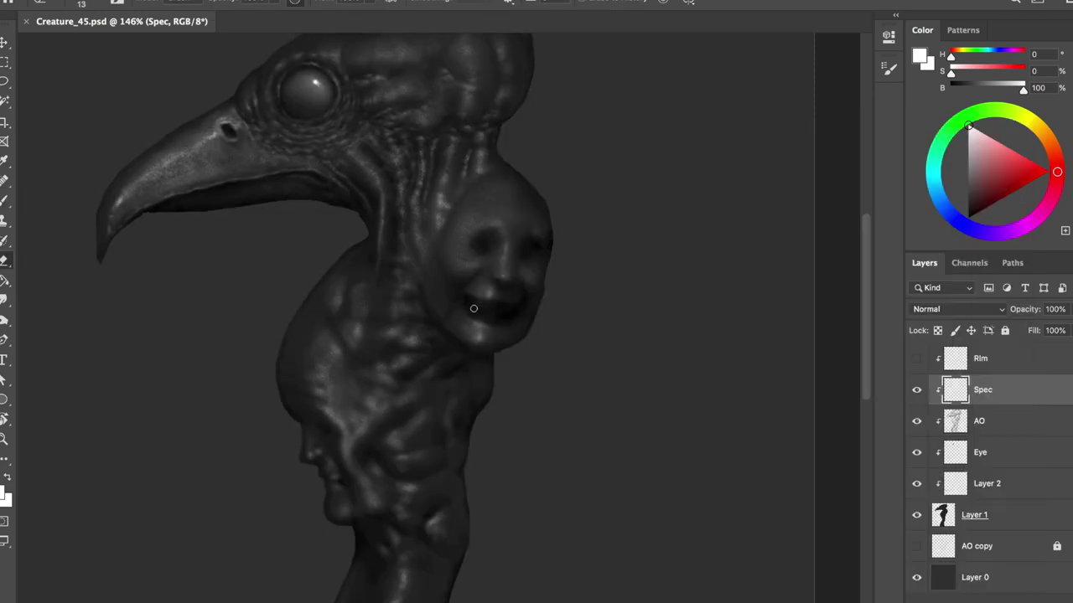
left_click_drag(472, 304, 482, 323)
left_click_drag(496, 238, 472, 243)
key("bracketright")
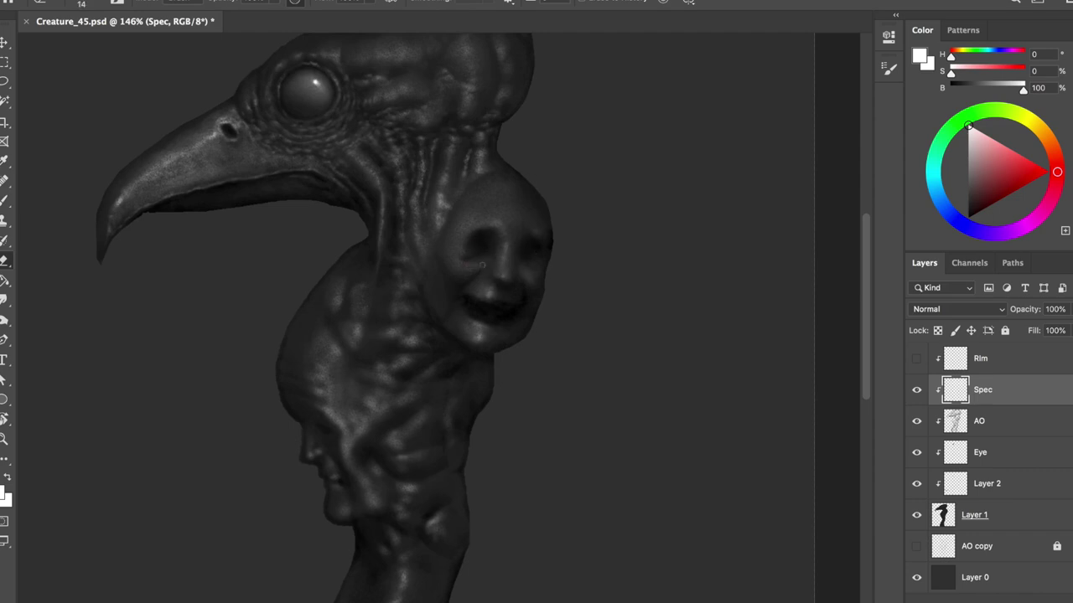
key("bracketright")
key("bracketright")
key("ctrl+shift+h")
key("ctrl+shift+h")
key("ctrl+shift+h")
key("b")
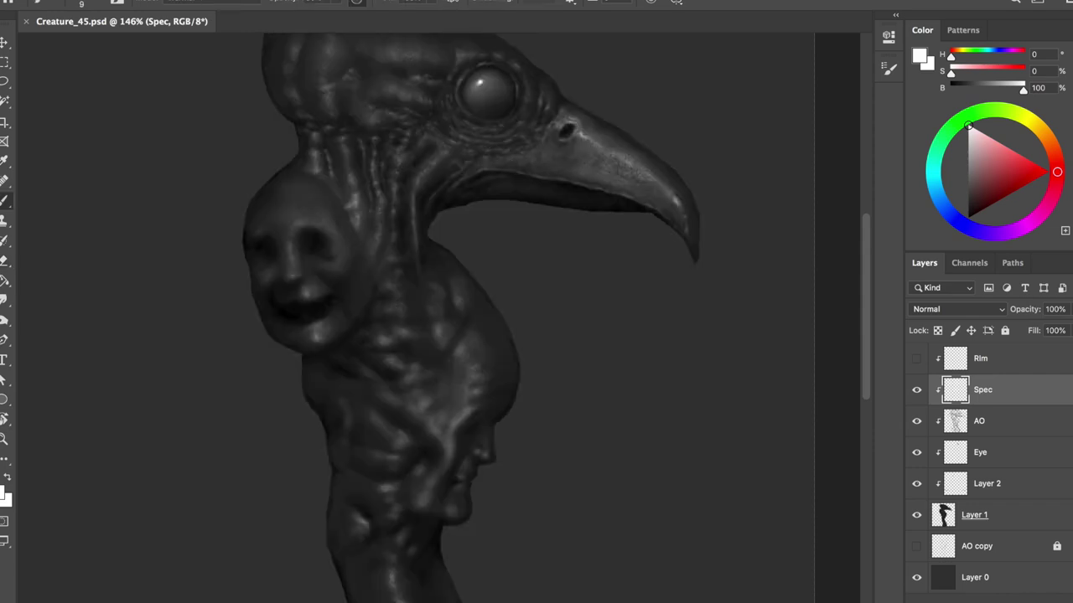
key("bracketleft")
key("bracketleft")
key("bracketleft")
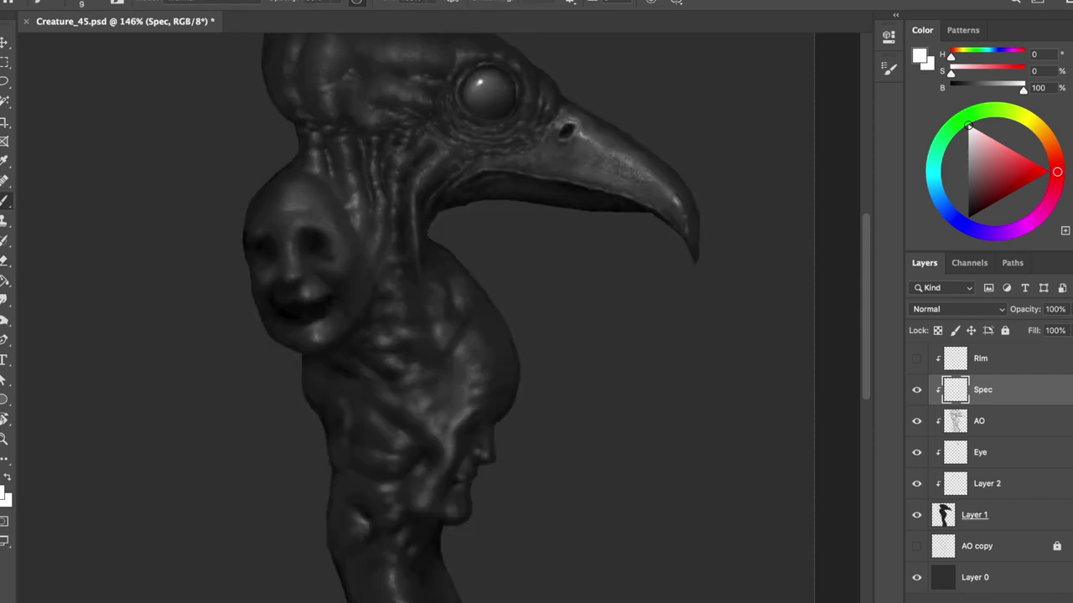
- Shape the highlights further with a size-20 brush and eraser, mirroring the canvas to check
key("ctrl+shift+h")
key("ctrl+shift+h")
key("e")
key("b")
key("bracketright")
key("bracketright")
key("ctrl+shift+h")
key("e")
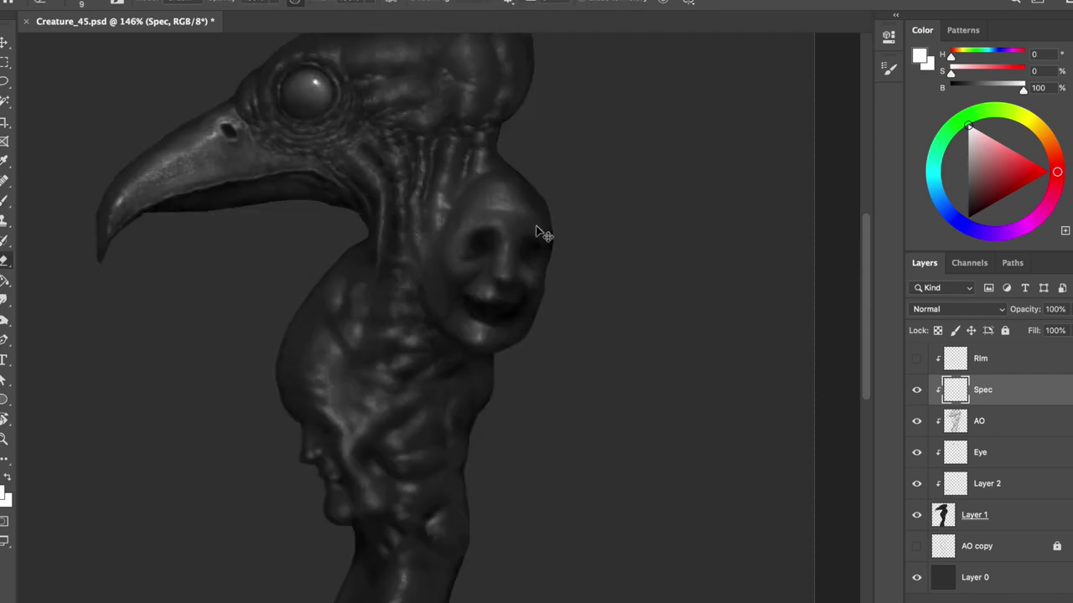
key("ctrl+shift+h")
key("b")
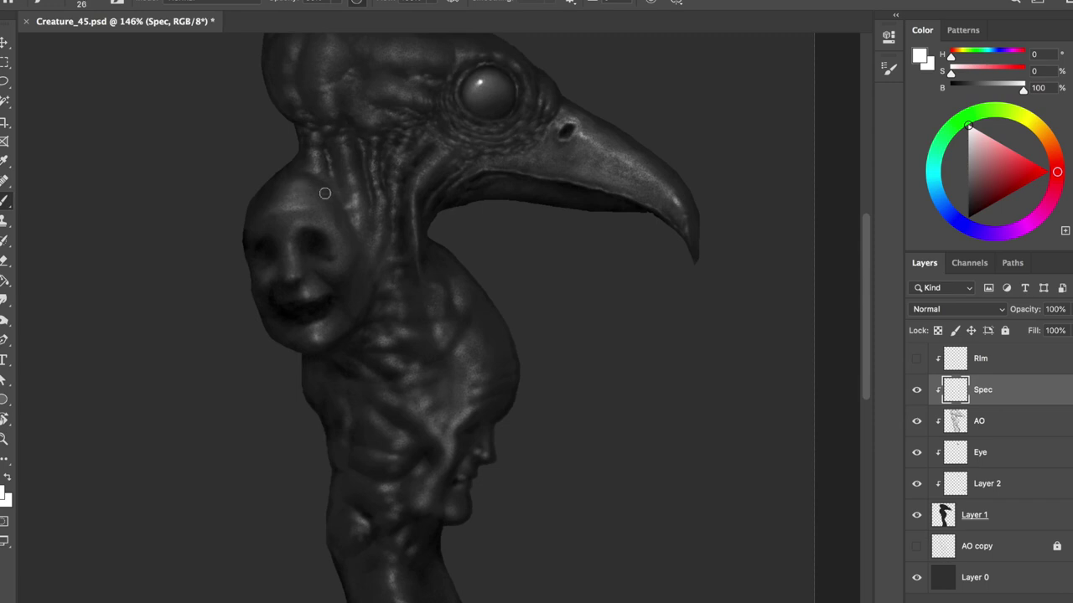
key("ctrl+shift+h")
- Dab a highlight on the small face's forehead and show the Spec layer
left_click(506, 224)
left_click_drag(467, 240, 467, 224)
key("e")
key("h")
key("b")
key("h")
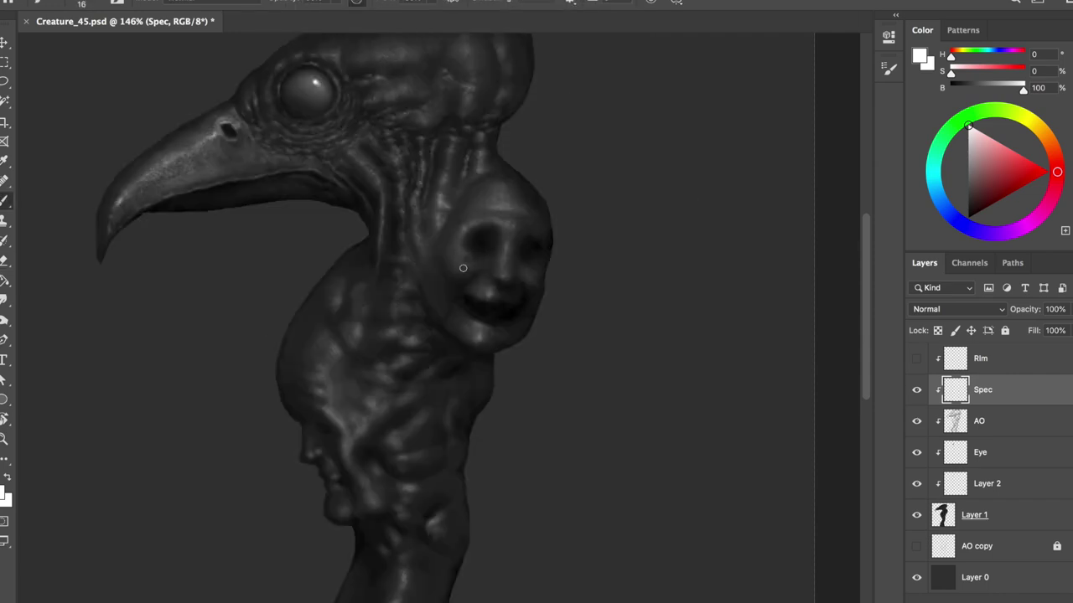
left_click(916, 391)
- Erase the forehead highlight with a resized eraser, ending at about size 20
key("h")
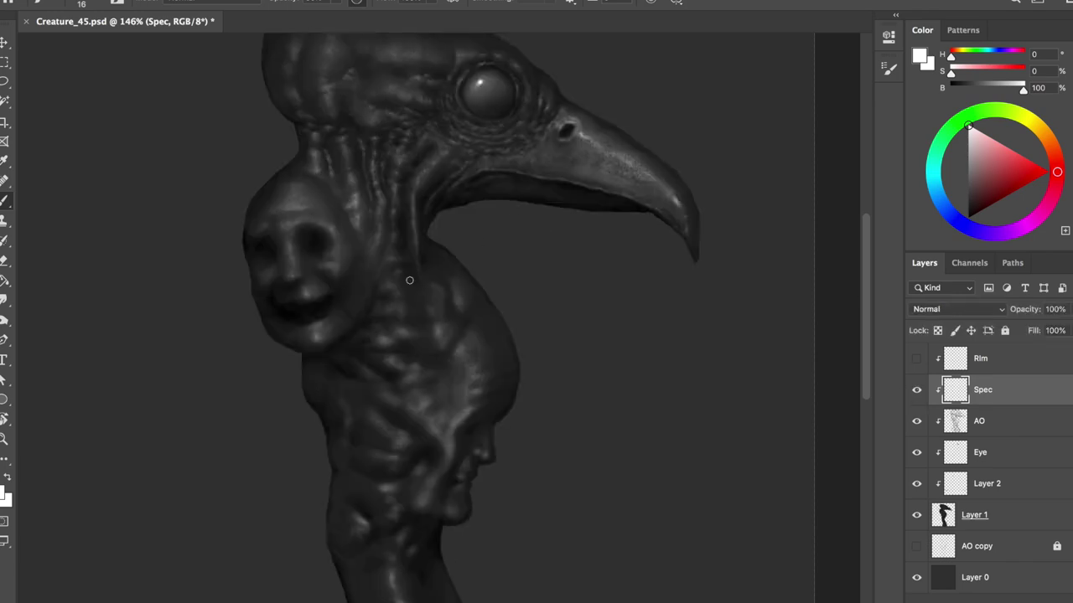
key("e")
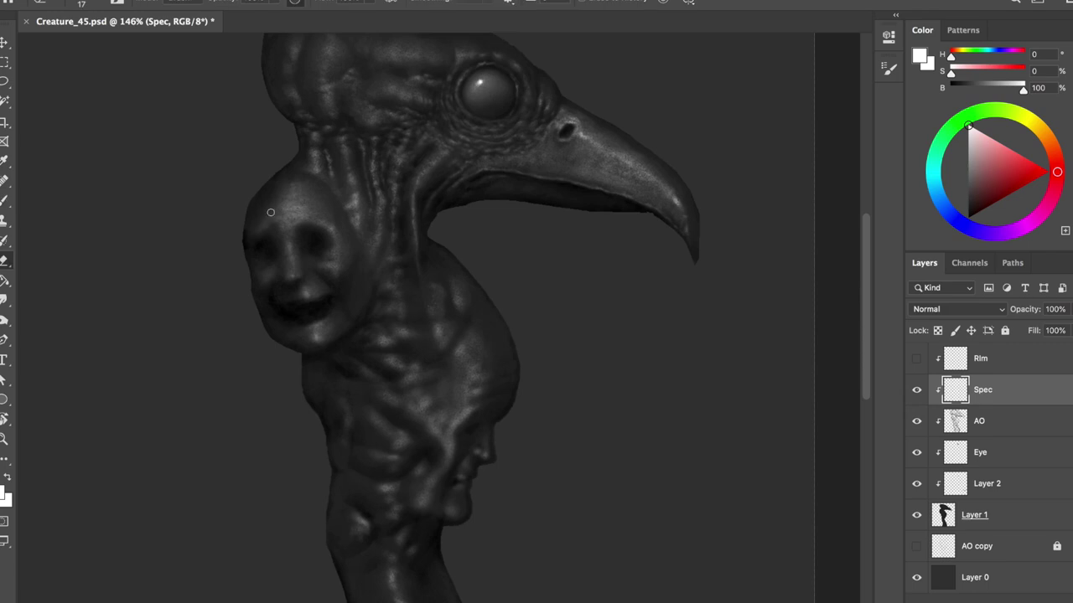
key("bracketright")
key("bracketright")
key("bracketright")
key("h")
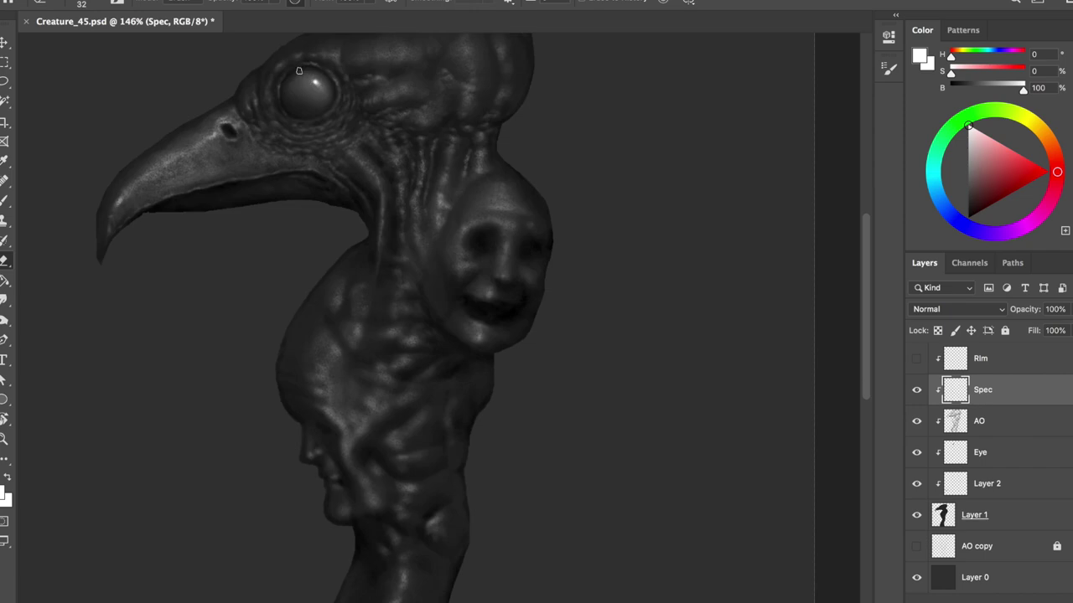
left_click_drag(382, 292, 371, 297)
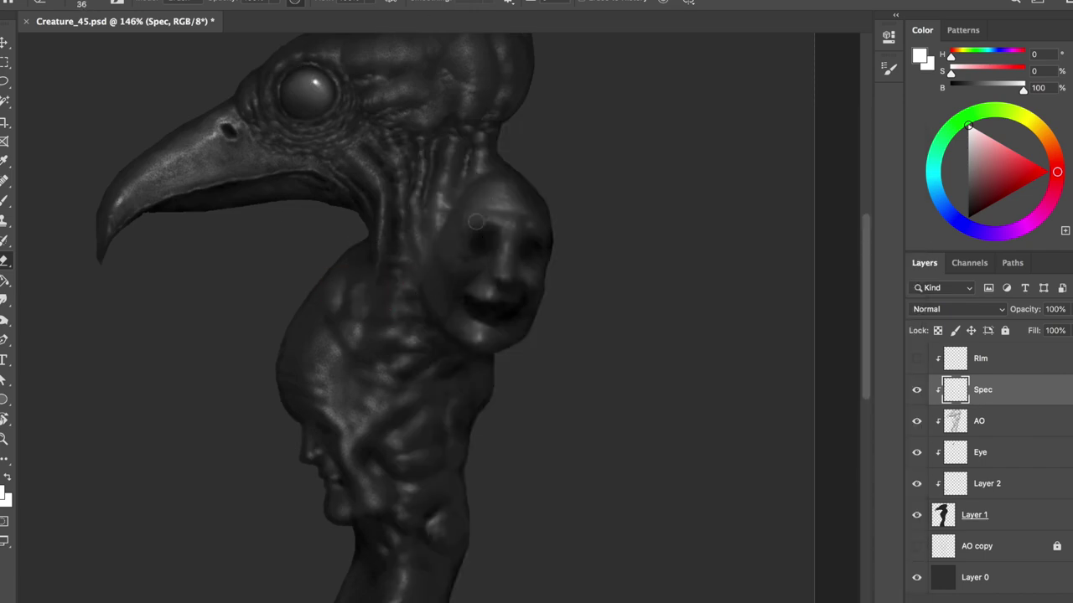
left_click_drag(496, 244, 528, 243)
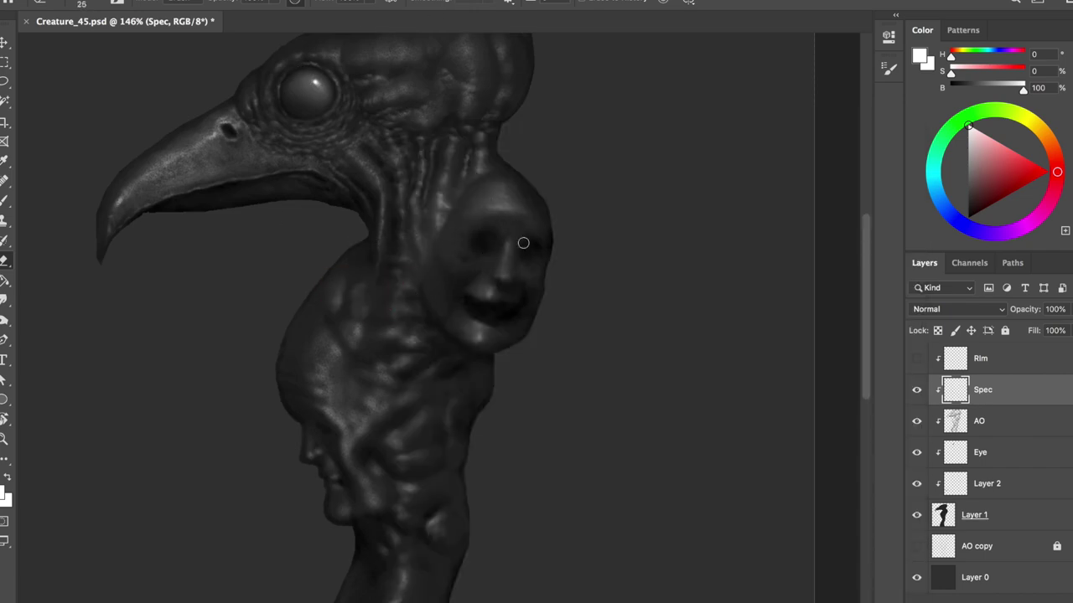
left_click_drag(490, 197, 543, 208)
left_click_drag(483, 240, 455, 247)
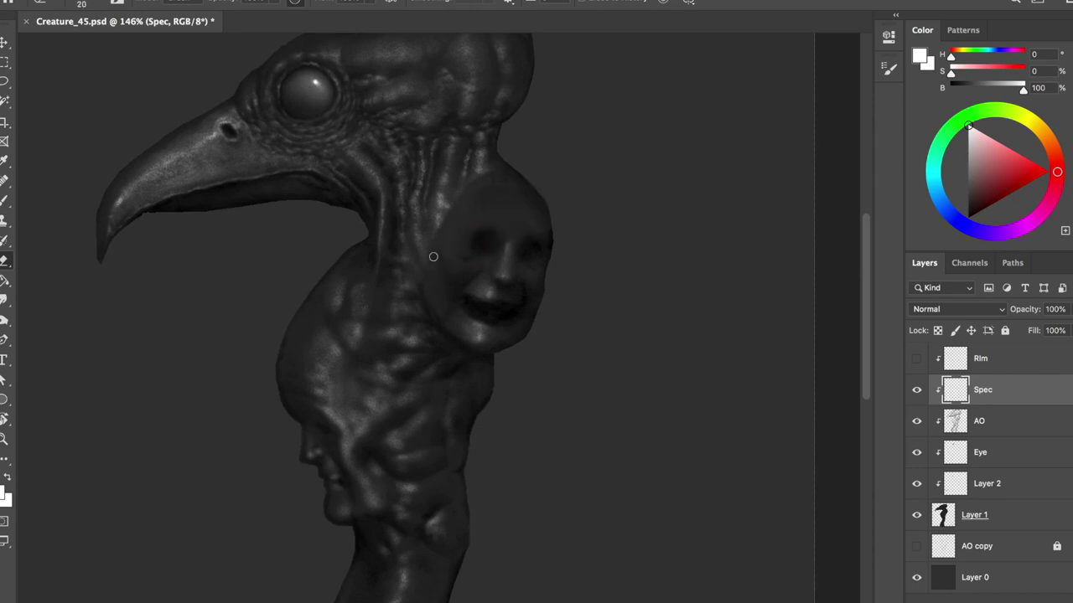
key("h")
- Switch to a fine-tip brush and darken the small face's eye area
key("b")
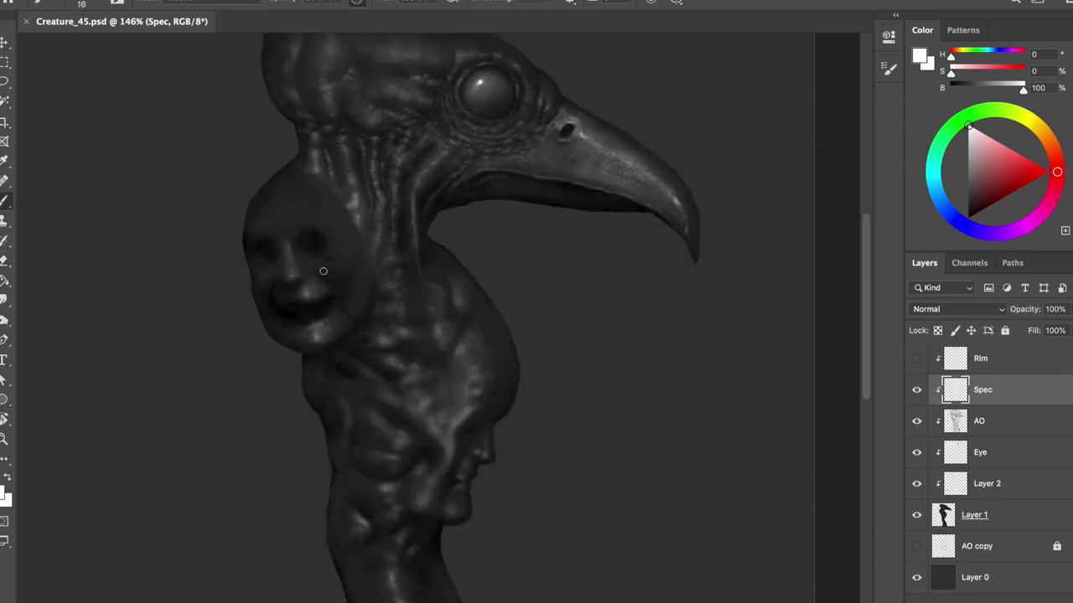
left_click_drag(322, 271, 302, 303)
key("h")
key("e")
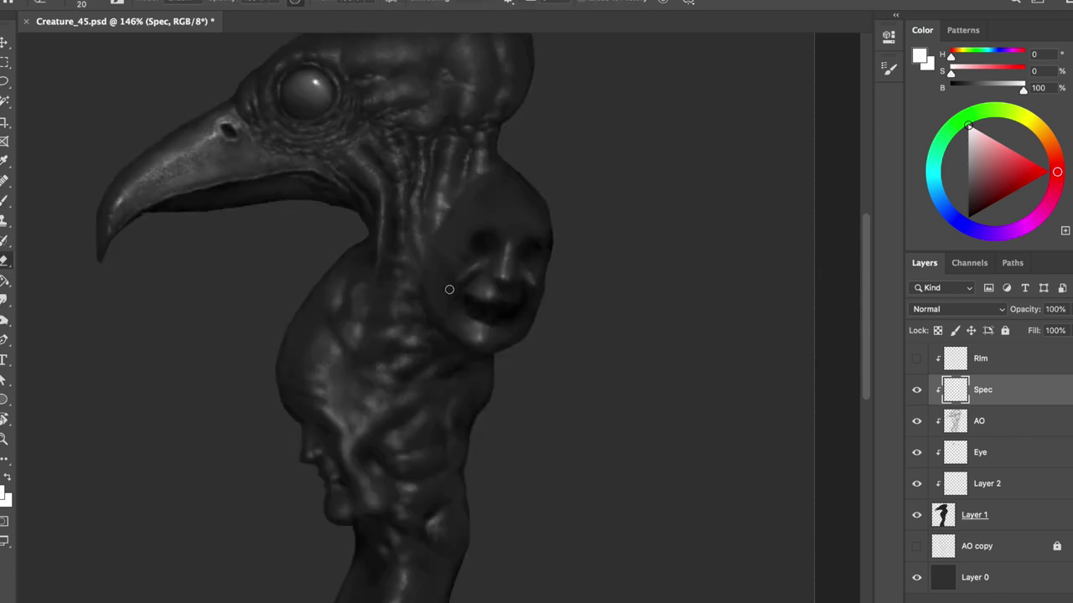
key("b")
key("e")
key("h")
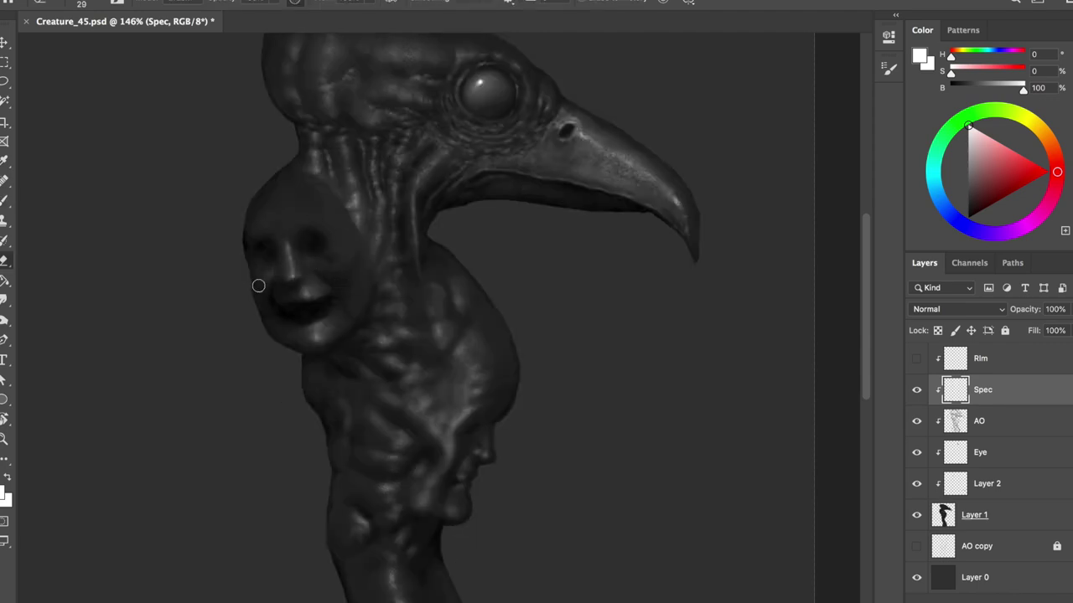
scroll(311, 159, "up", 2)
left_click_drag(317, 224, 286, 217)
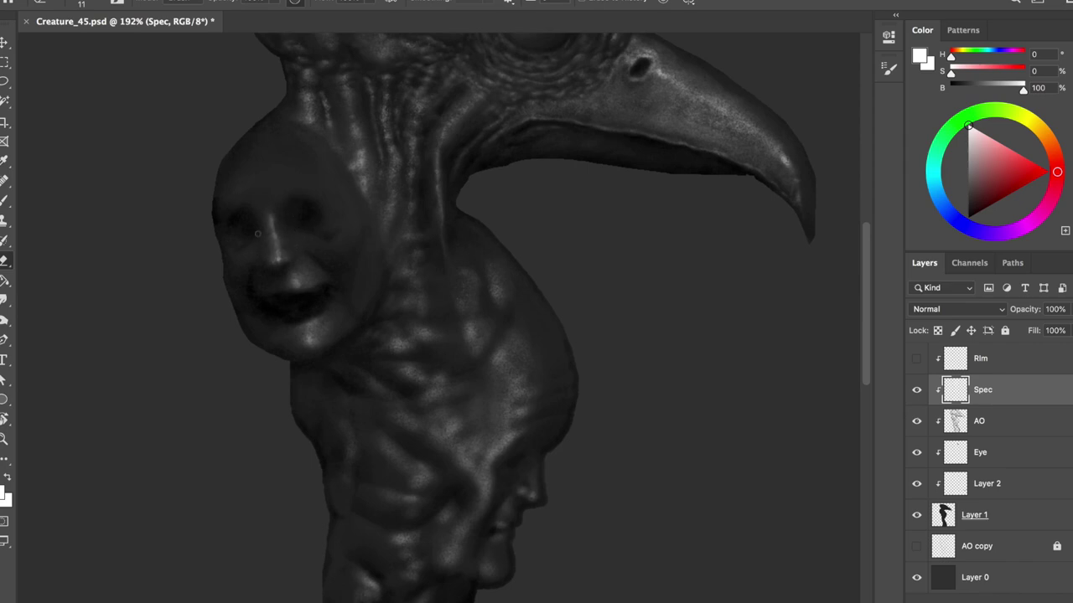
key("h")
- Continue touching up the Spec highlights with brush and eraser, flipping the view to check
key("b")
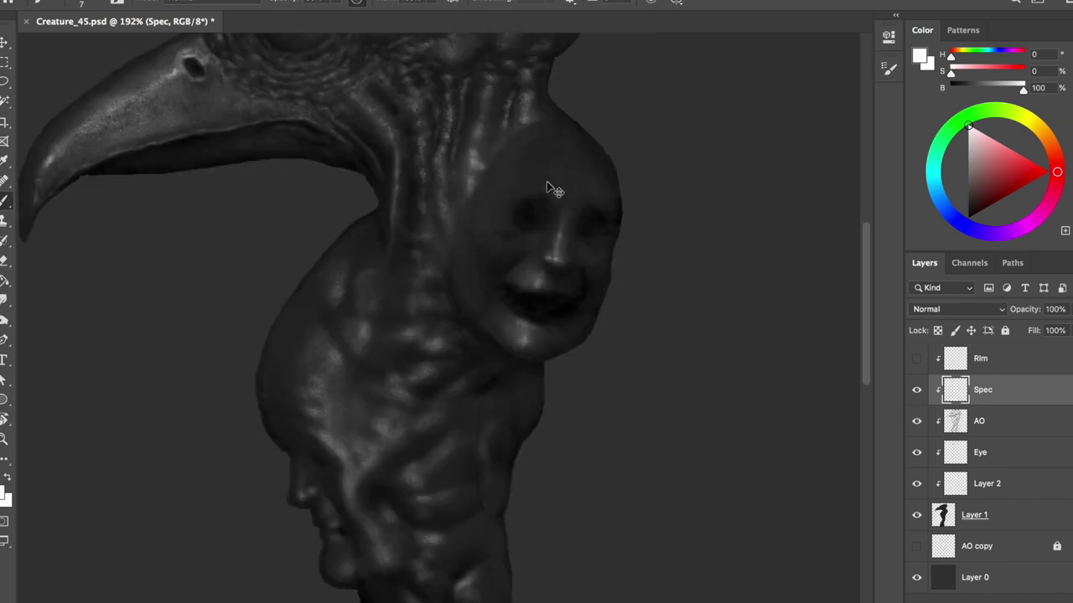
key("e")
key("h")
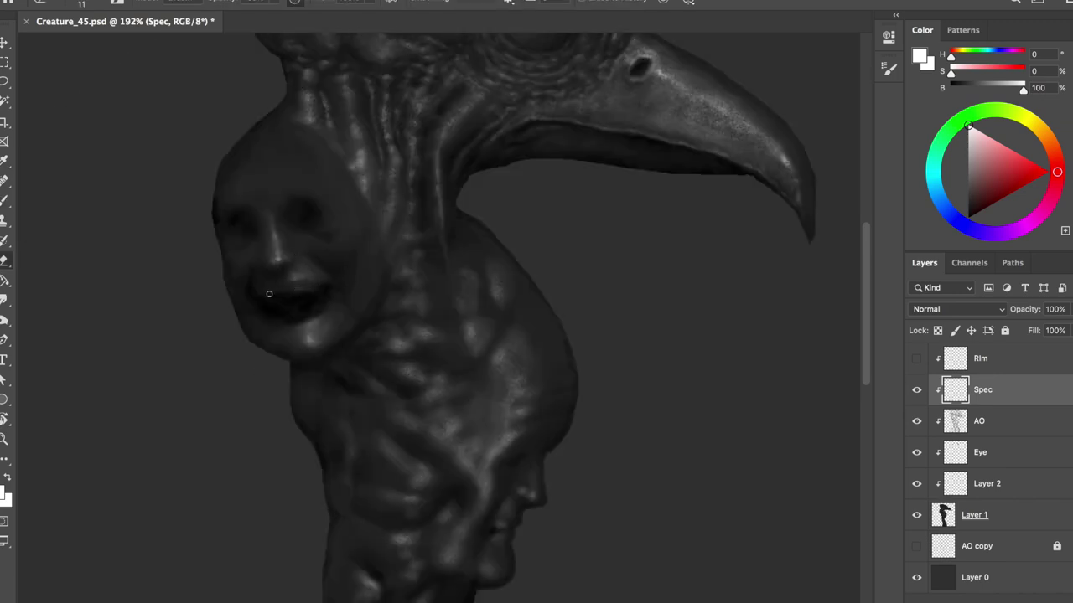
key("h")
scroll(503, 194, "up", 2)
key("h")
key("h")
key("b")
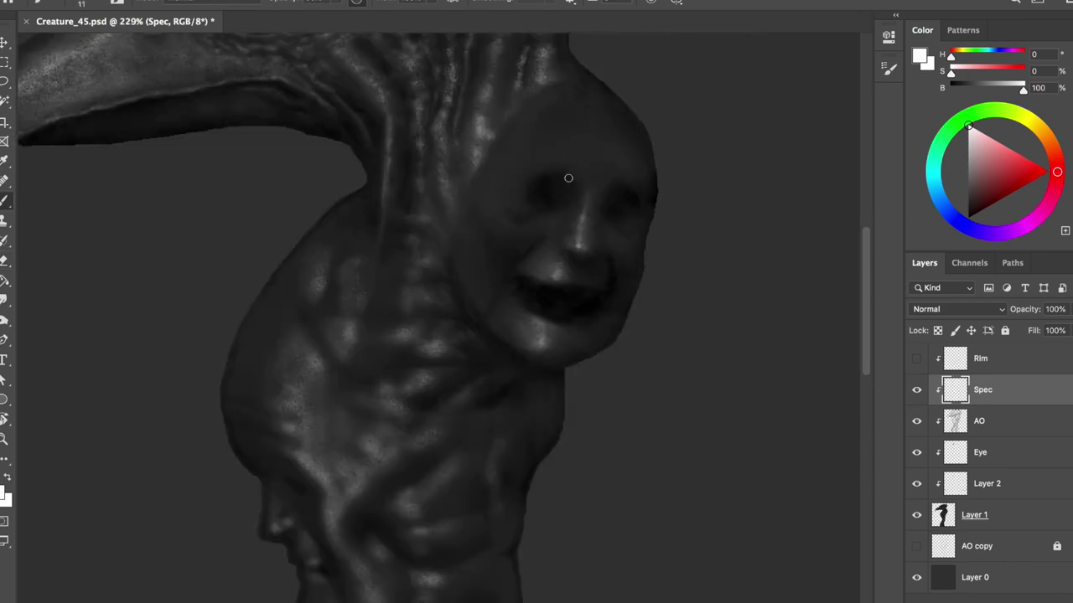
- On the AO layer, erase some shading around the small face's eyes
key("alt+bracketleft")
key("e")
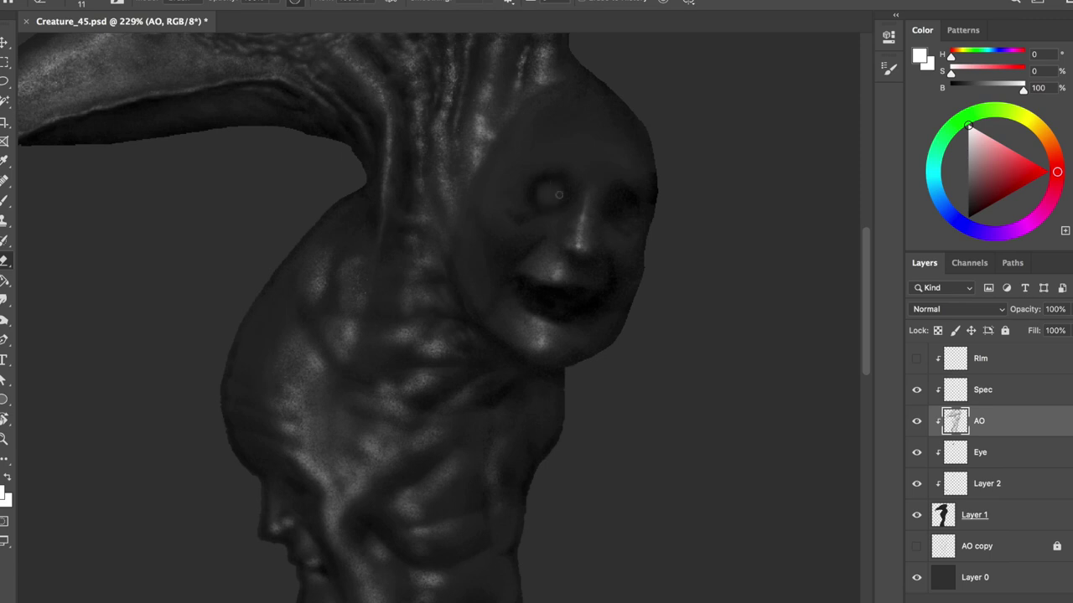
left_click_drag(543, 181, 623, 115)
scroll(437, 327, "down", 3)
scroll(437, 327, "down", 3)
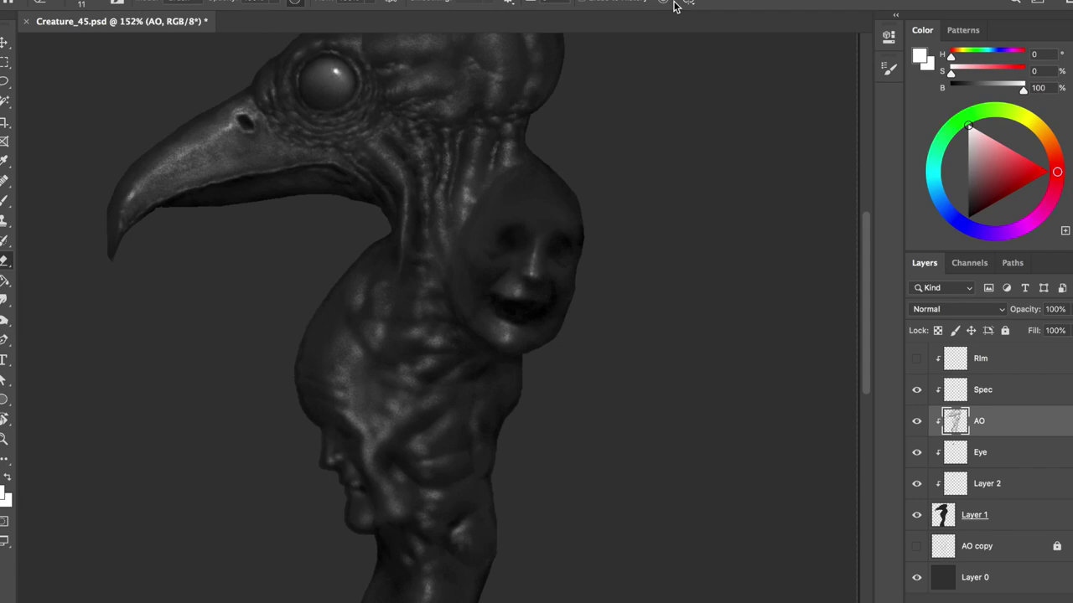
- Return to the Spec layer, alternating a size-20 eraser and a smaller brush
key("alt+bracketright")
key("b")
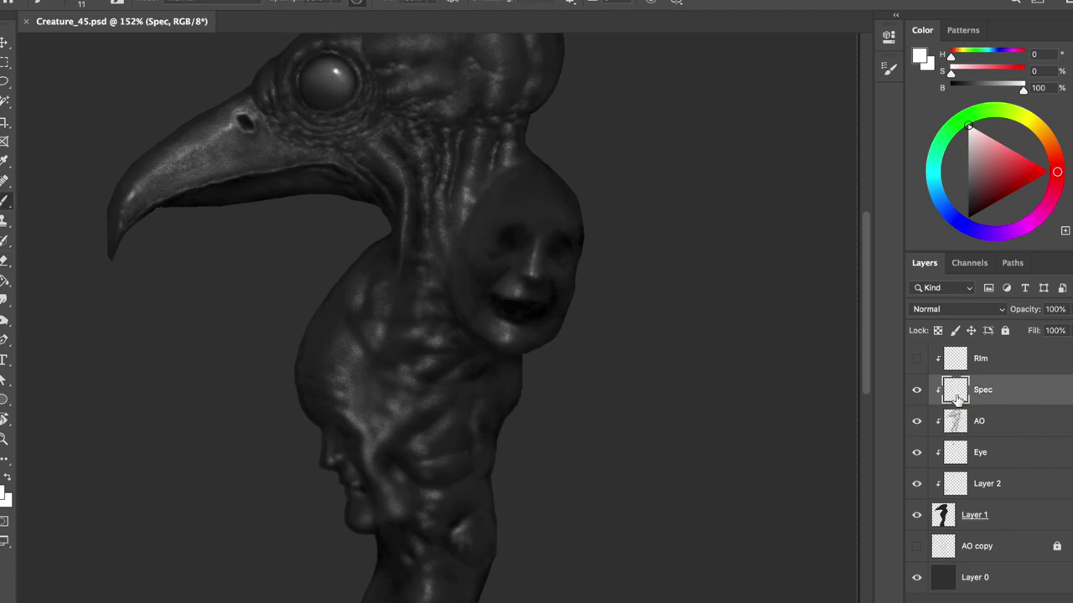
key("e")
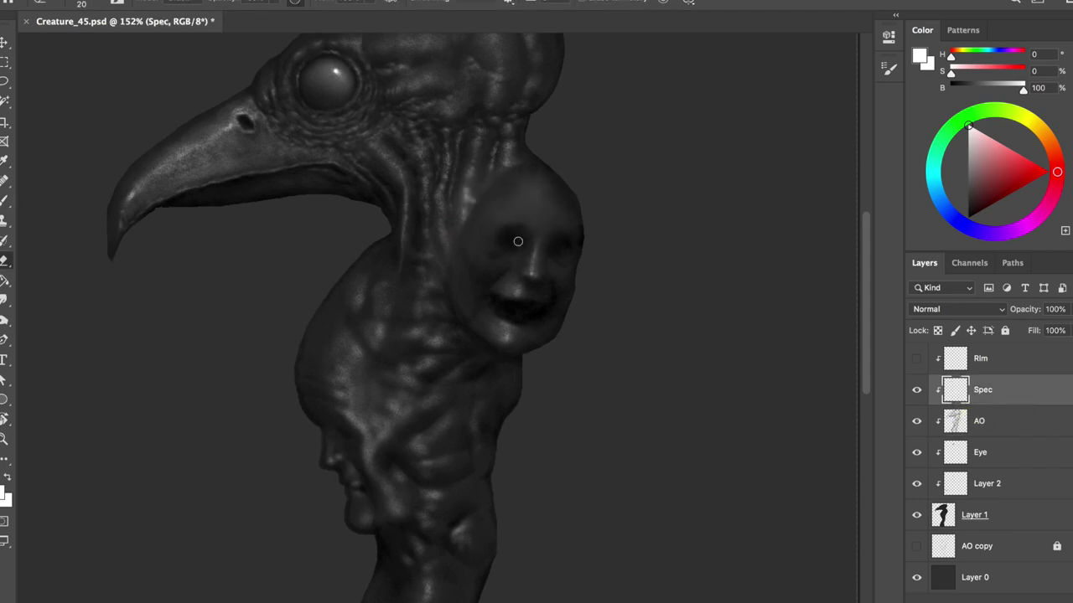
key("b")
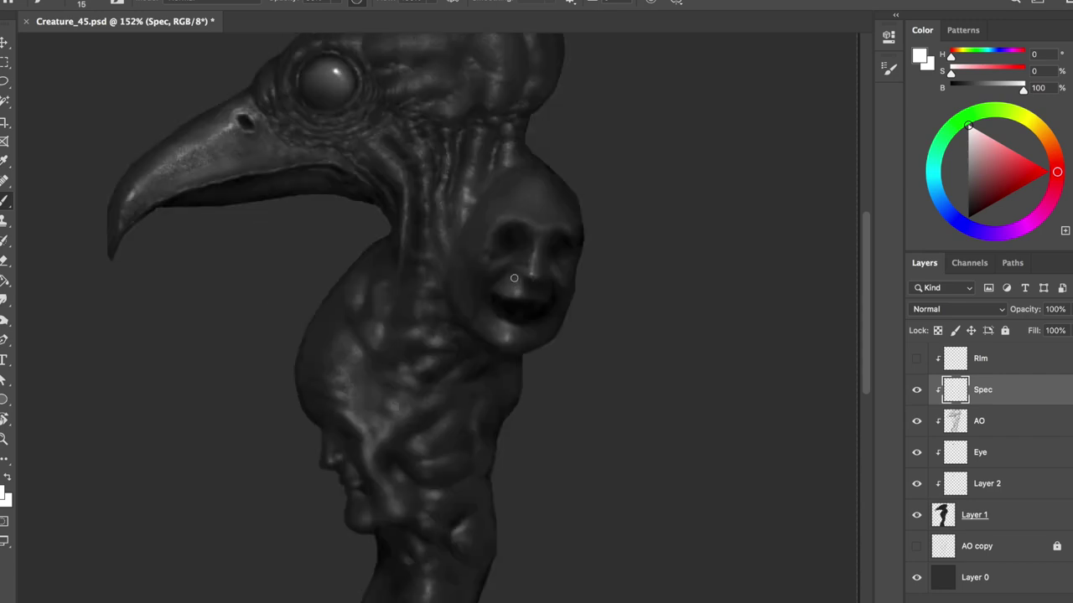
- Check proportions with a size-10 brush and mirrored view, save, then brighten the forehead highlights
key("ctrl+shift+h")
key("e")
key("ctrl+shift+h")
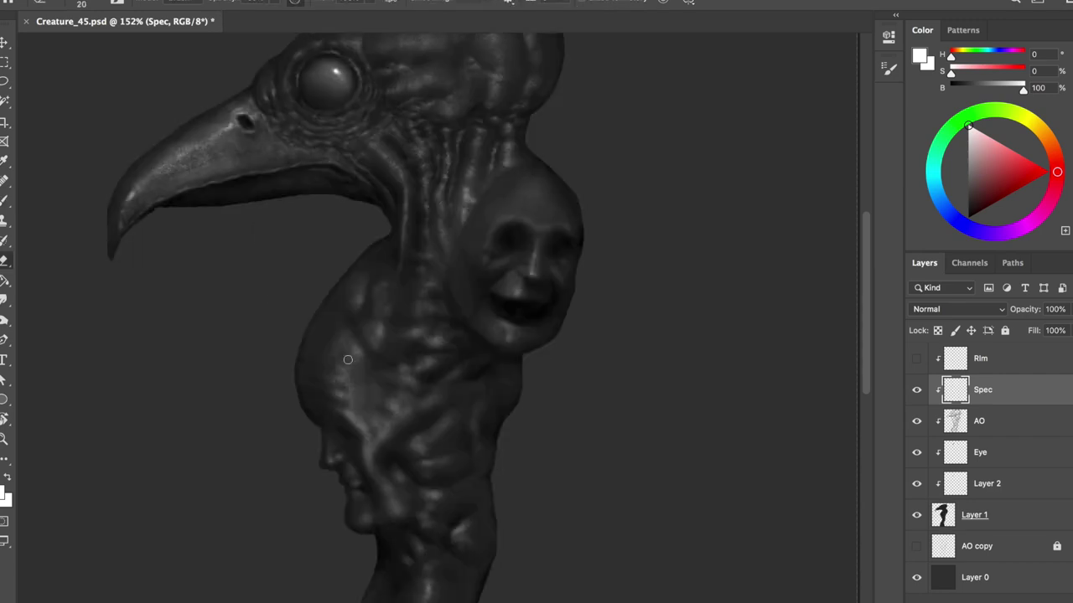
key("b")
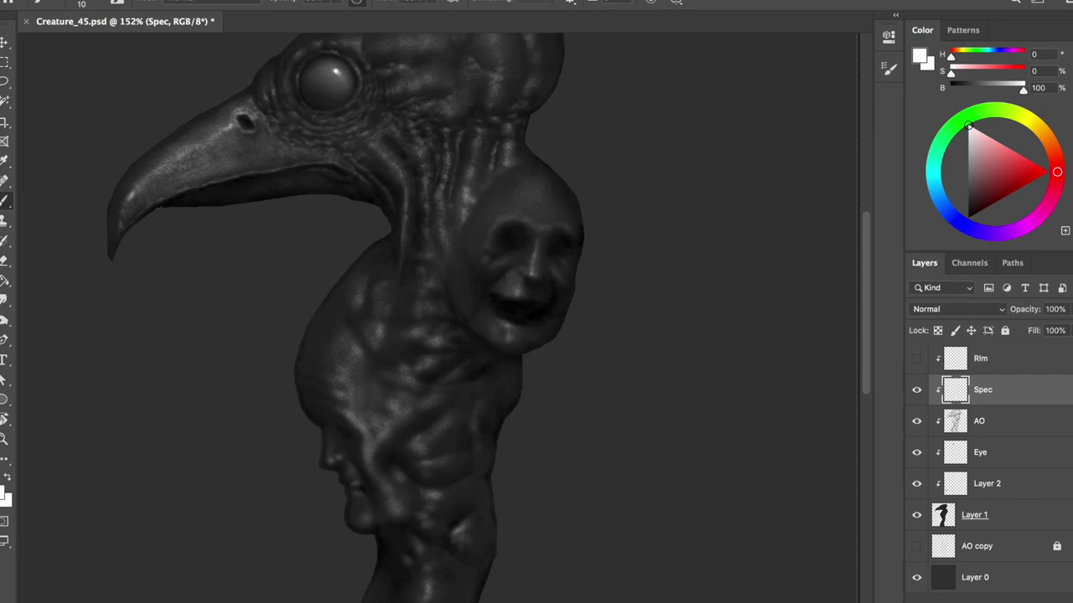
key("ctrl+shift+h")
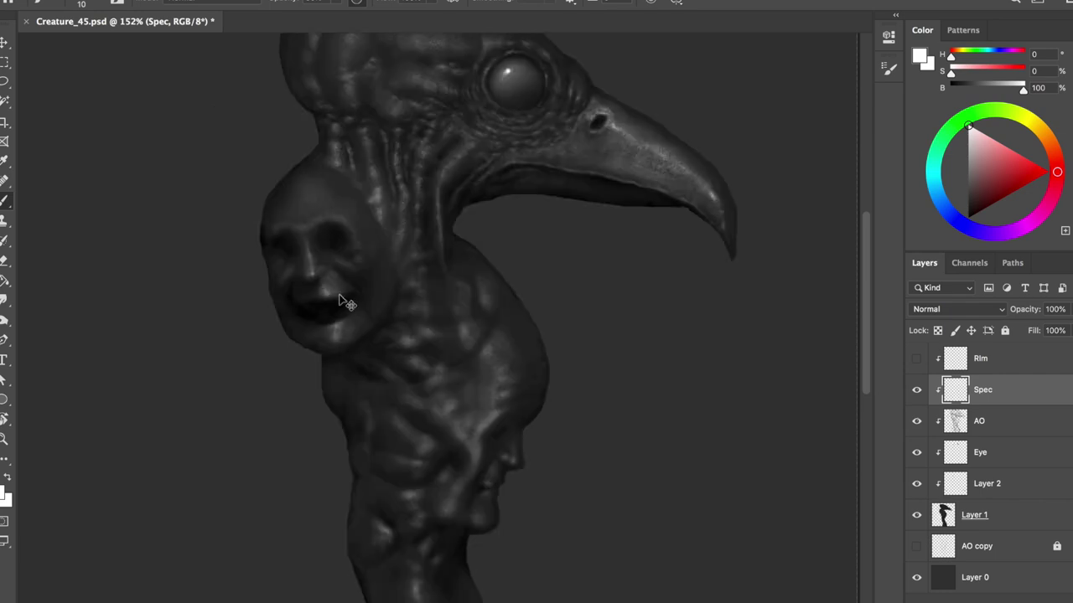
key("ctrl+shift+h")
key("ctrl+s")
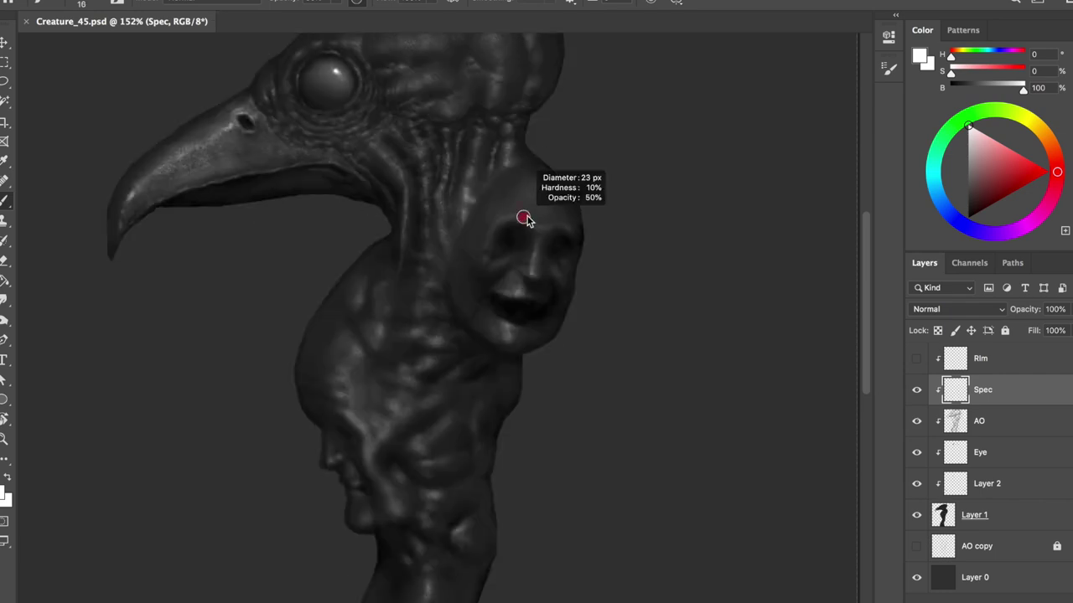
mouse_move(538, 213)
left_mouse_down()
mouse_move(522, 176)
mouse_move(567, 206)
mouse_move(527, 206)
left_mouse_up()
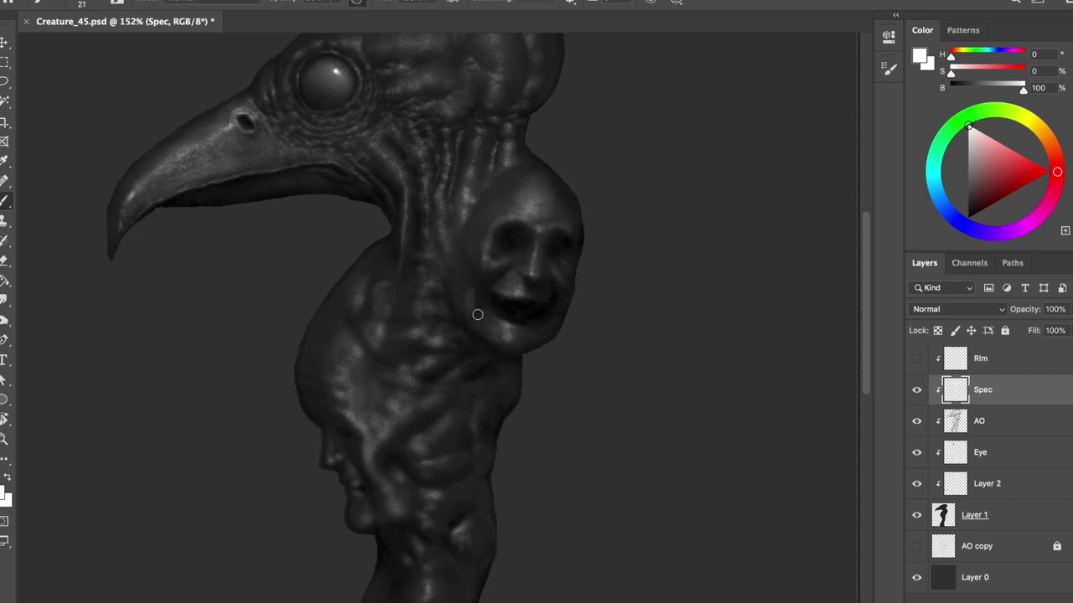
- Set up an eraser at size 11 and a brush at size 15, mirroring the view to check highlights
key("ctrl+shift+h")
scroll(352, 252, "up", 3)
key("e")
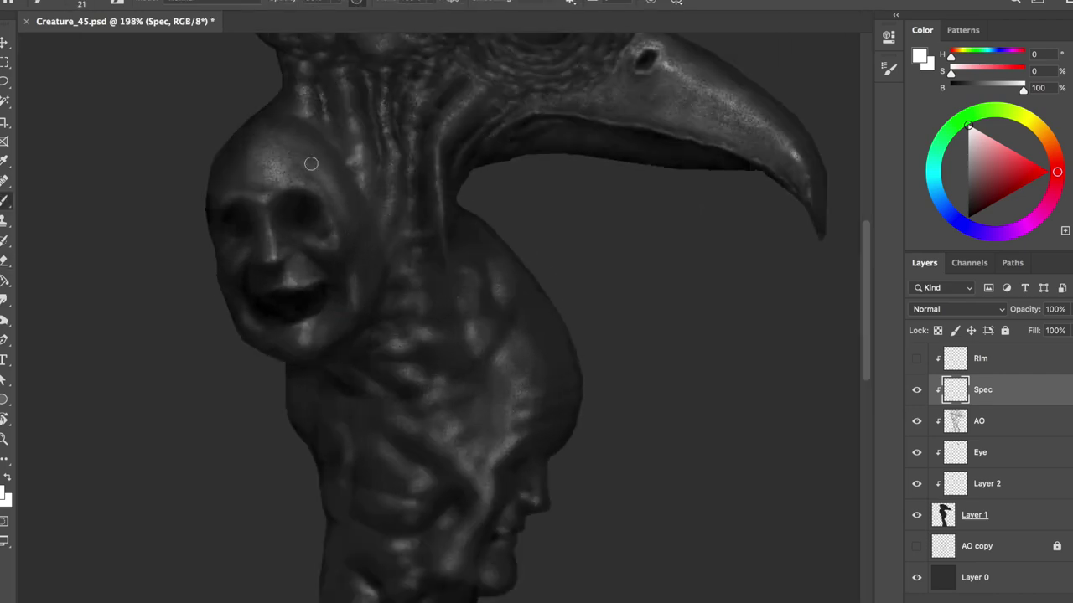
key("ctrl+shift+h")
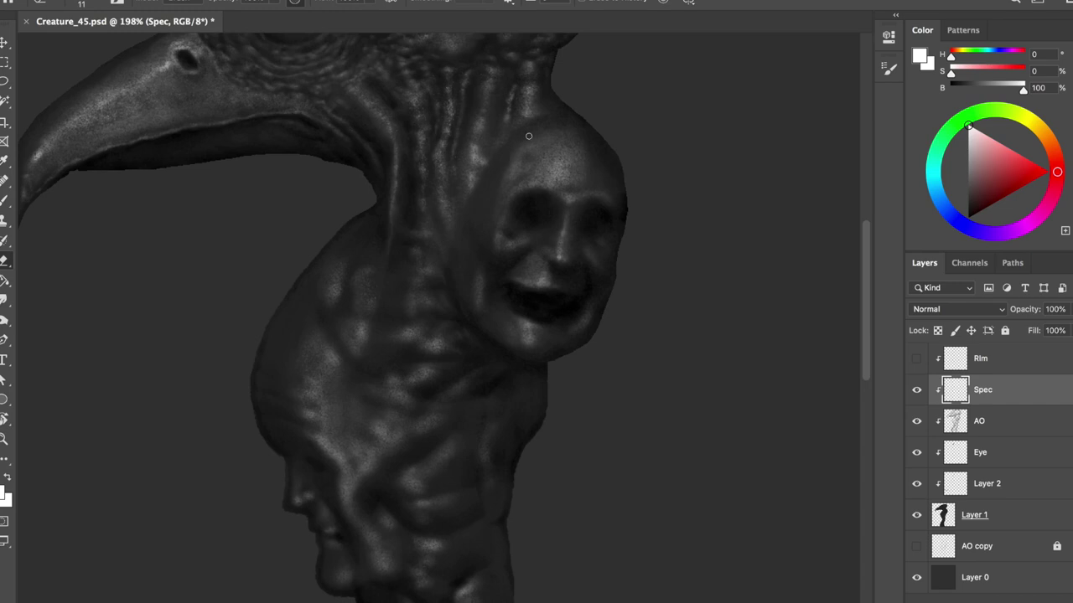
key("ctrl+shift+h")
key("b")
key("e")
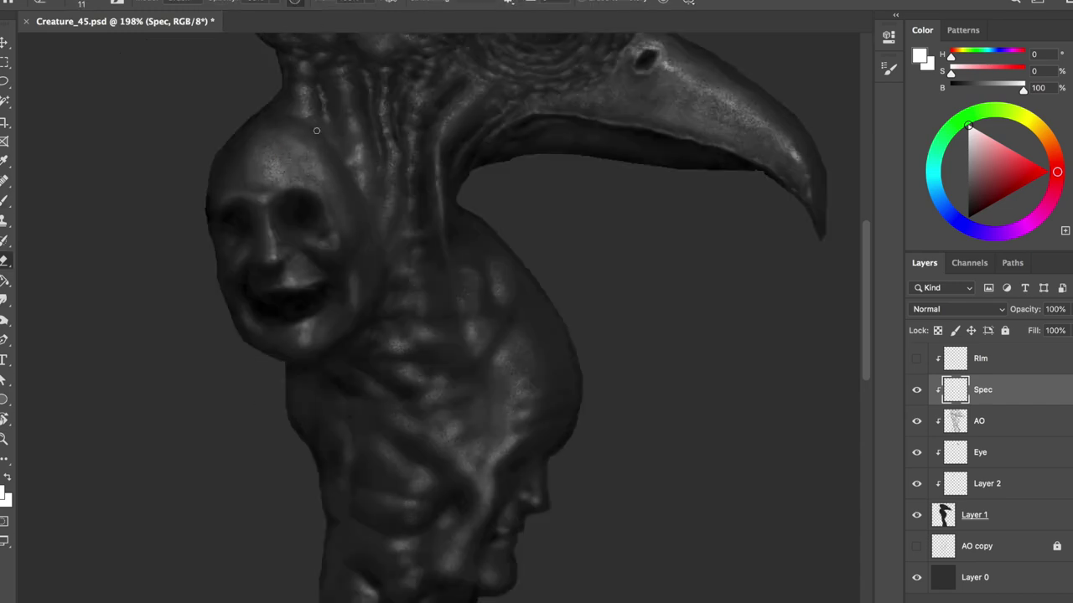
key("b")
key("ctrl+shift+h")
key("b")
- Paint speckled highlights across the small face's forehead and save the file
left_click_drag(550, 174, 528, 182)
left_click_drag(561, 143, 543, 174)
key("ctrl+shift+h")
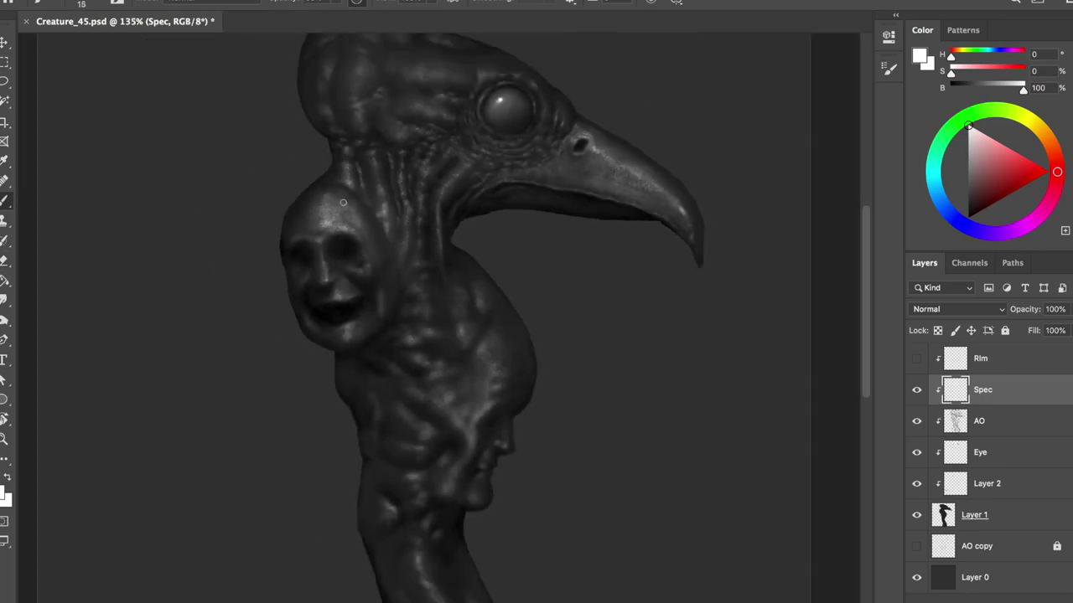
key("e")
key("ctrl+shift+h")
key("ctrl+s")
key("ctrl+shift+h")
- Try highlights around the small face's eyes while zoomed in, undo them, and toggle Spec to compare
key("ctrl+plus")
key("b")
mouse_move(251, 199)
left_mouse_down()
mouse_move(318, 208)
mouse_move(227, 223)
mouse_move(239, 210)
left_mouse_up()
key("ctrl+minus")
key("ctrl+z")
key("ctrl+z")
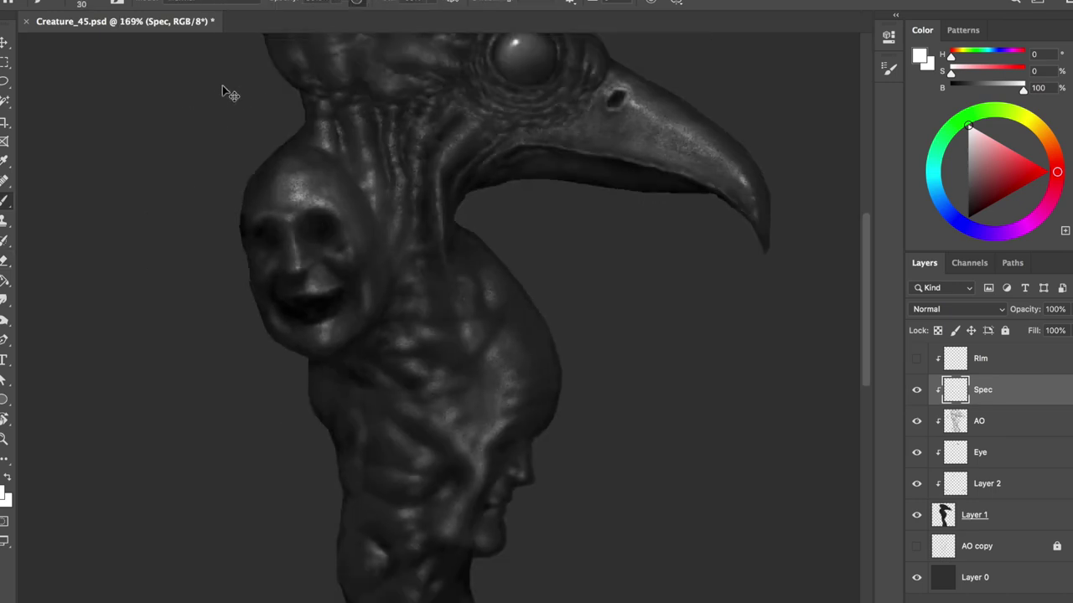
left_click(916, 390)
left_click(916, 390)
- Paint highlights near the small face's eye with a soft 10 px brush and save
key("e")
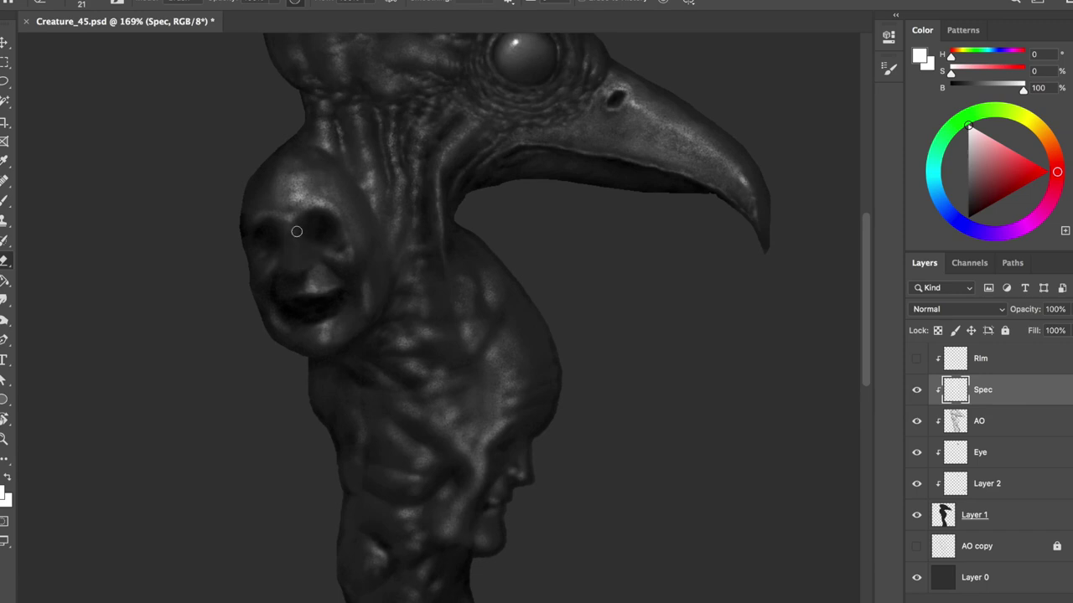
key("b")
left_click_drag(307, 255, 300, 263)
key("ctrl+shift+h")
key("ctrl+shift+h")
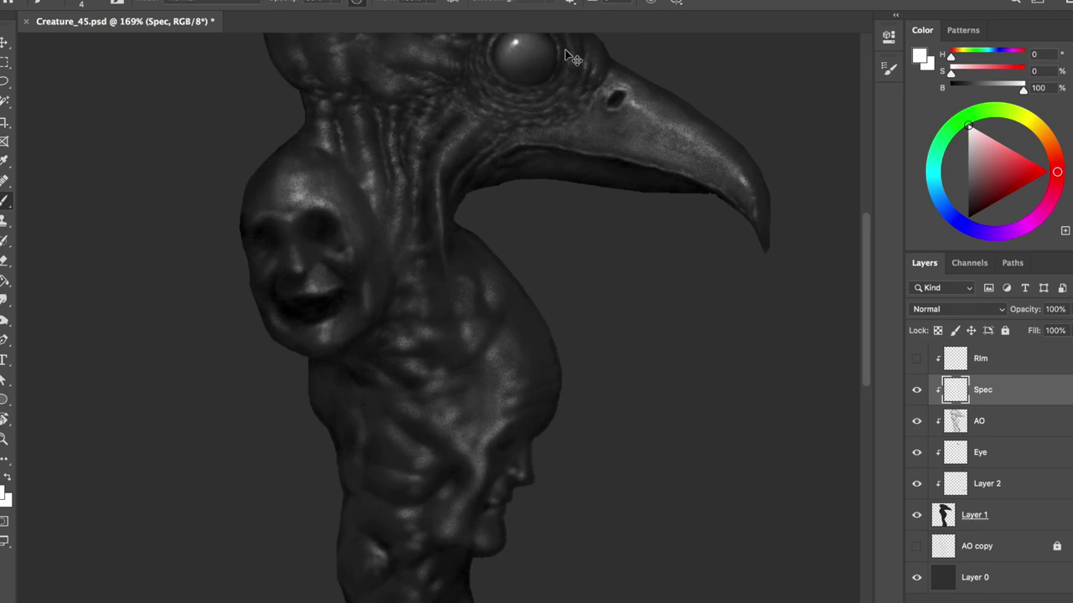
key("ctrl+shift+h")
key("ctrl+shift+h")
key("ctrl+s")
key("ctrl+0")
scroll(407, 120, "up", 5)
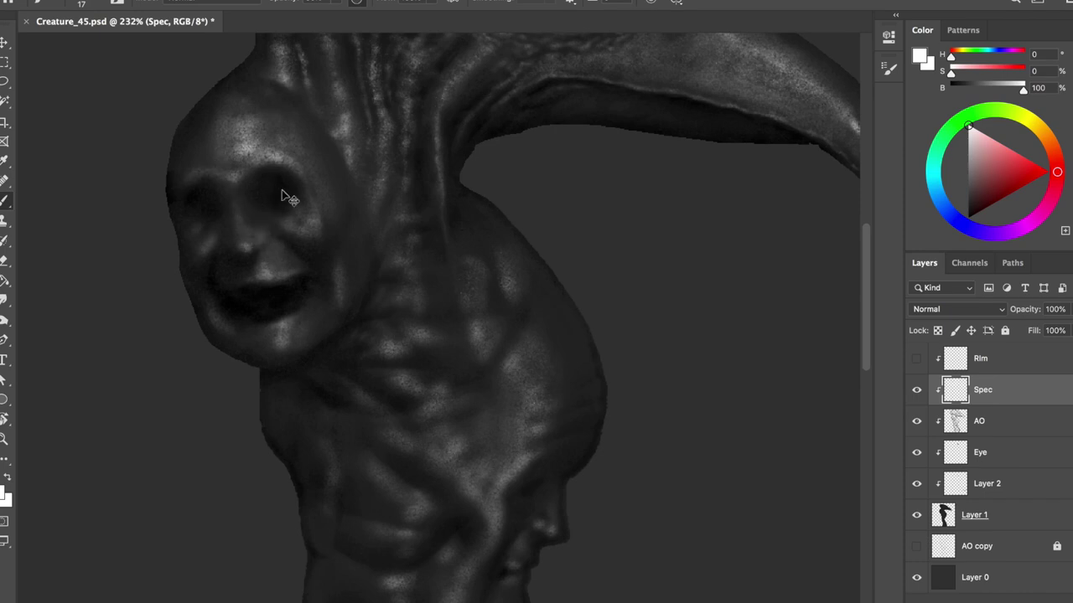
- Adjust the cheek and eye highlights with a size-14 brush, mirroring to check, and save again
key("ctrl+shift+h")
key("bracketleft")
key("bracketleft")
key("bracketleft")
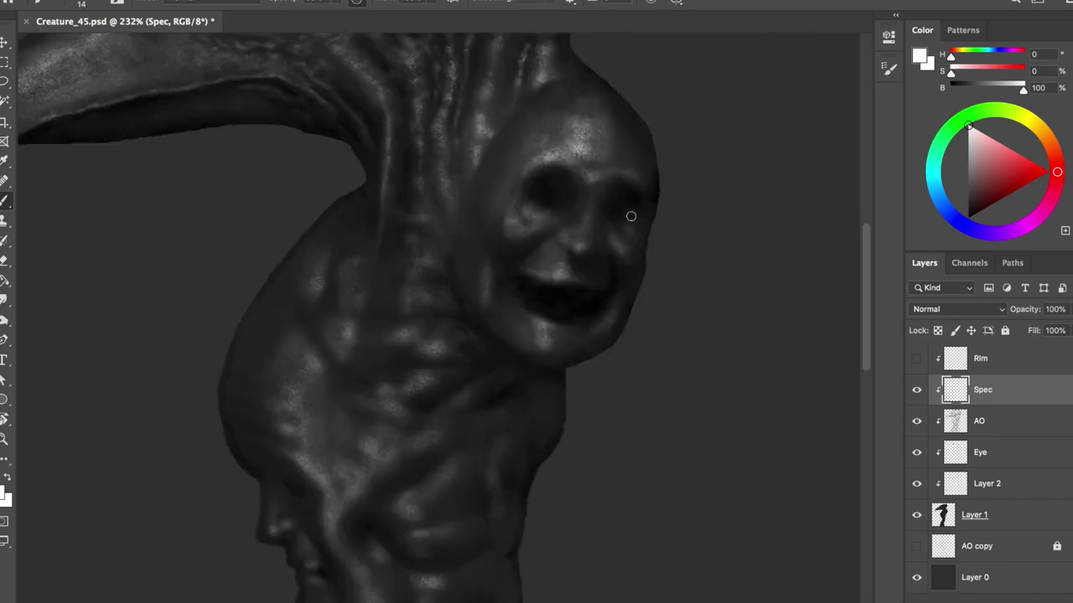
key("ctrl+shift+h")
scroll(335, 196, "down", 2)
key("ctrl+shift+h")
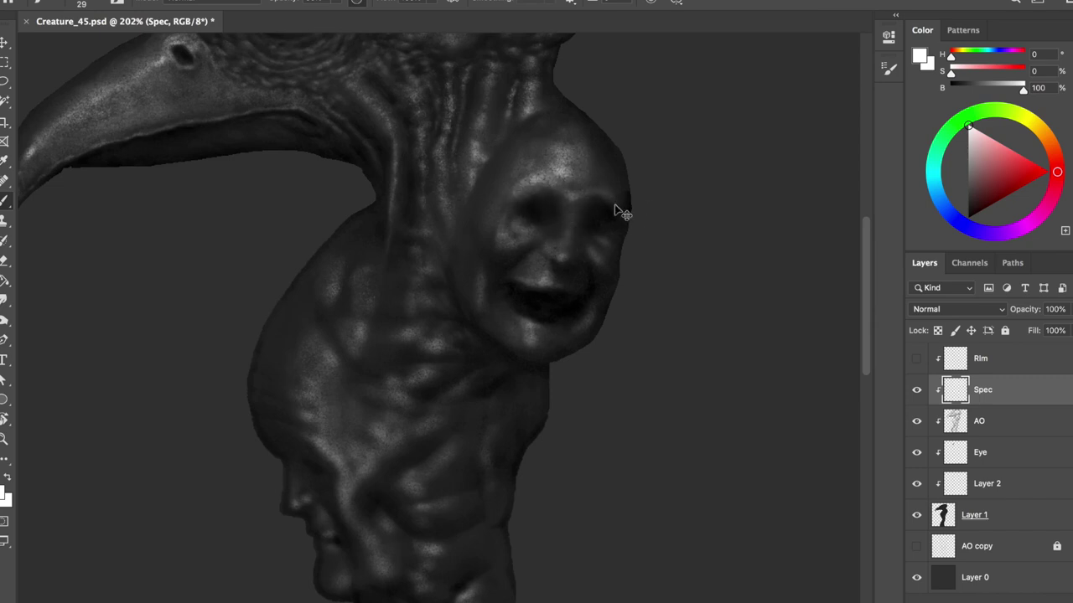
key("h")
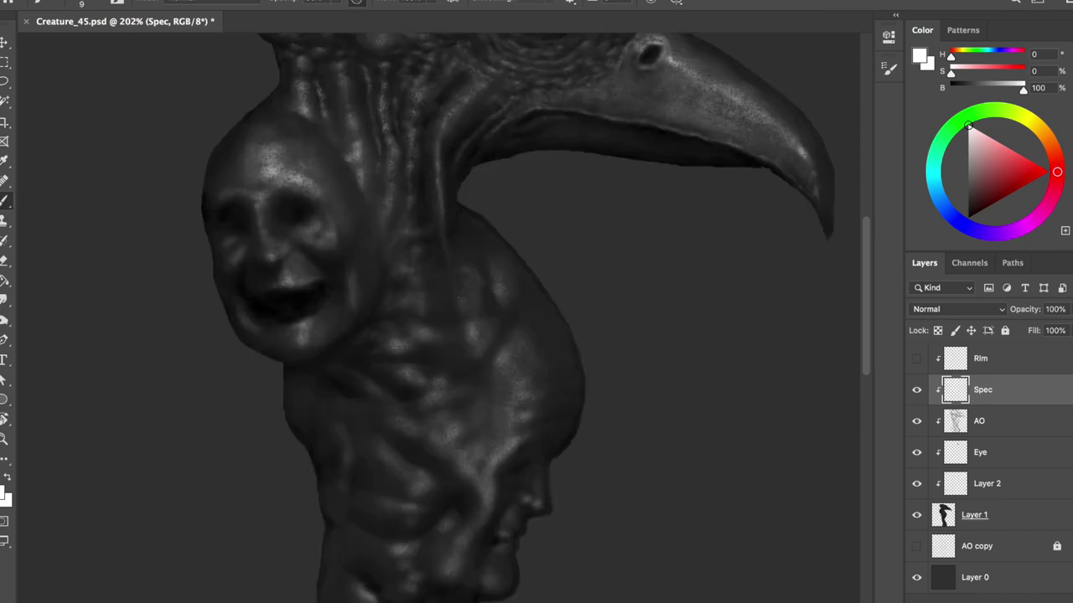
key("h")
key("ctrl+s")
- On the AO layer, paint black inside the small face's mouth to deepen its shadow
left_click(955, 420)
key("x")
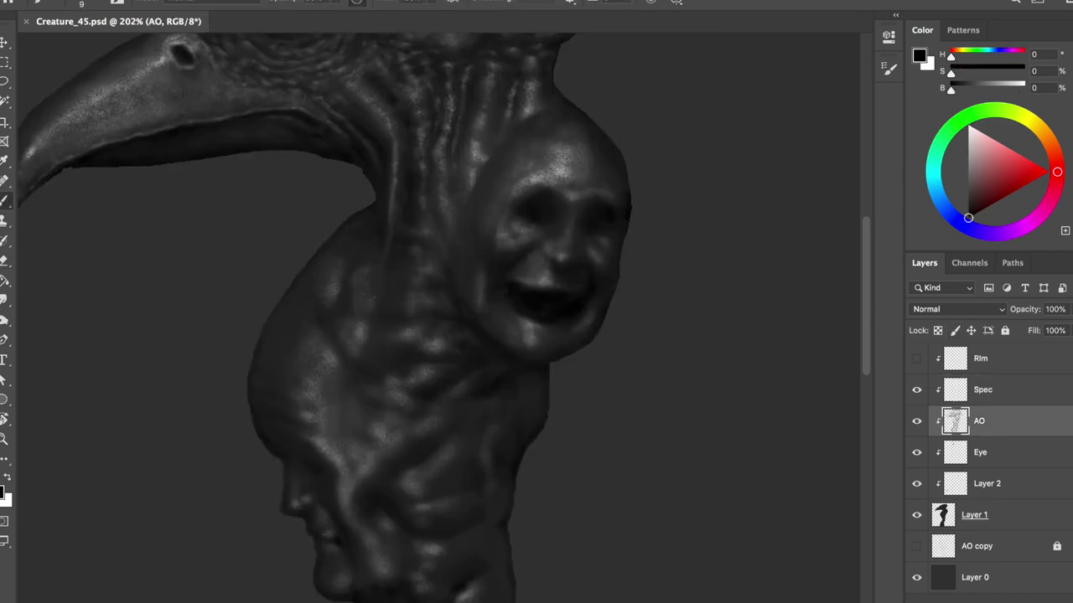
mouse_move(512, 277)
left_mouse_down()
mouse_move(561, 287)
mouse_move(549, 288)
left_mouse_up()
- Back on the Spec layer with white, mirror the canvas to check the face, then ready a large eraser
key("alt+bracketright")
key("e")
key("x")
key("b")
key("h")
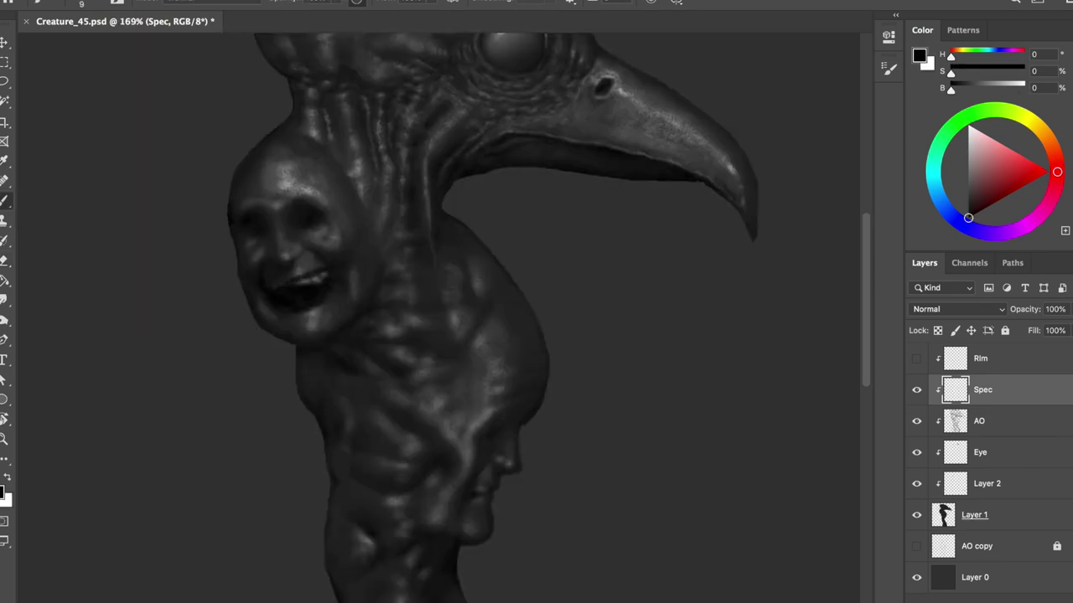
key("h")
key("h")
key("h")
key("h")
key("e")
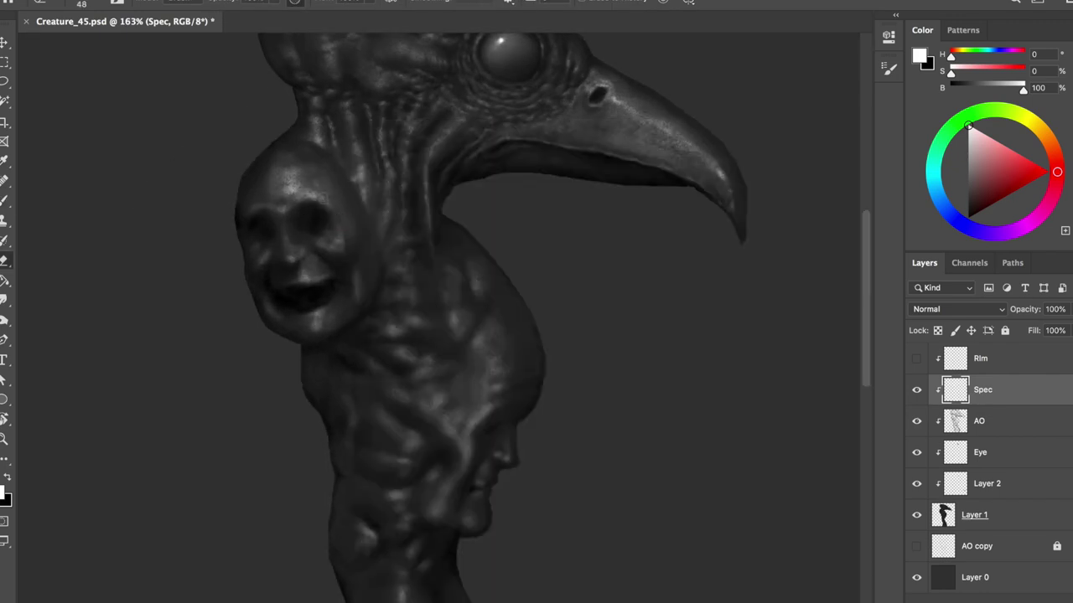
key("h")
key("h")
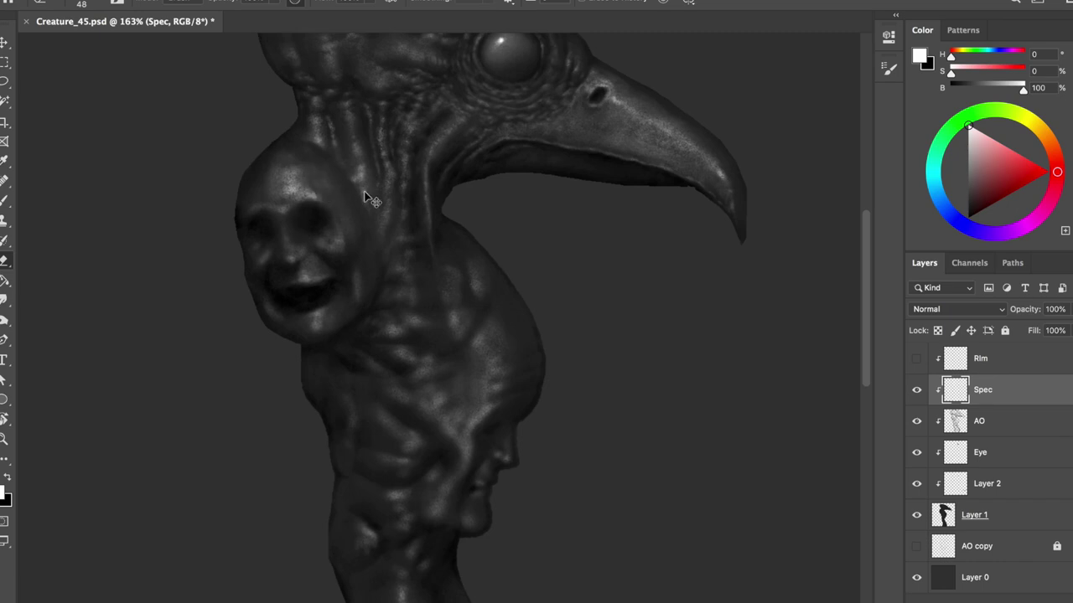